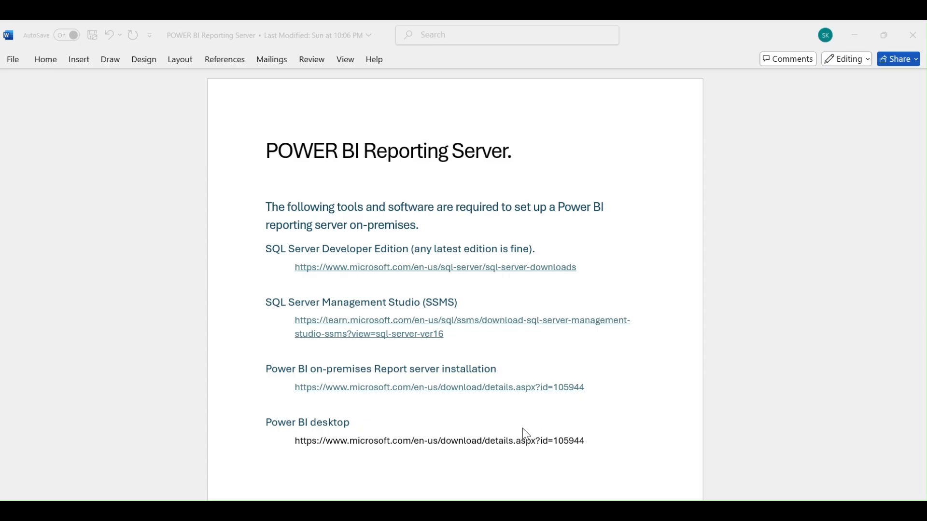
Step: Select the Power BI desktop download URL at the bottom of the Word requirements document
click(593, 446)
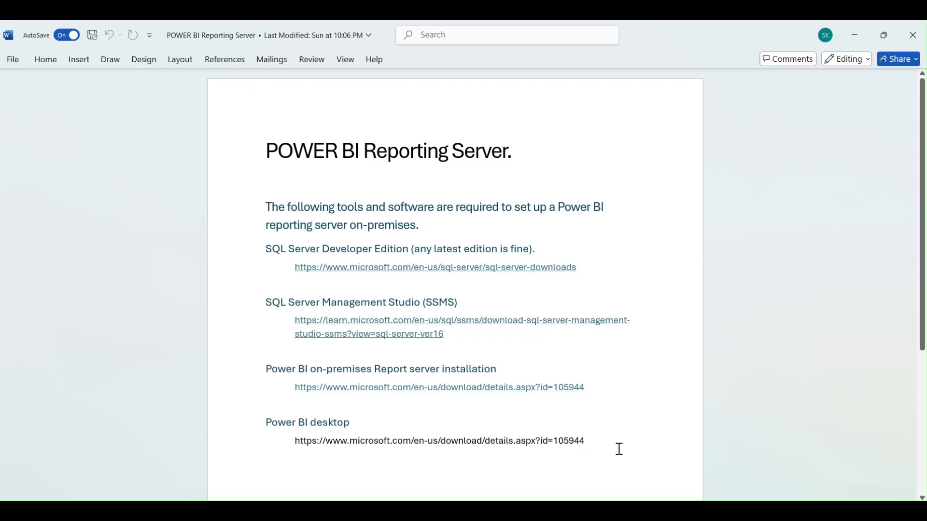
drag(604, 443, 295, 441)
key(ctrl+c)
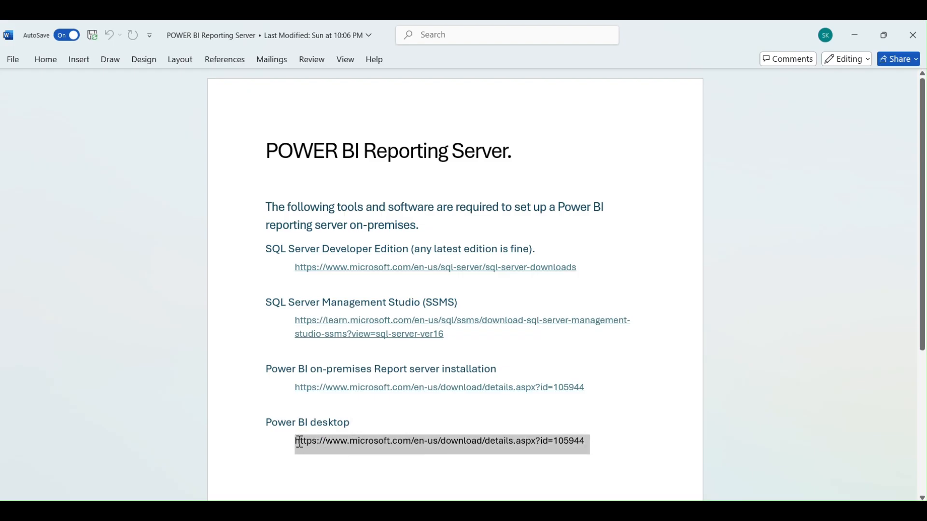
Step: Open the pasted link in Chrome and download the PBIDesktopSetupRS_x64.exe installer
click(271, 510)
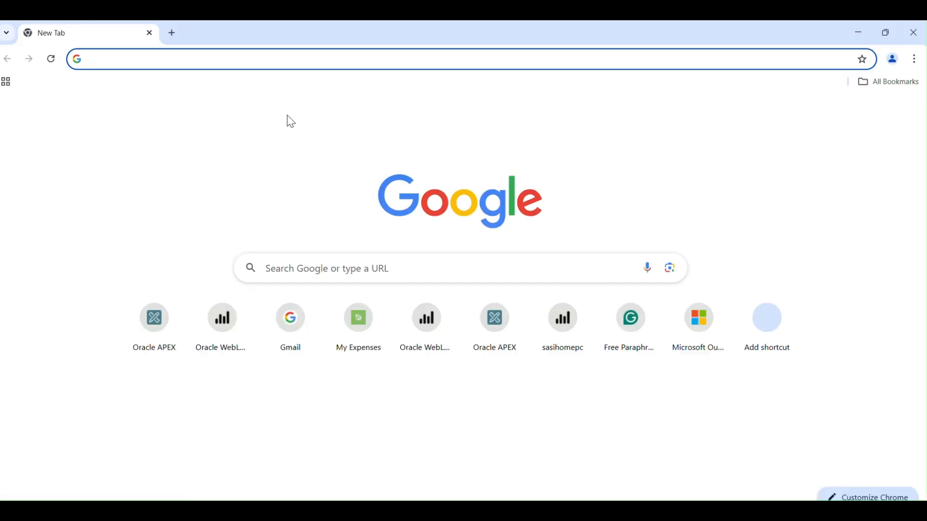
key(ctrl+v)
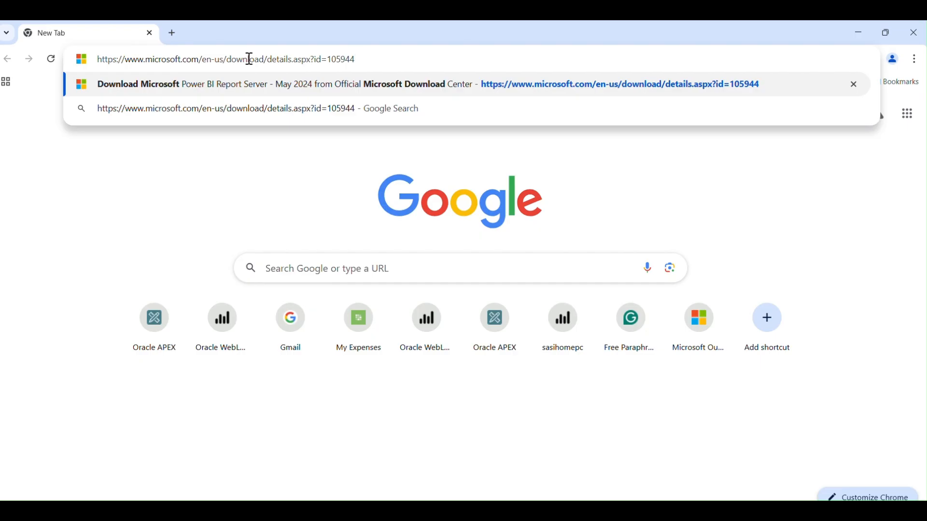
key(Return)
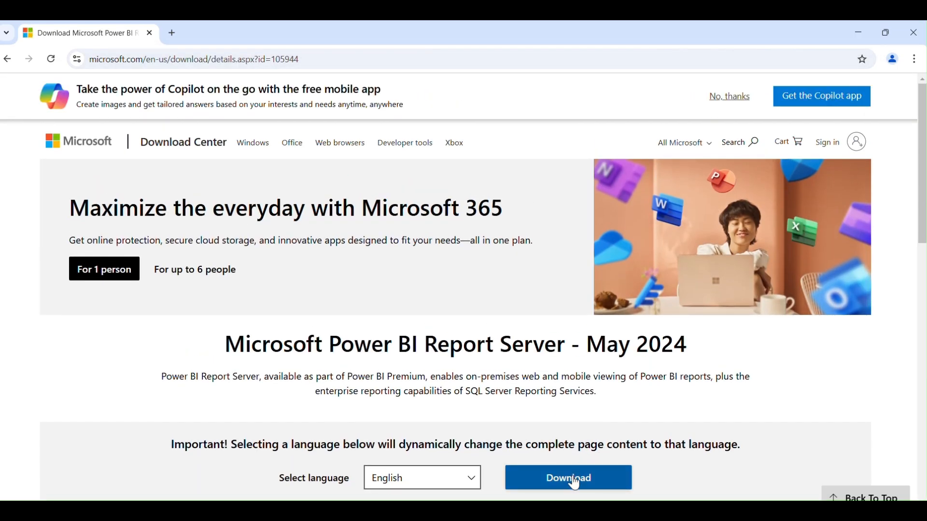
click(575, 480)
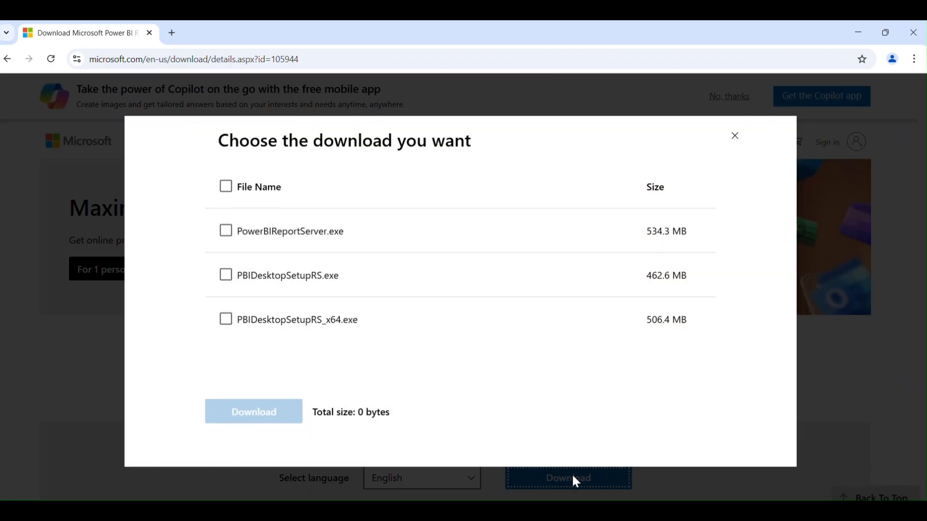
click(225, 323)
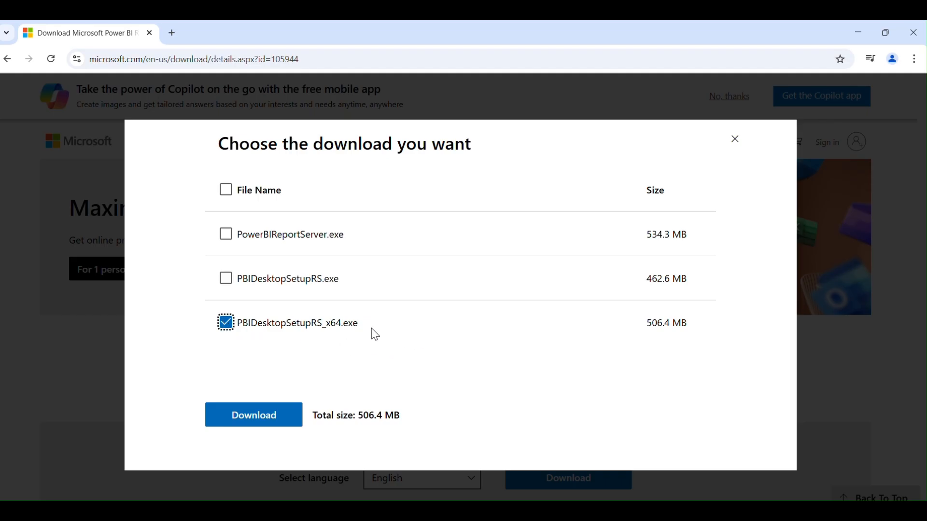
click(269, 413)
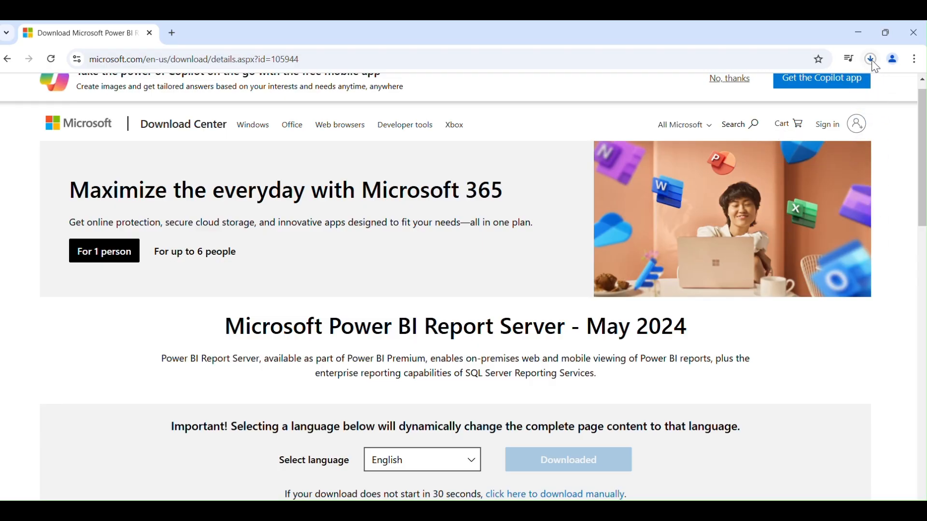
Step: Confirm in download history that the 506 MB installer finished, then minimize Chrome
click(871, 60)
click(871, 61)
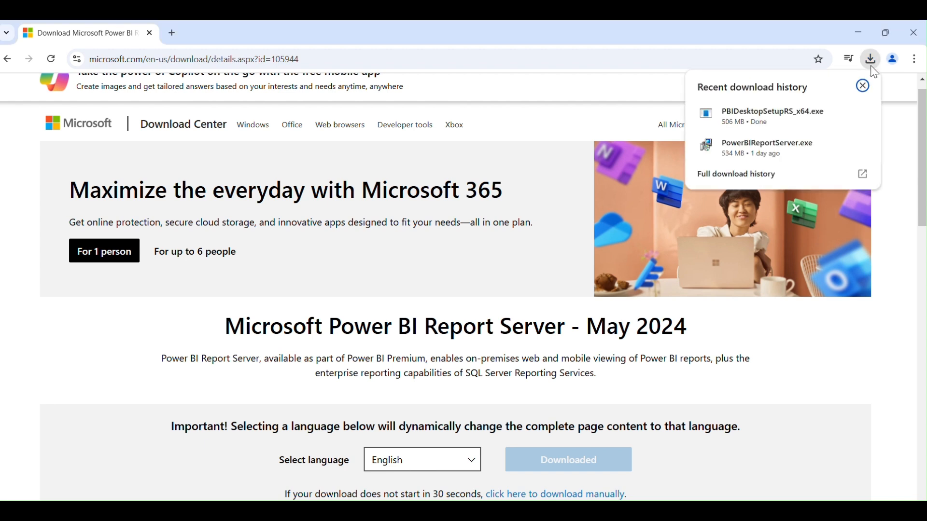
click(770, 121)
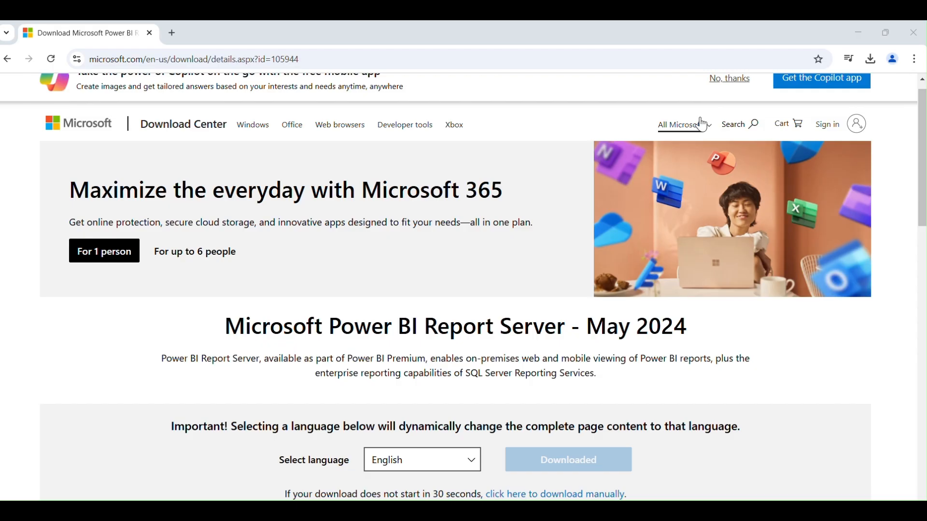
click(859, 32)
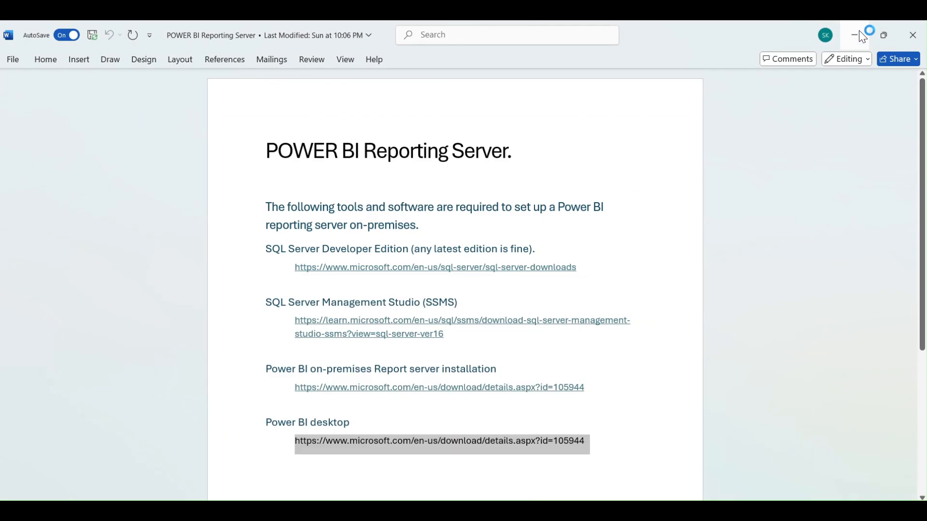
Step: Install Power BI Desktop (May 2024) x64, accepting the licence and default folder, and launch it
click(855, 34)
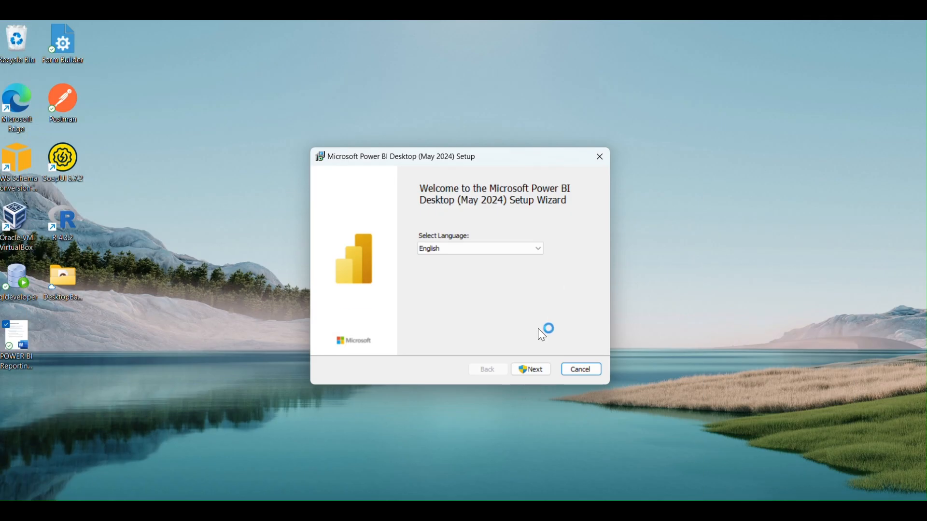
click(526, 369)
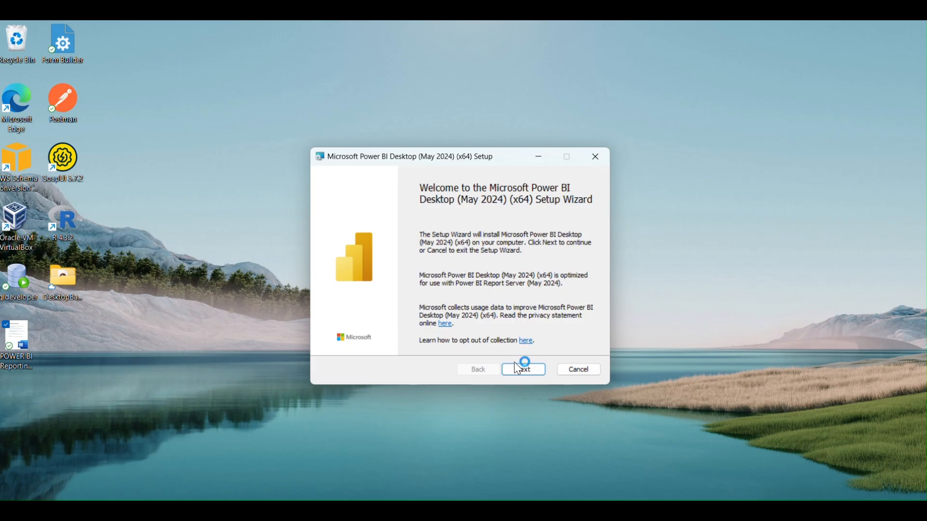
click(514, 365)
click(391, 341)
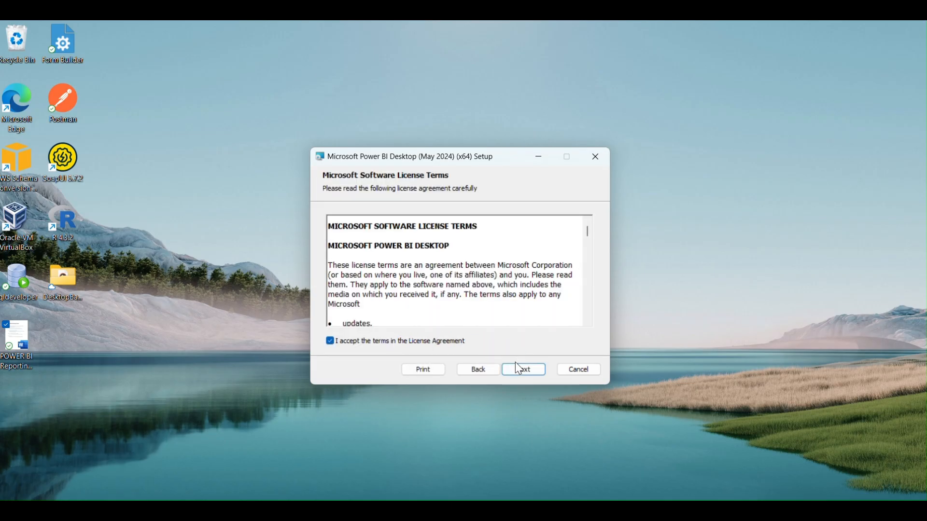
click(521, 368)
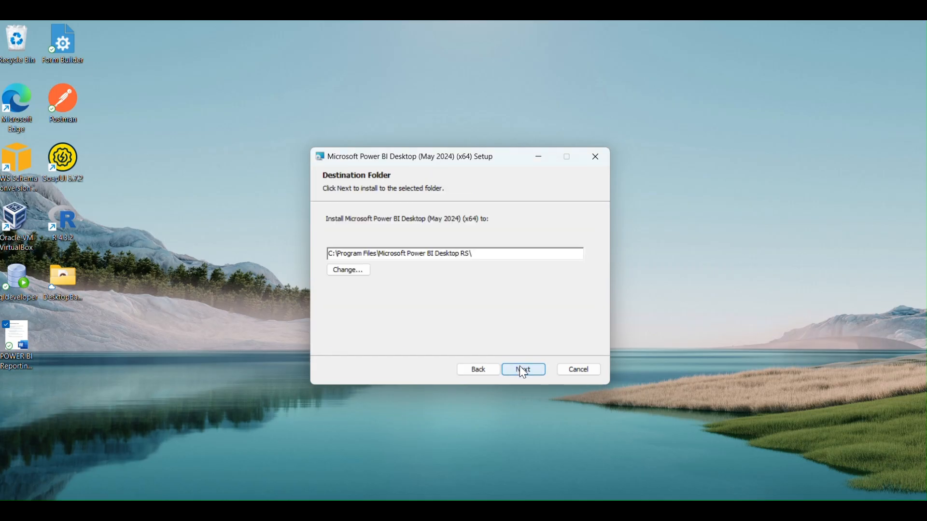
click(523, 371)
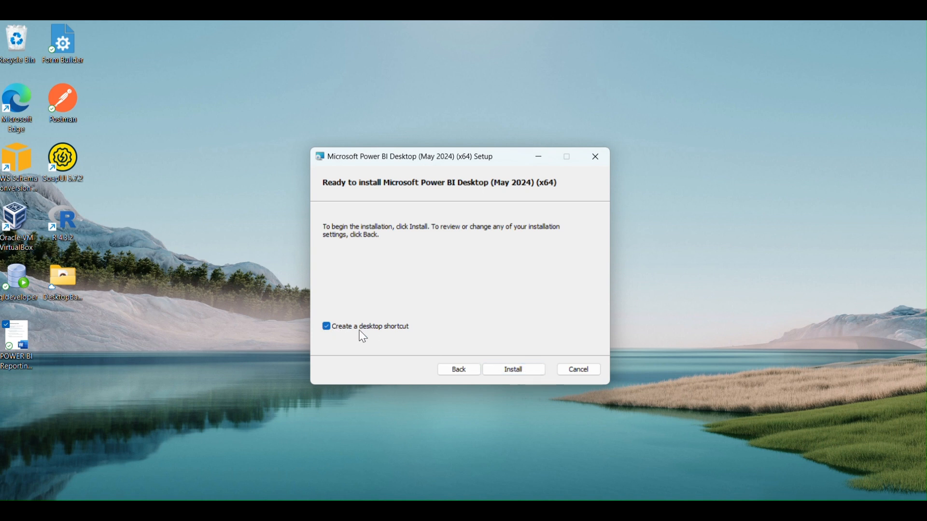
click(515, 369)
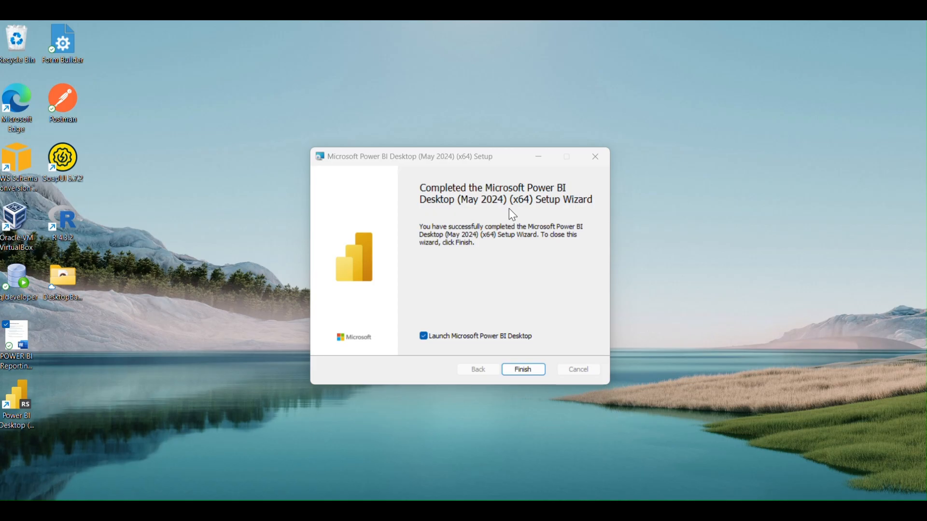
click(524, 369)
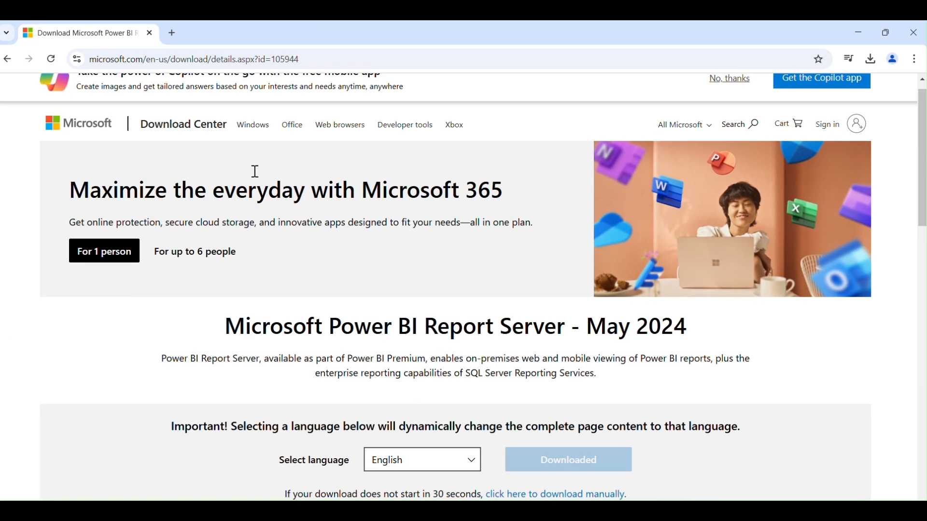
Step: Replace the download tab with a new tab, enter an address, then close Chrome
click(172, 32)
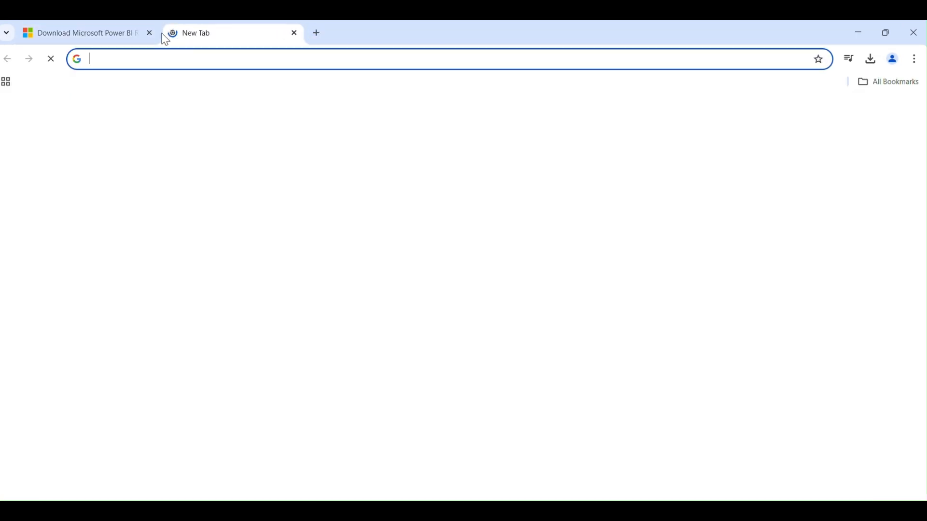
click(149, 33)
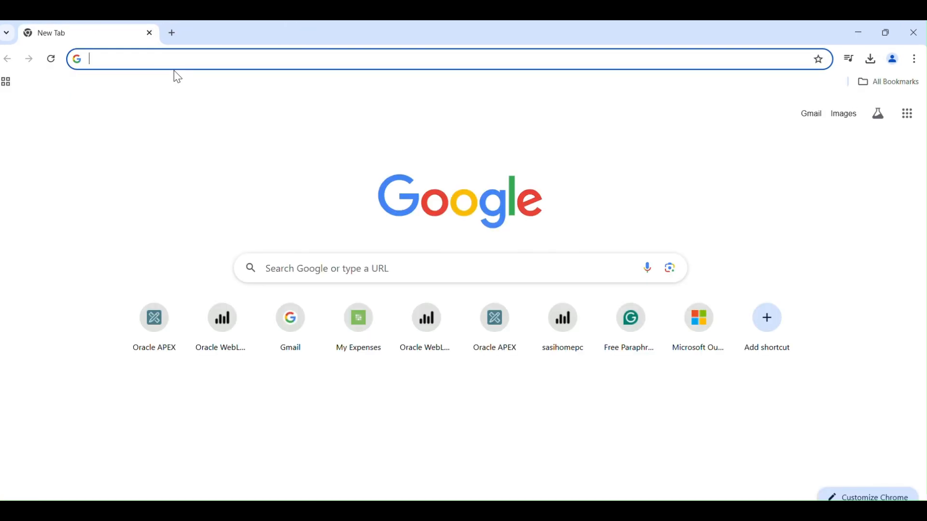
text(sasi)
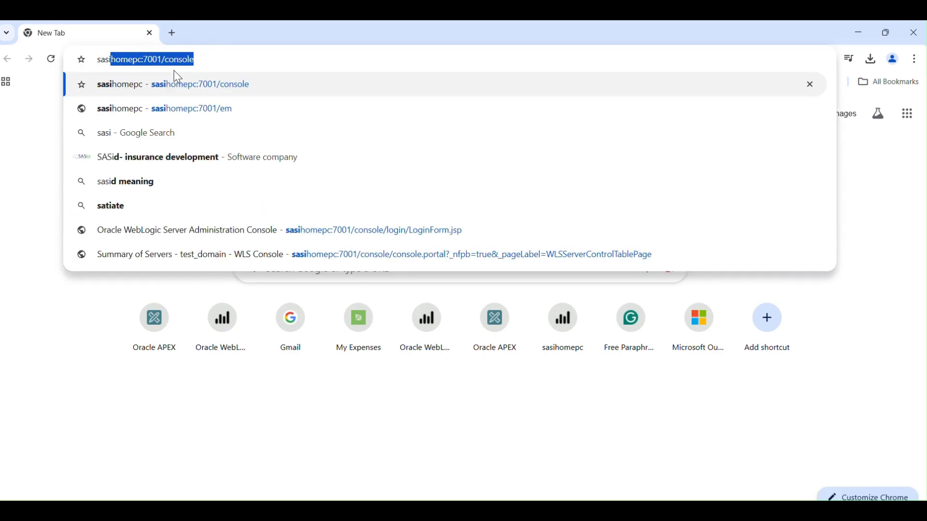
text(home)
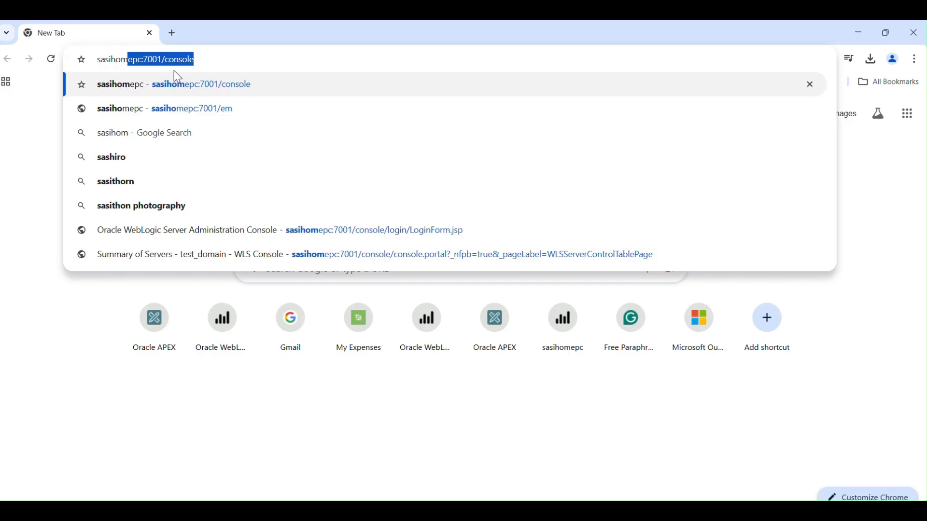
text(pc)
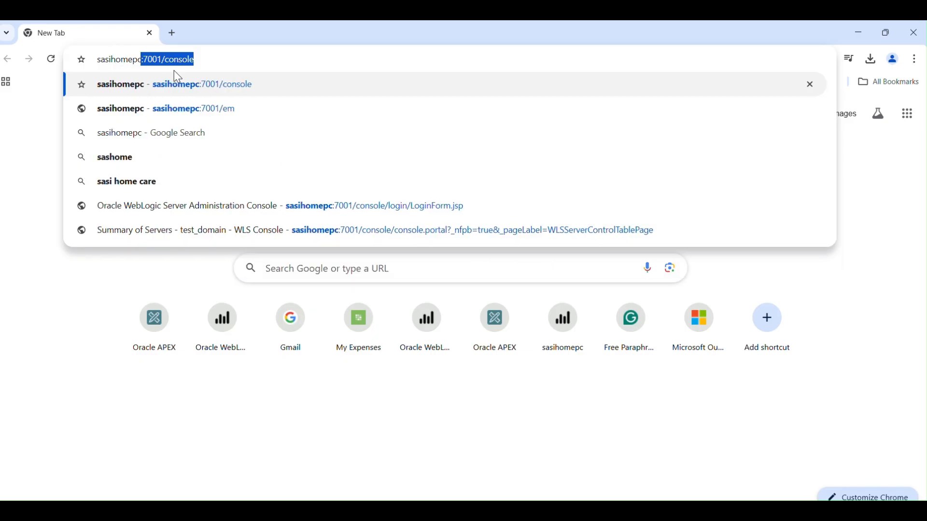
click(150, 33)
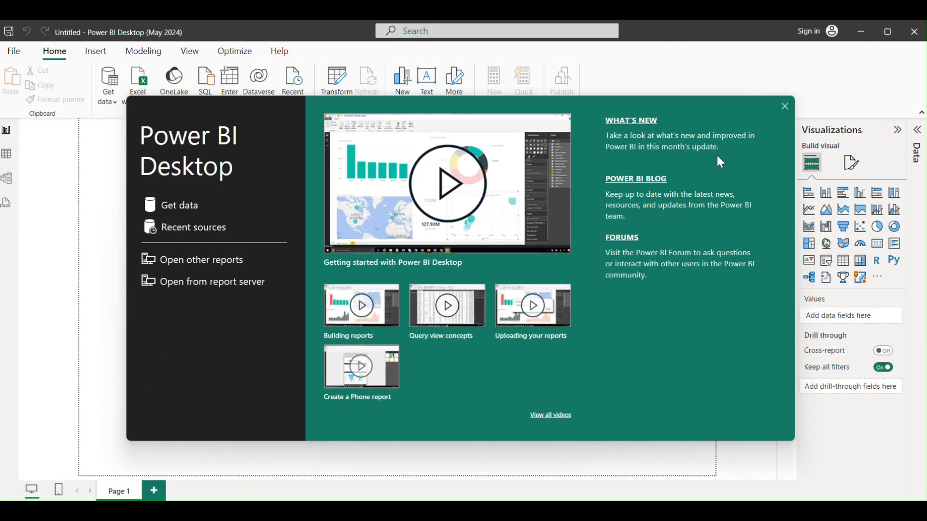
Step: Dismiss the Power BI welcome screen and search the Start menu for 'report'
click(783, 107)
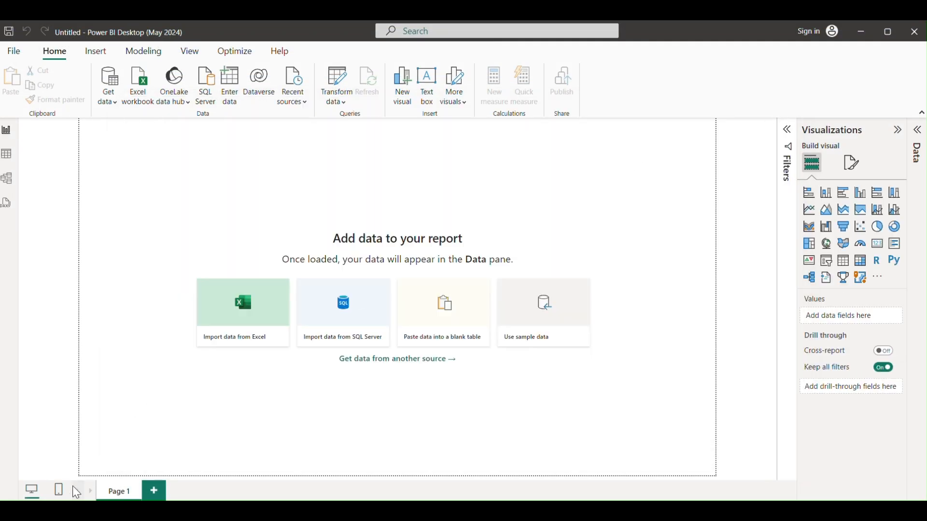
key(super)
text(report)
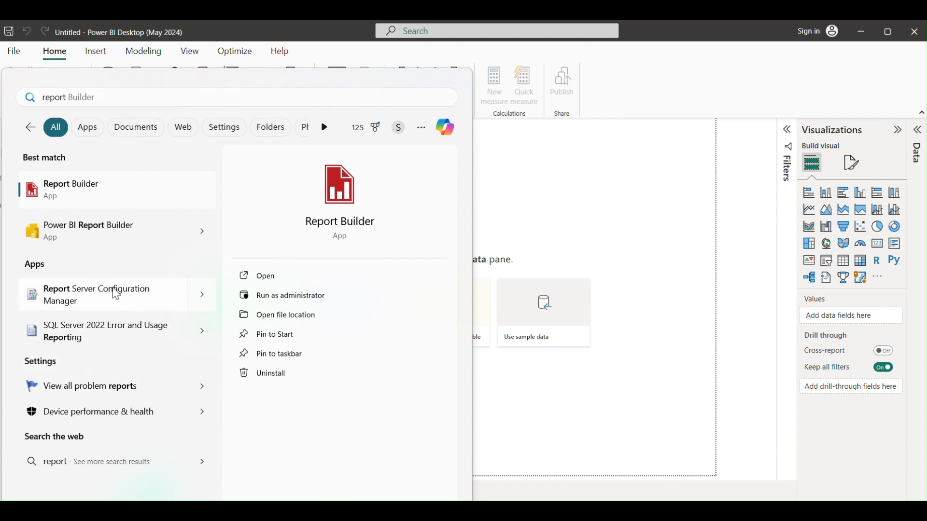
key(Escape)
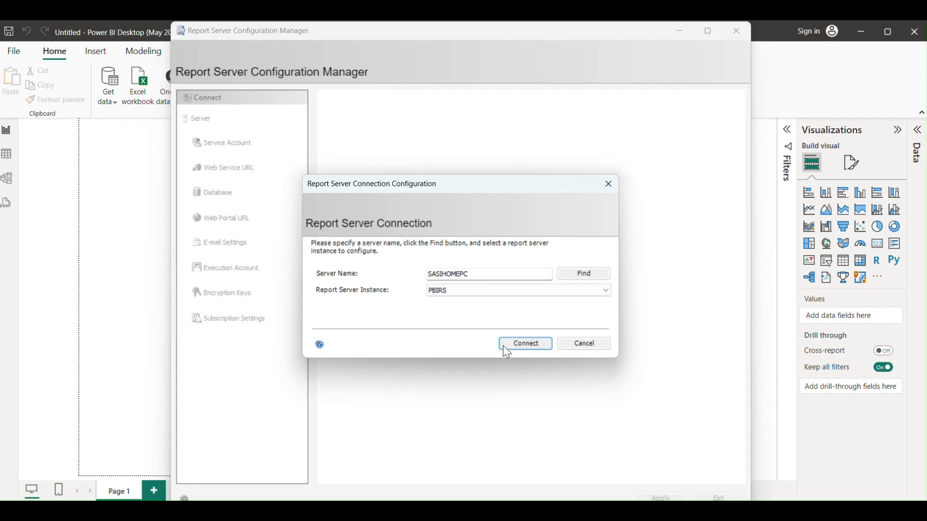
Step: Connect to the PBIRS report server and open its Web Portal URL in the browser
click(519, 346)
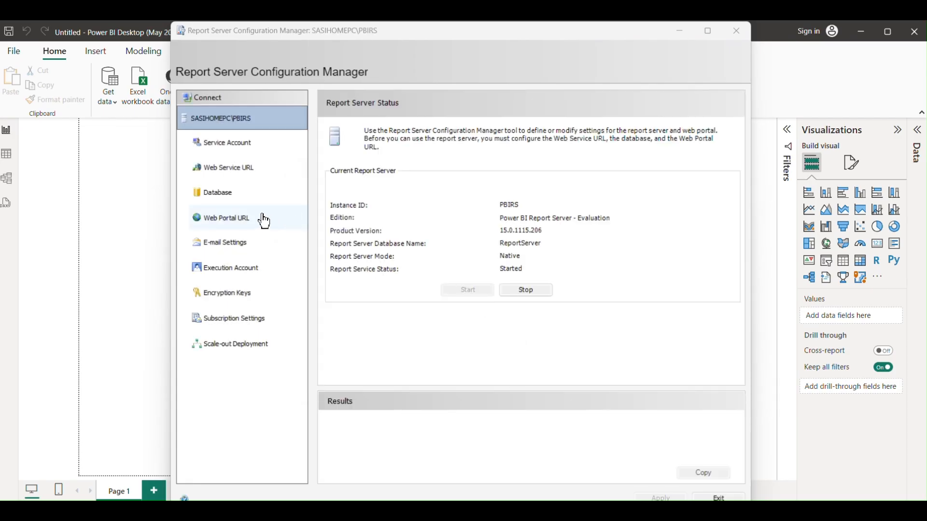
click(245, 223)
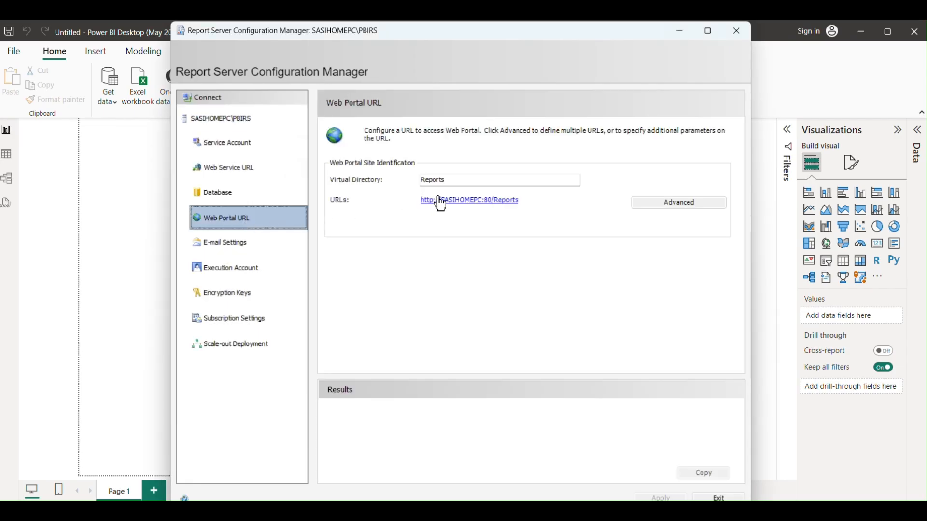
click(464, 201)
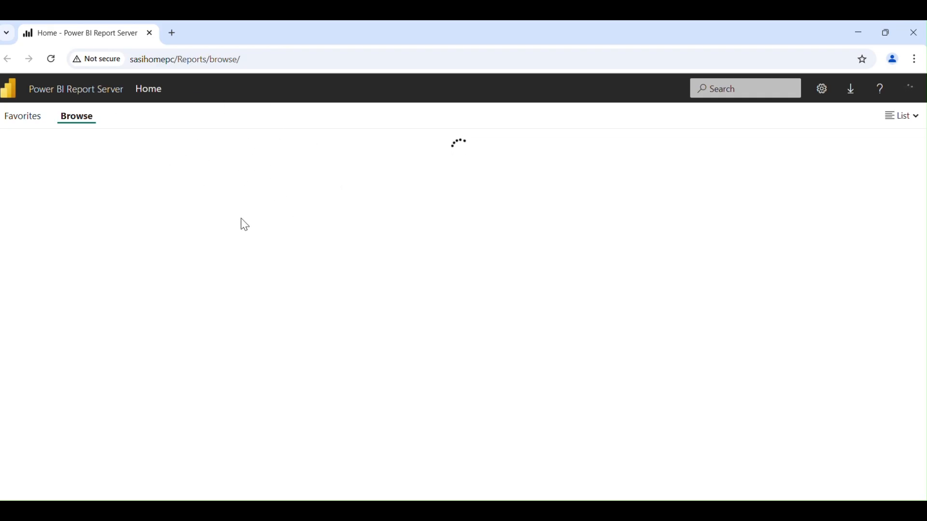
Step: Check that the report portal's Home folder is empty, then return to the untitled Power BI report
mouse_move(371, 512)
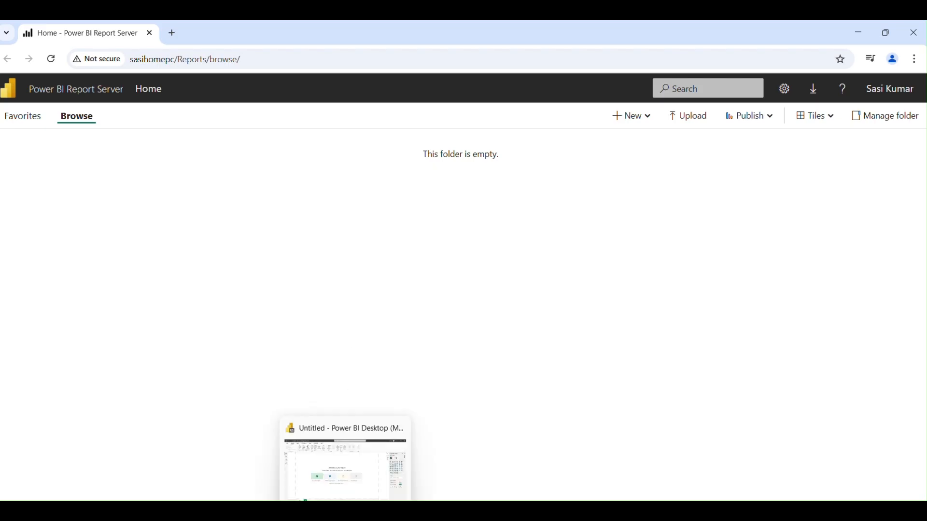
click(267, 58)
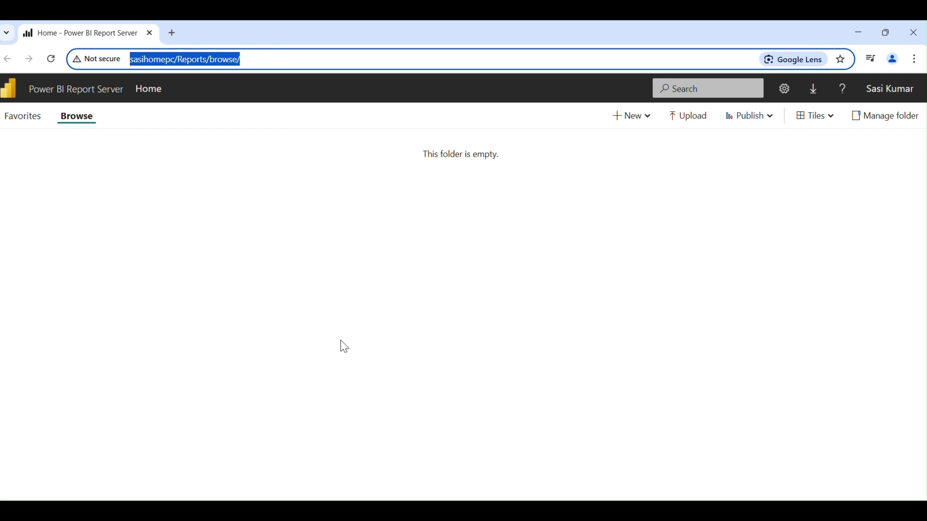
click(345, 512)
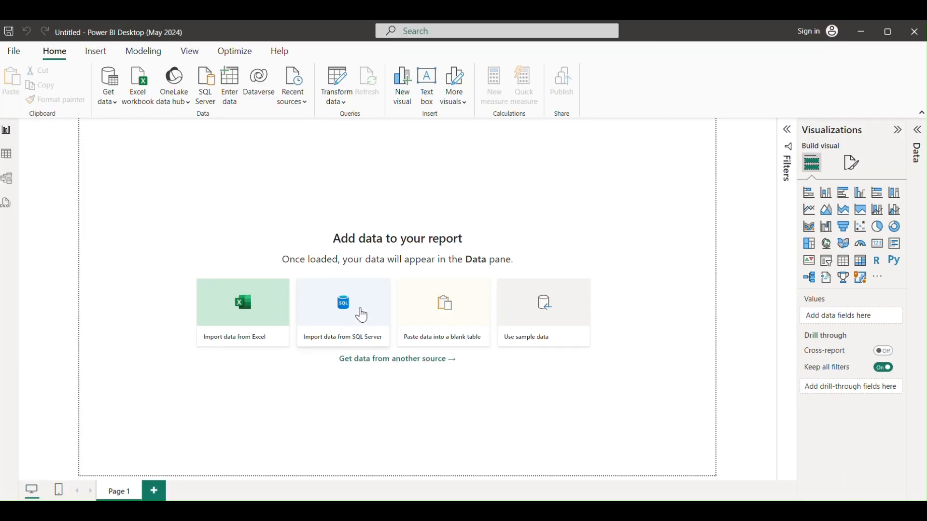
Step: Load the financials table from the built-in Financial Sample data via Navigator
click(544, 321)
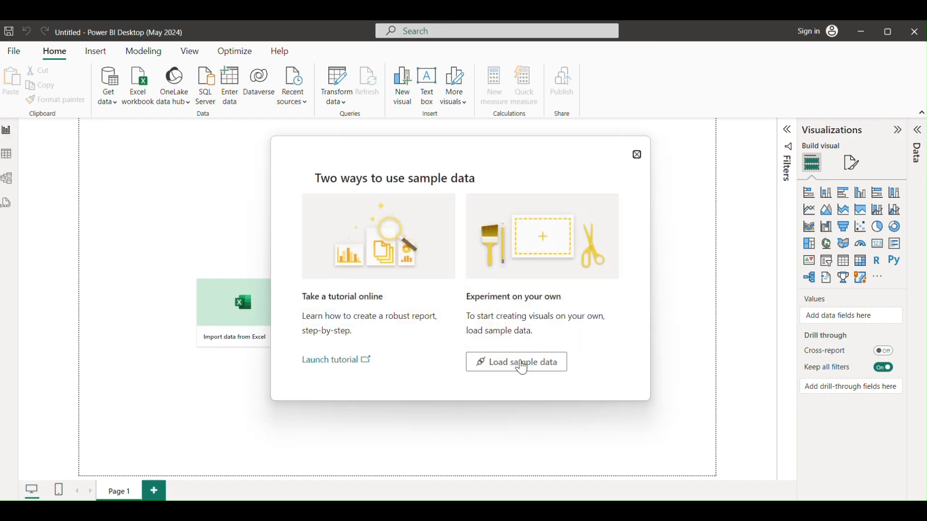
click(522, 366)
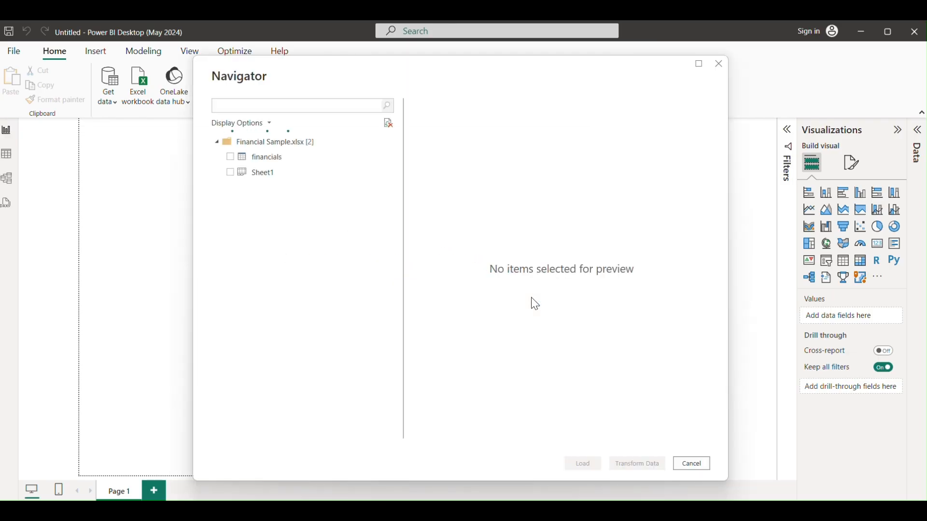
click(230, 158)
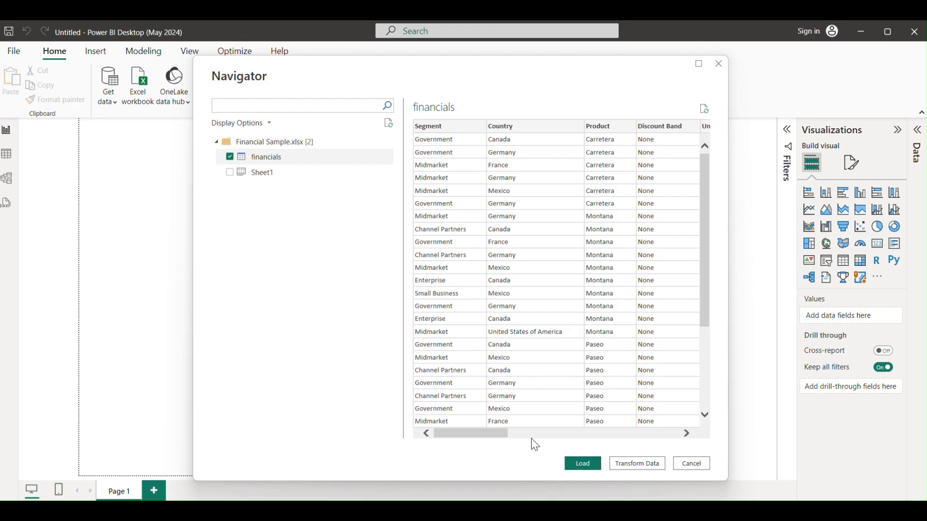
click(589, 466)
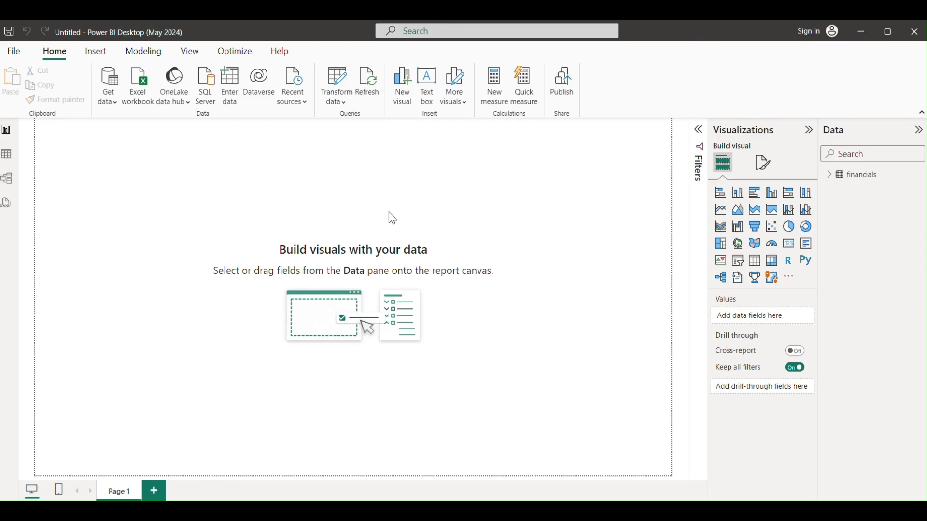
Step: Add an empty Table visual to the page, then reposition and enlarge it
click(755, 263)
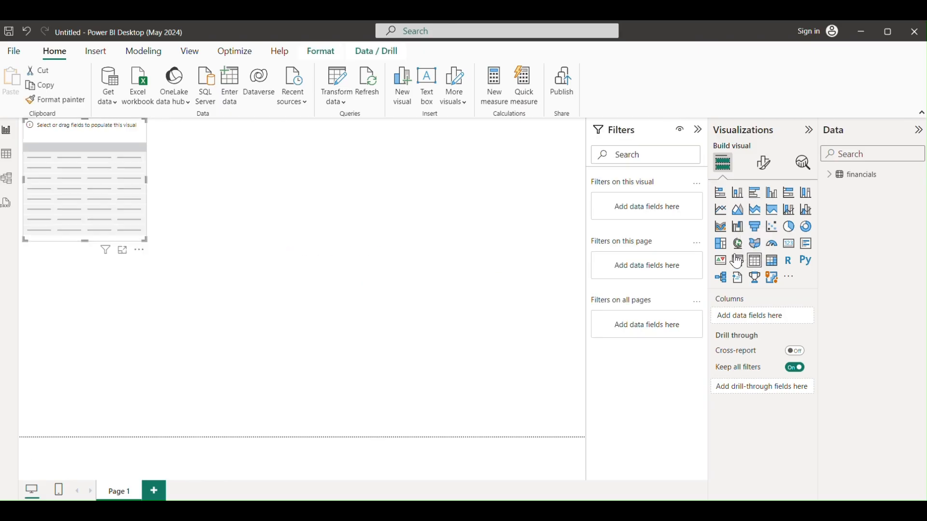
drag(93, 196, 176, 244)
drag(228, 288, 429, 414)
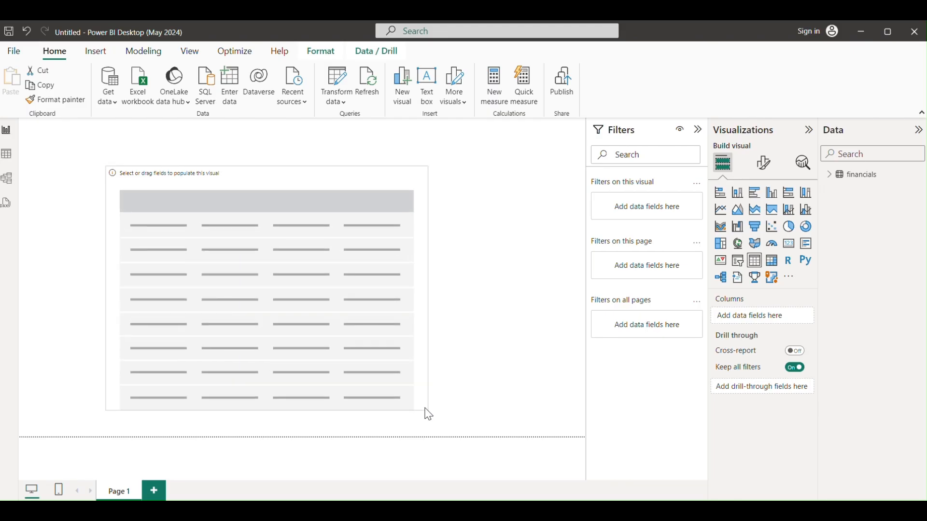
Step: Create the measure total sales = sum(financials[ Sales]) in the financials table
click(830, 180)
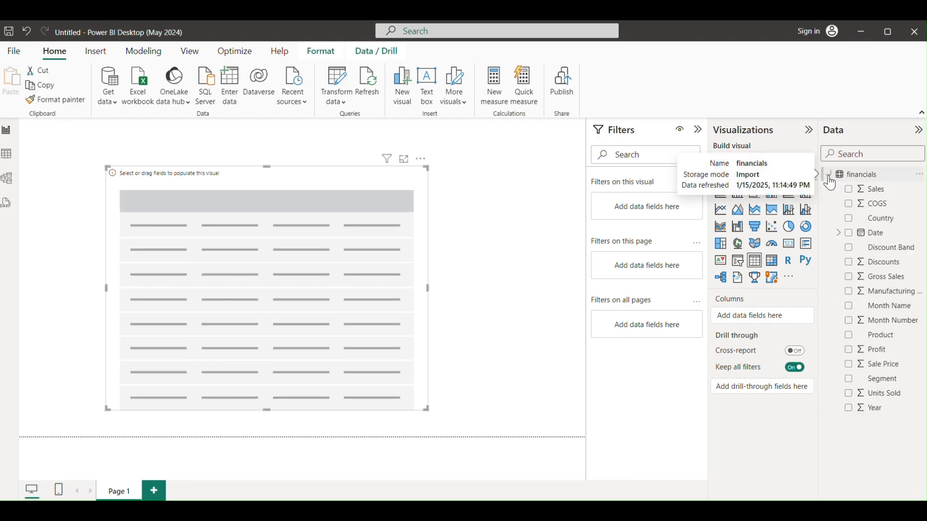
click(918, 176)
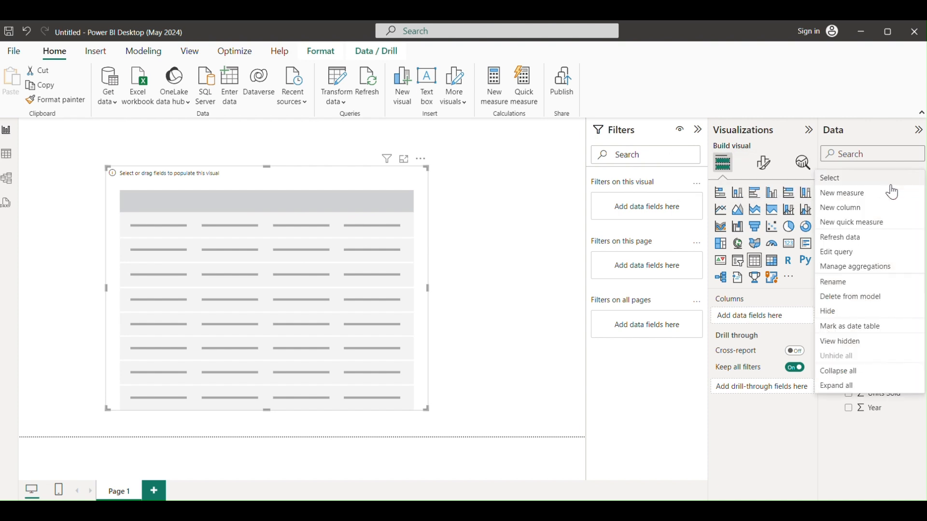
click(876, 196)
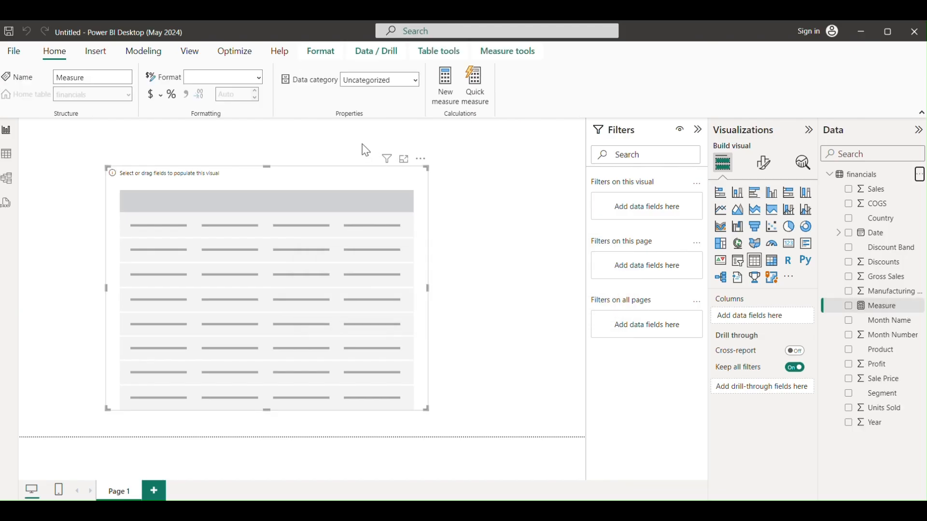
text(o)
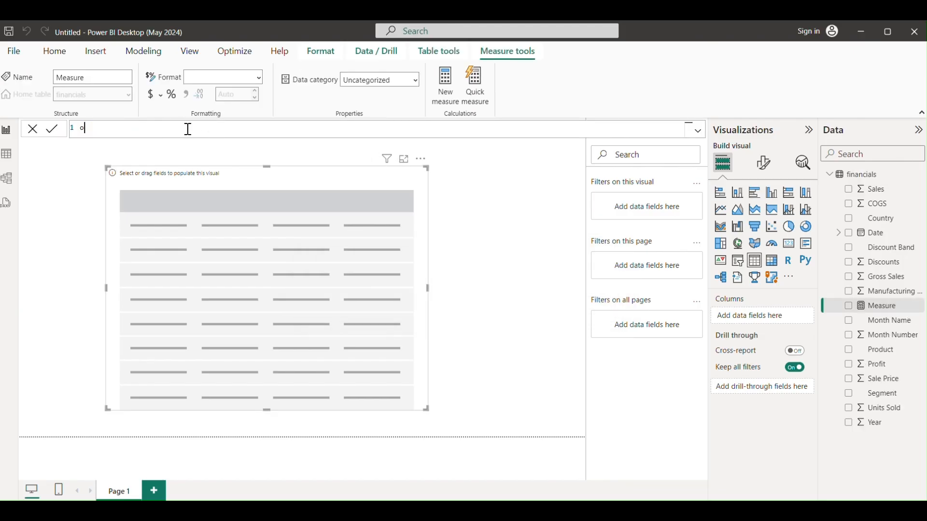
text(otal sale)
text(sum()
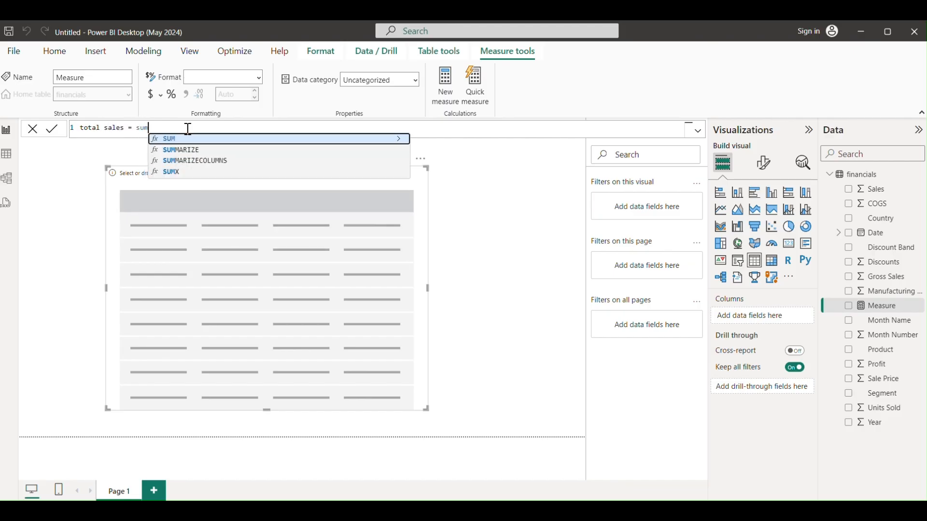
key(Down)
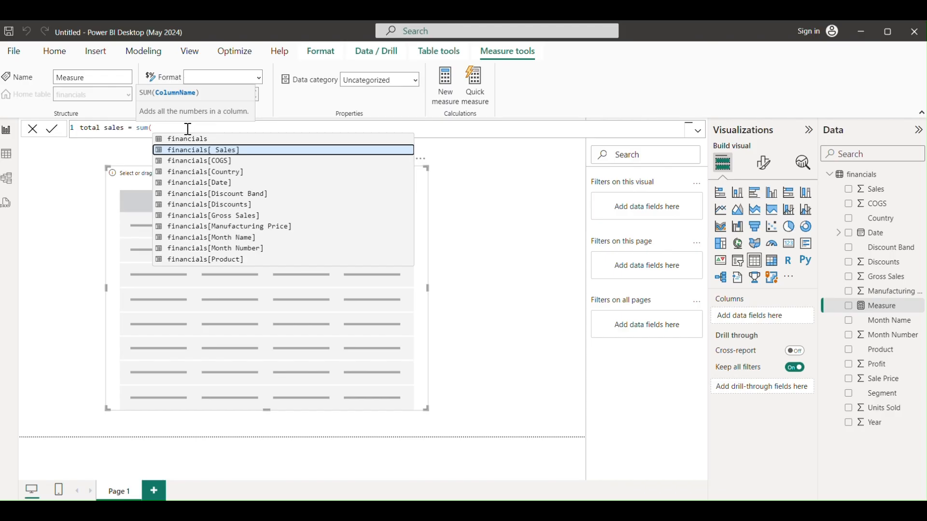
key(Tab)
text())
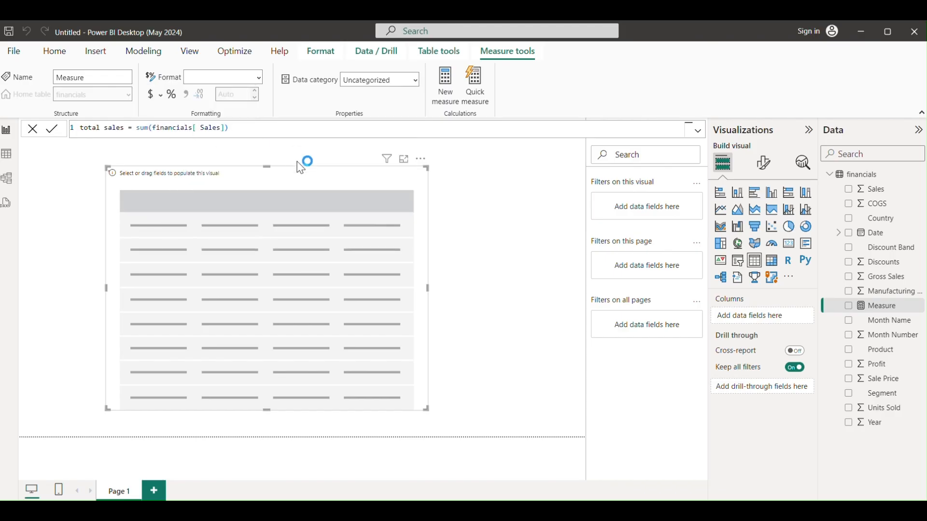
click(520, 219)
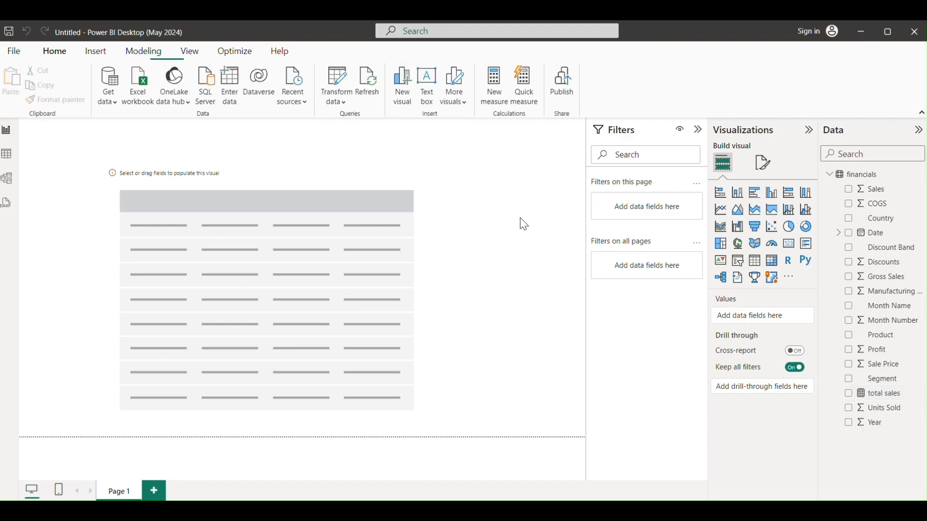
Step: Set the report page wallpaper colour to light grey, then reselect the table visual
click(387, 295)
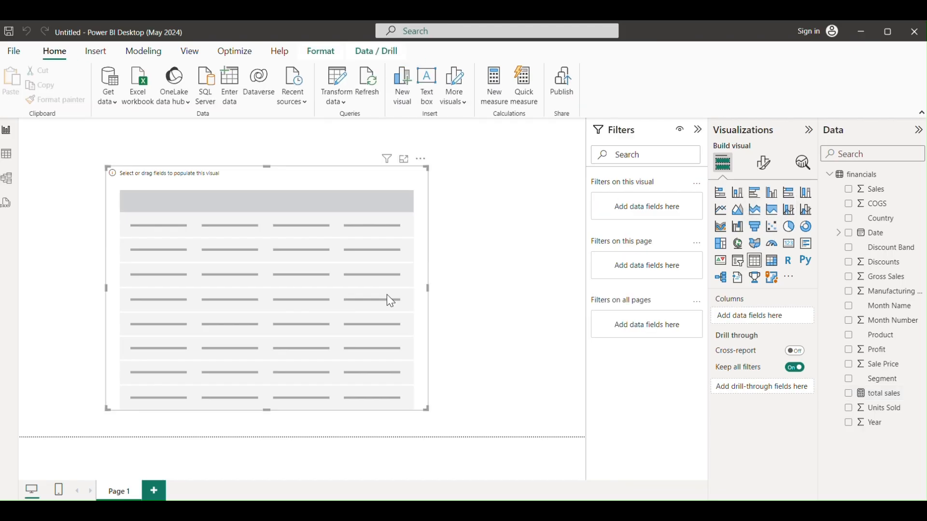
click(767, 165)
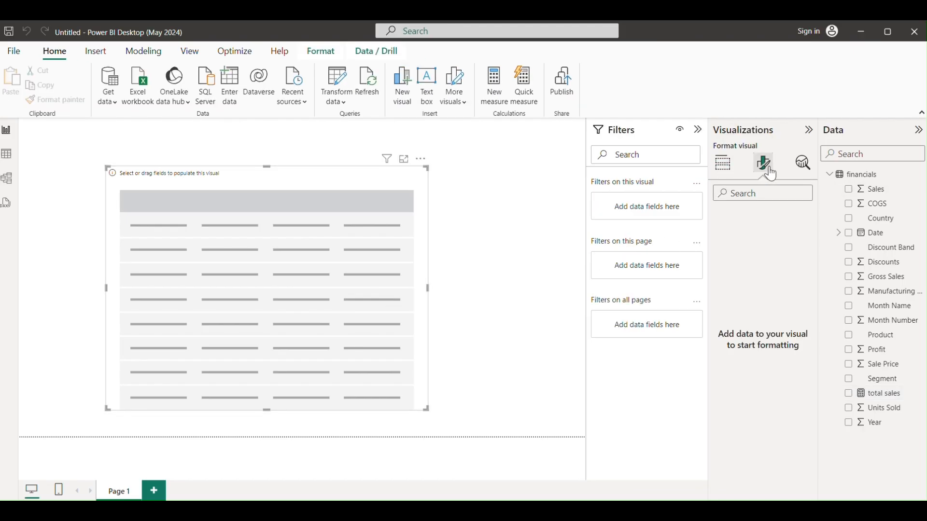
click(803, 168)
click(505, 238)
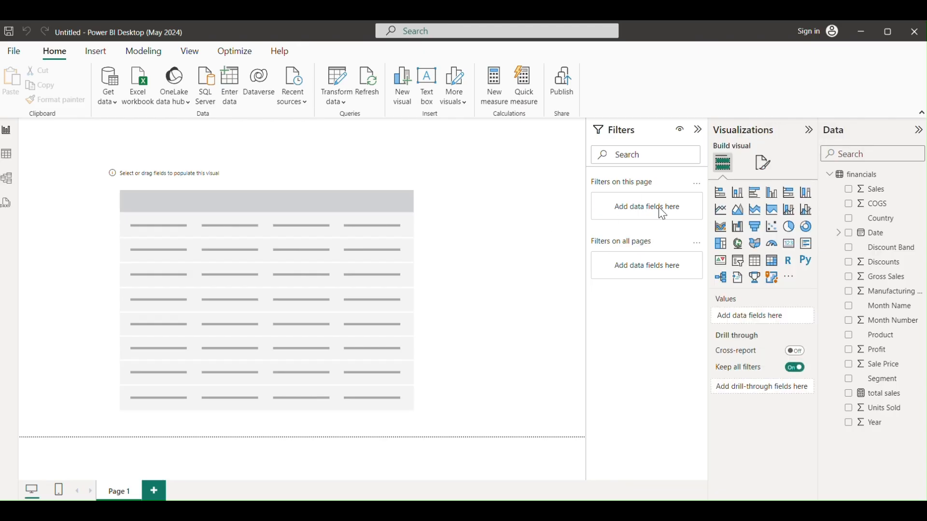
click(767, 165)
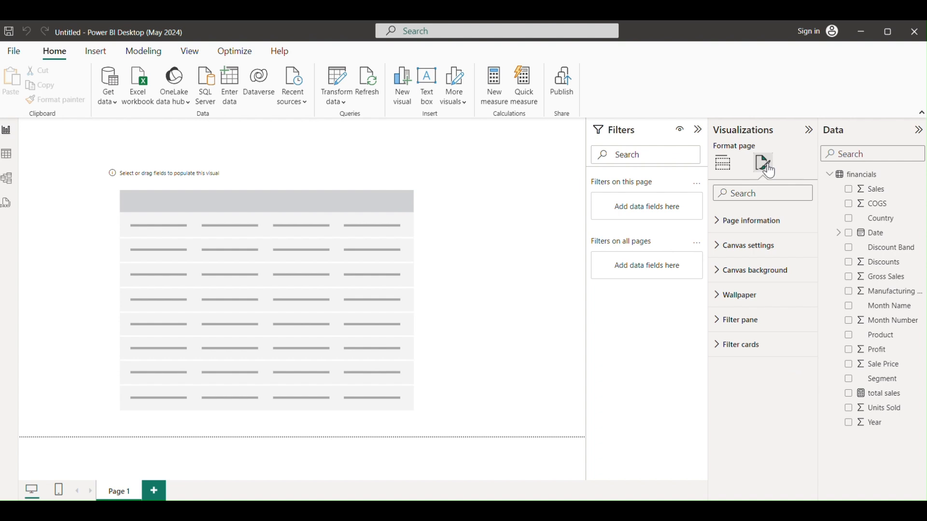
click(753, 300)
click(745, 338)
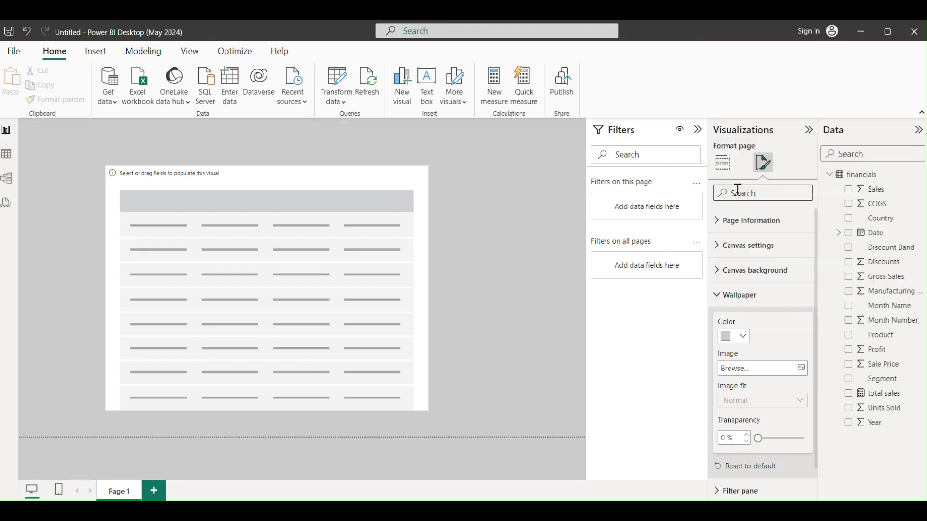
click(734, 187)
click(502, 280)
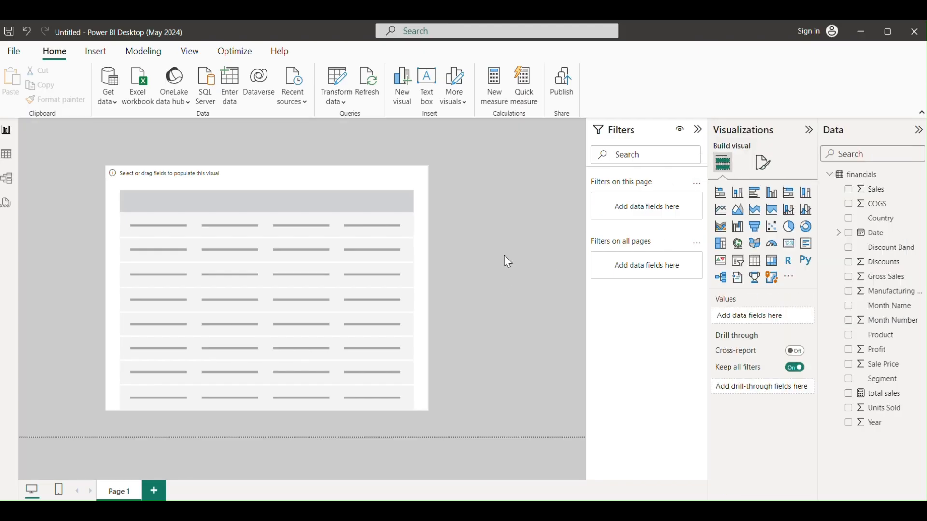
click(425, 267)
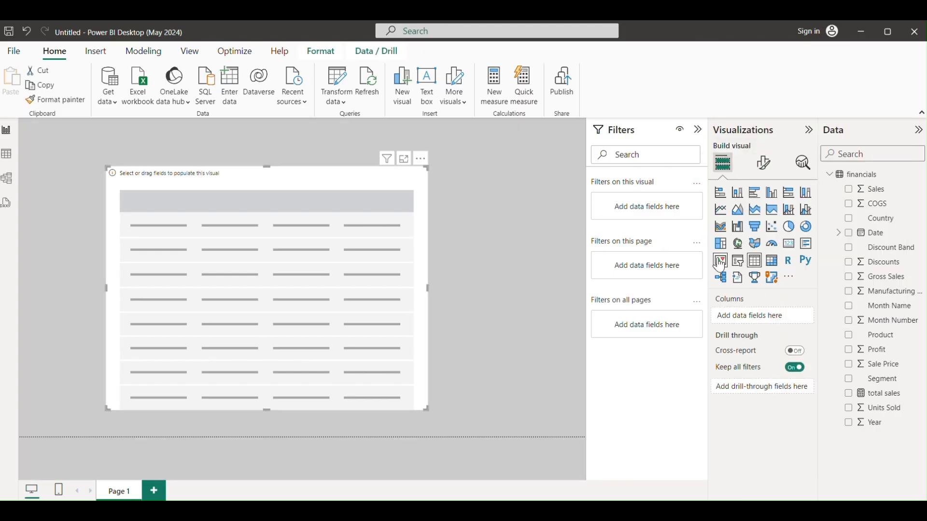
Step: Add Country and total sales as columns of the table visual
drag(880, 219, 777, 314)
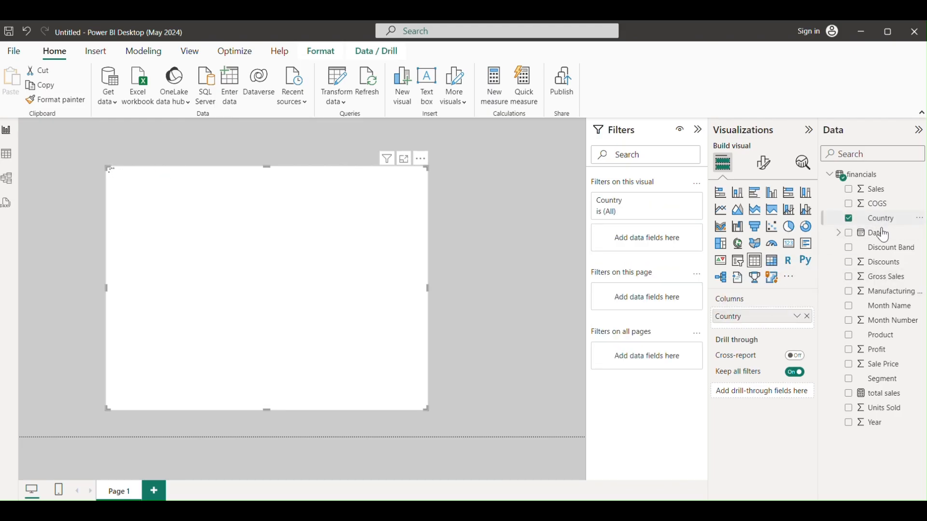
drag(891, 400, 774, 331)
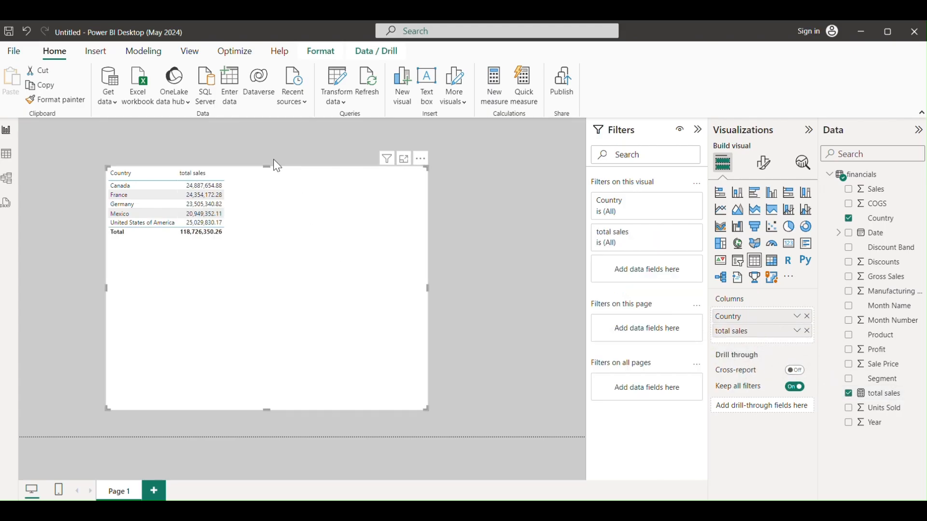
click(266, 144)
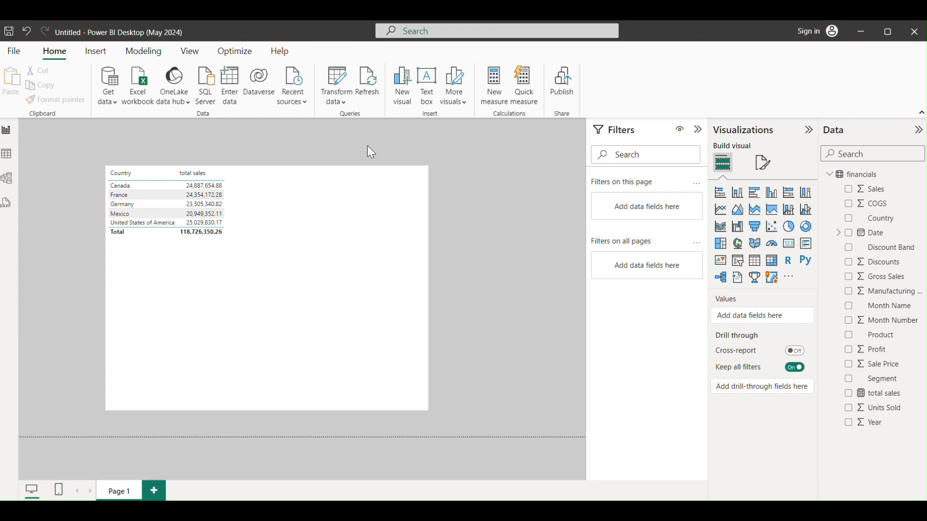
Step: Lower the table's top edge to free space above it
click(312, 194)
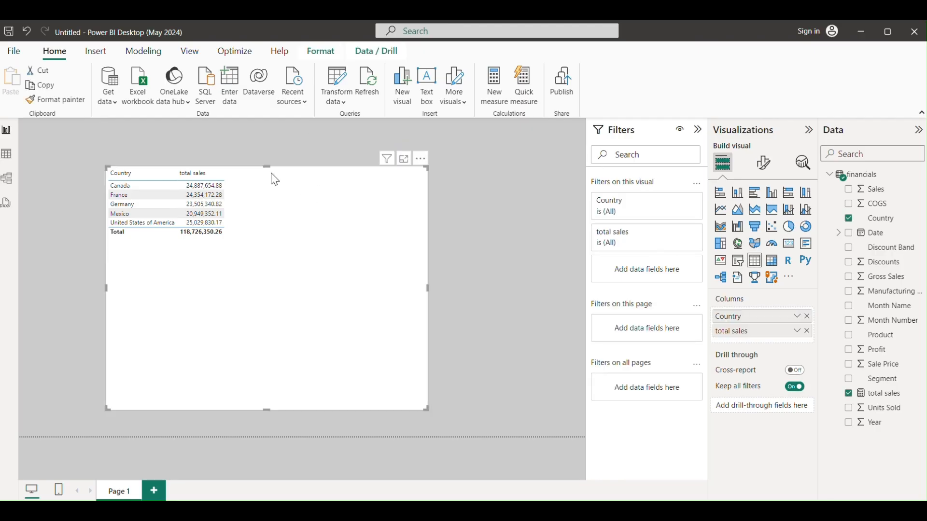
drag(268, 168, 269, 232)
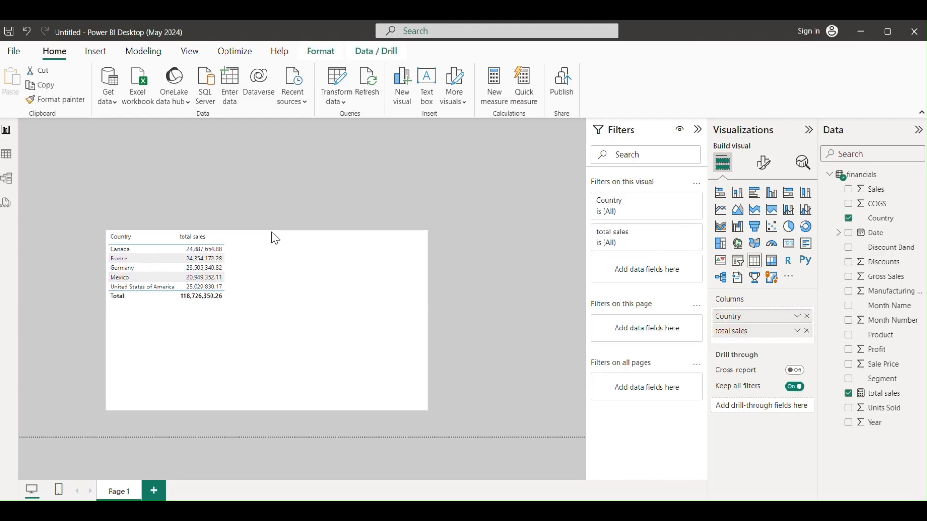
click(258, 204)
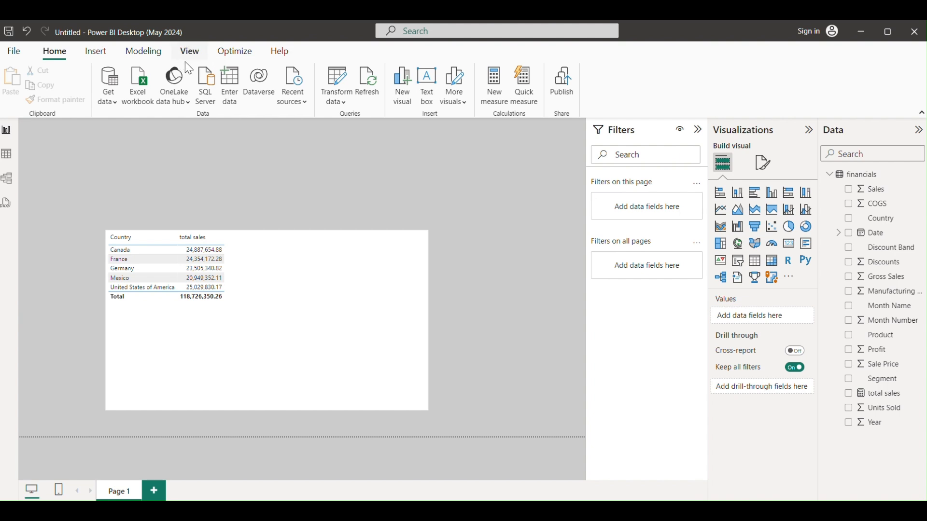
Step: Add a 'Country-wise Sales Data' text box title and set its text to 24 pt
click(95, 51)
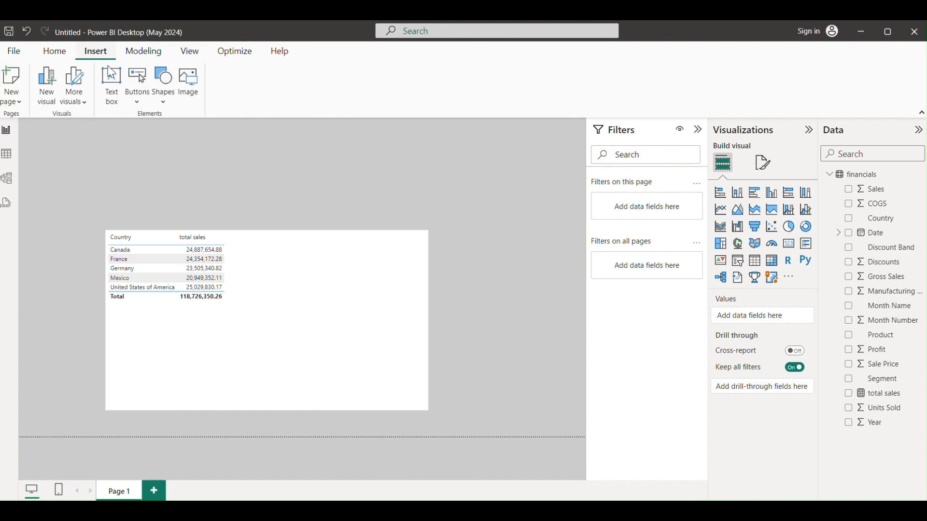
click(112, 92)
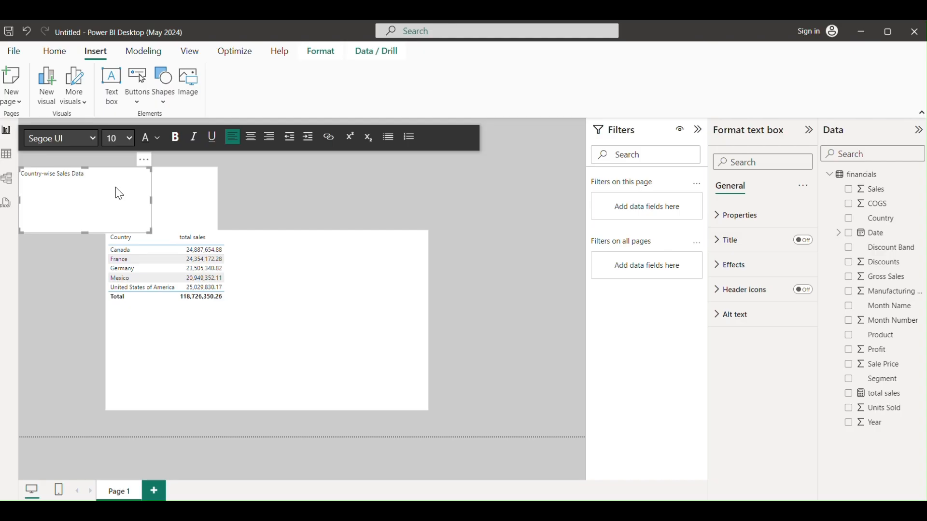
key(ctrl+a)
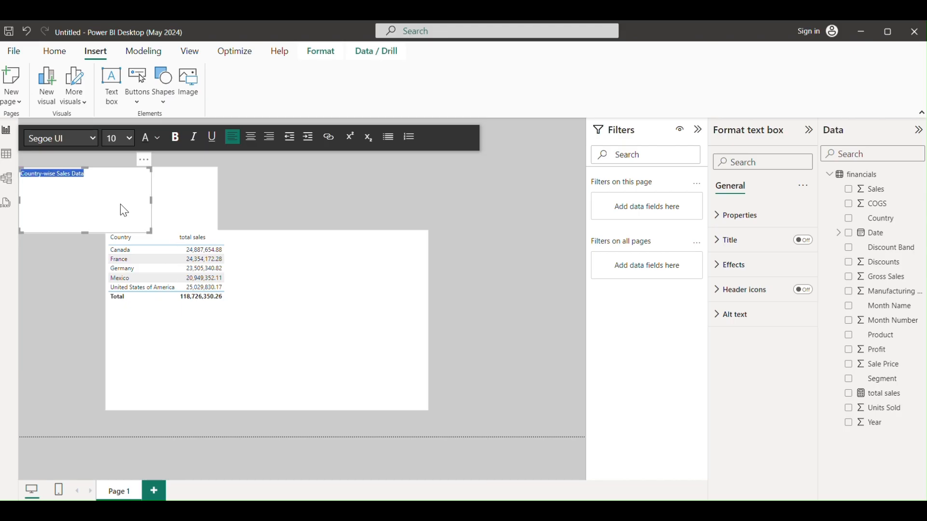
click(128, 137)
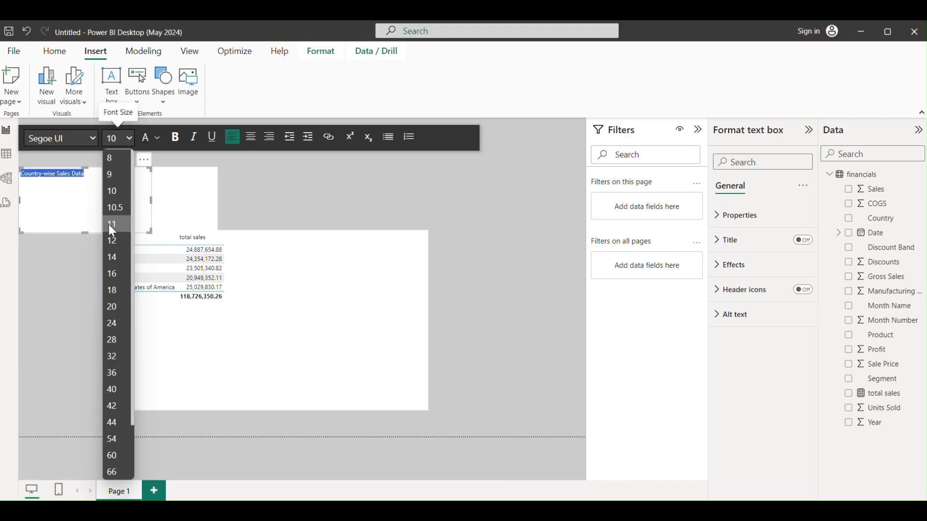
click(116, 328)
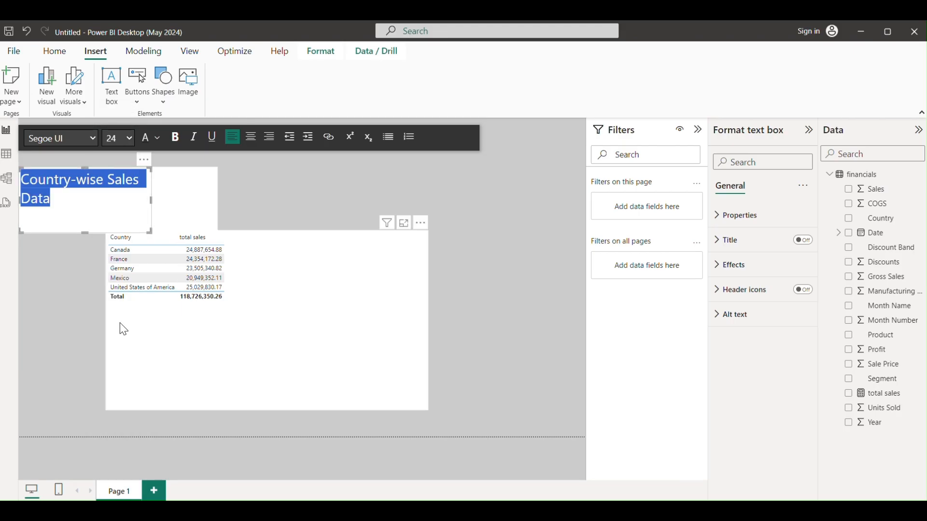
click(278, 187)
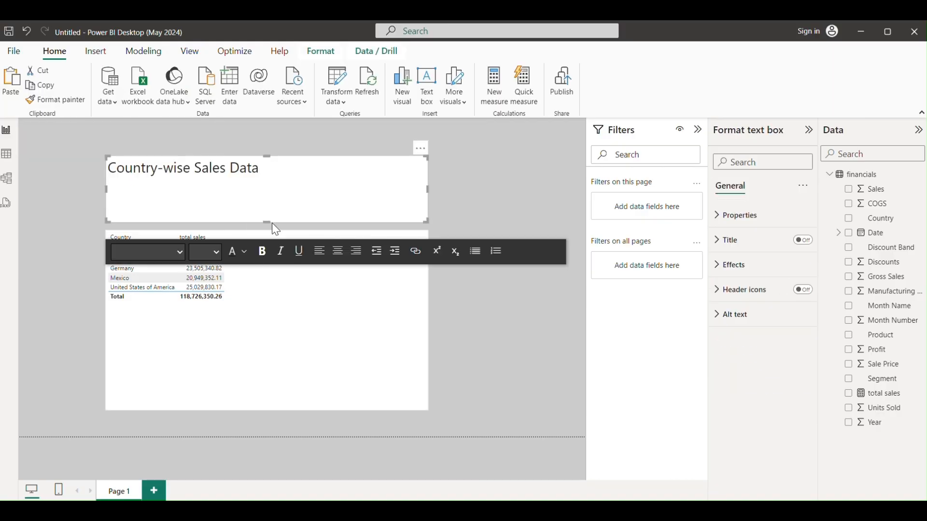
Step: Shorten the title box to fit its text and move the table up beneath it
drag(267, 222, 267, 187)
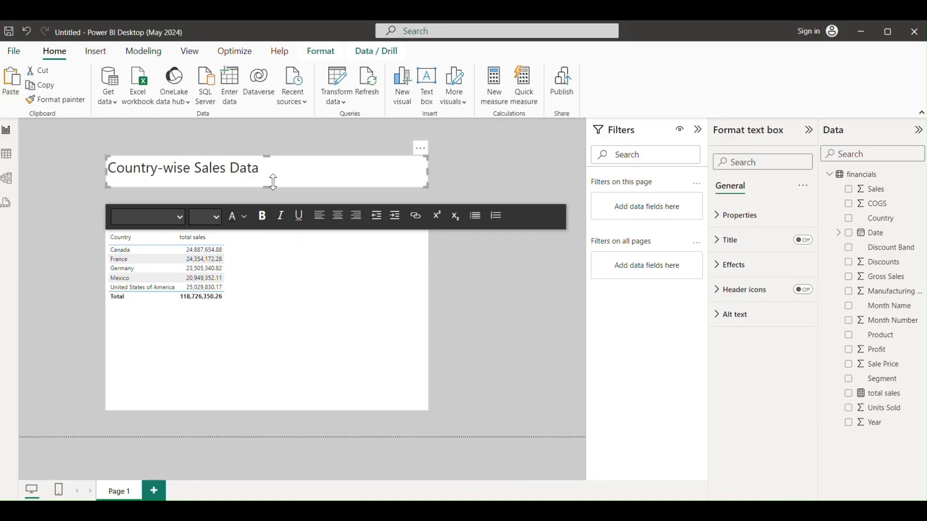
click(481, 186)
click(375, 182)
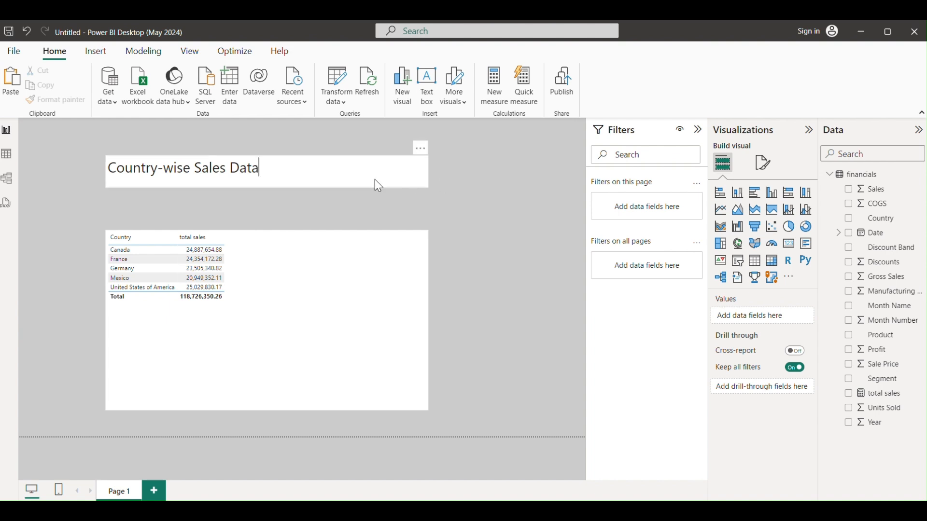
click(472, 195)
click(376, 288)
drag(377, 279, 377, 256)
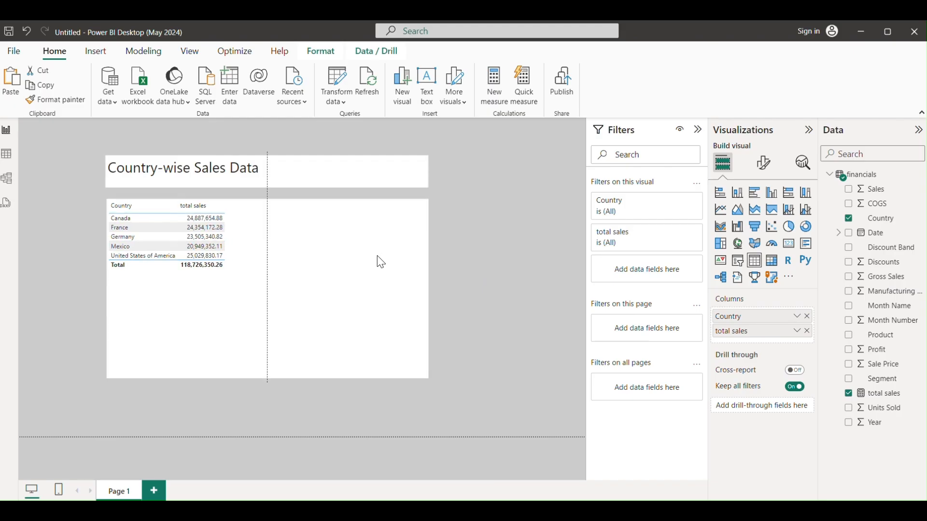
click(491, 234)
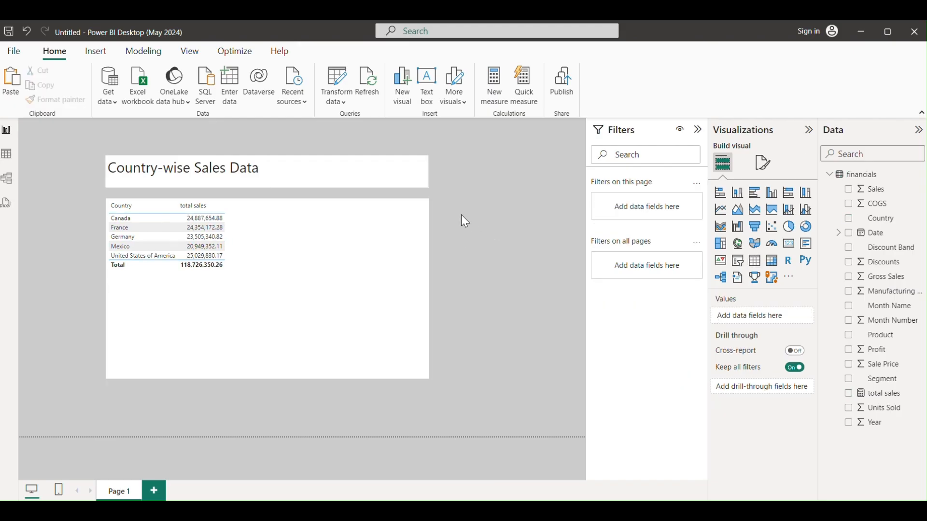
Step: Choose Save as to Power BI Report Server from the File menu
click(16, 51)
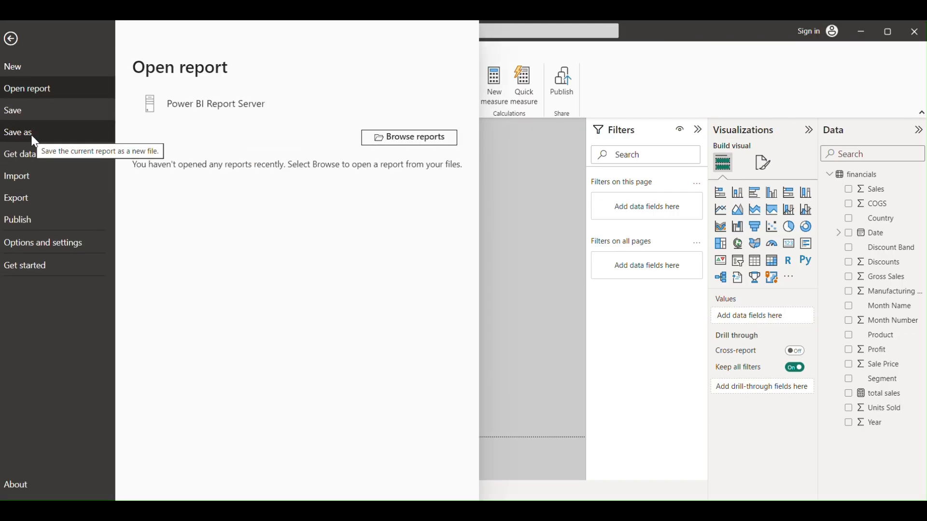
click(44, 139)
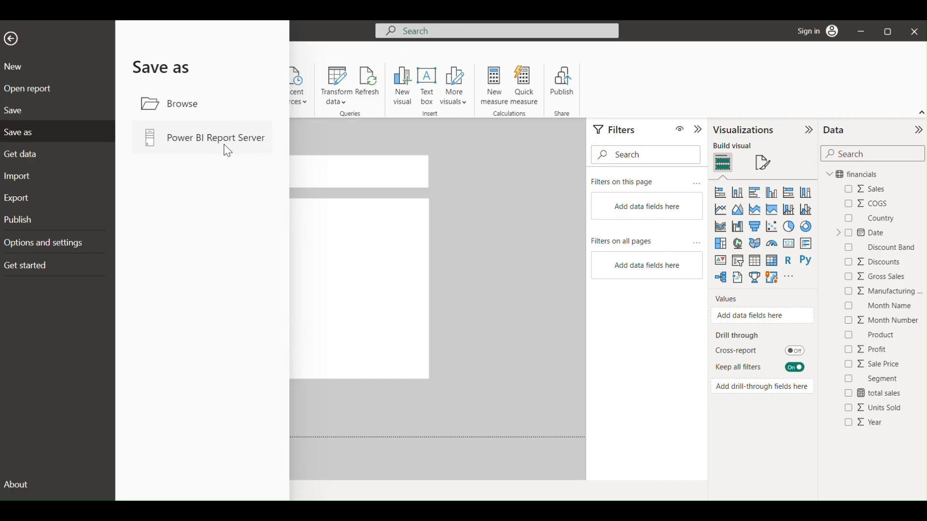
click(228, 151)
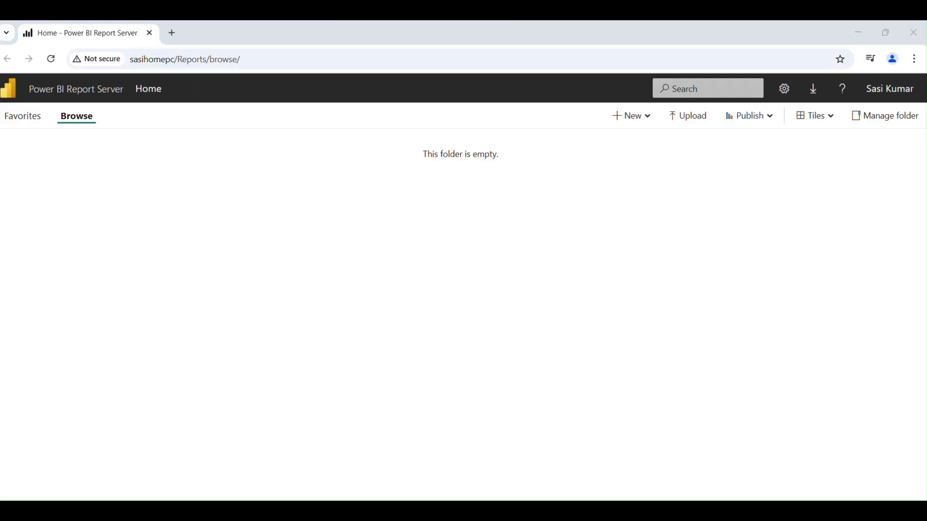
Step: Enter the server address copied from the browser, trimmed to end at /Reports, and confirm
key(ctrl+l)
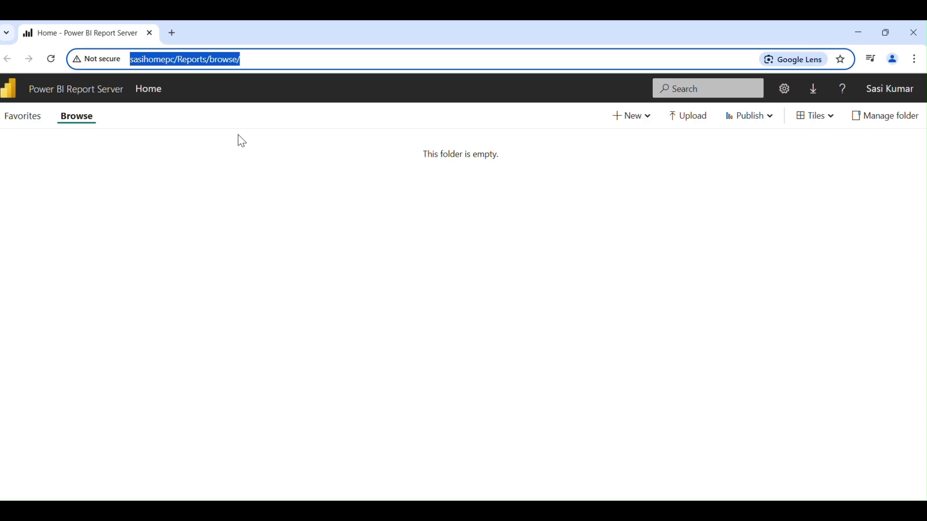
click(282, 67)
key(ctrl+a)
key(ctrl+c)
key(alt+Tab)
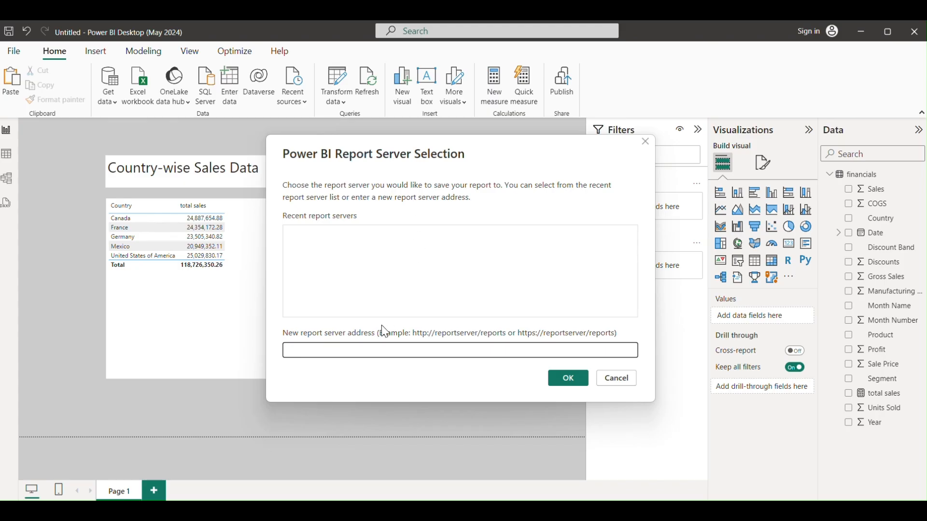
key(ctrl+v)
key(BackSpace)
key(BackSpace)
key(BackSpace)
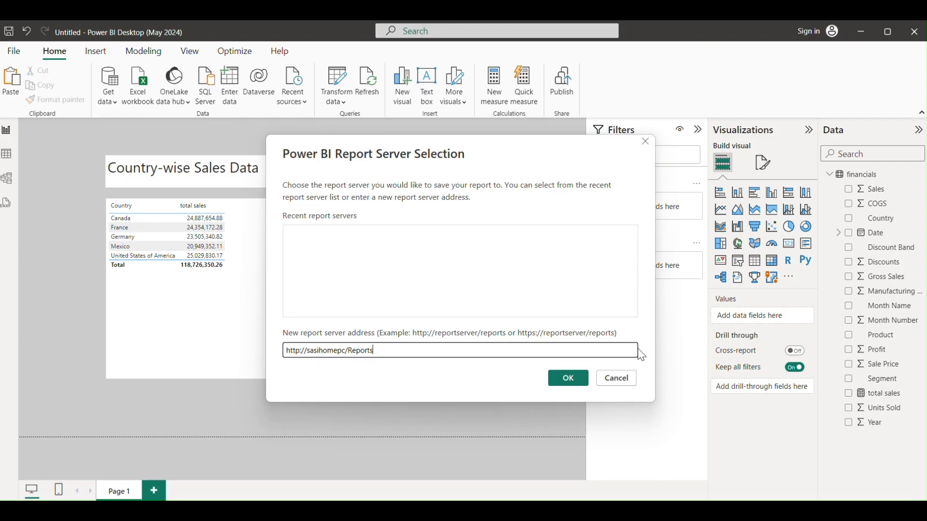
click(567, 381)
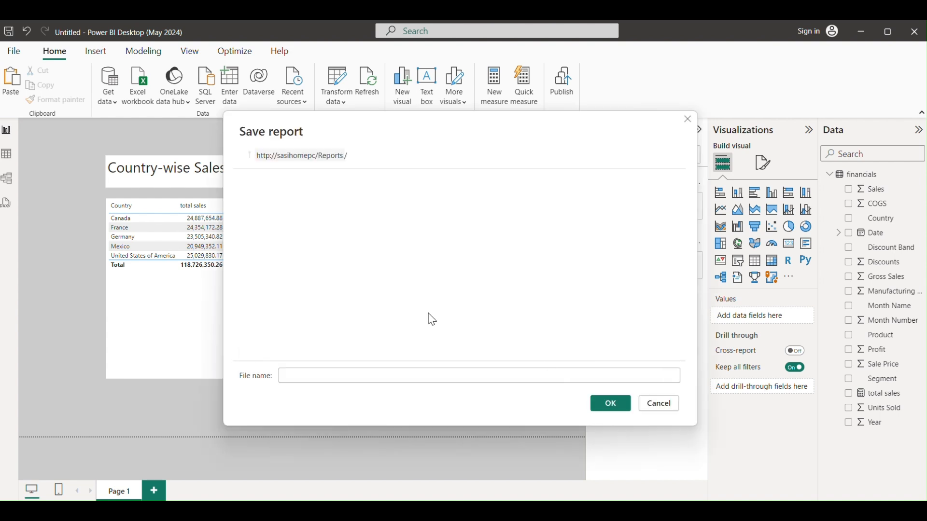
Step: Save the report to the server with the file name CustomerSalesData
click(344, 377)
text(CustomerSalesData)
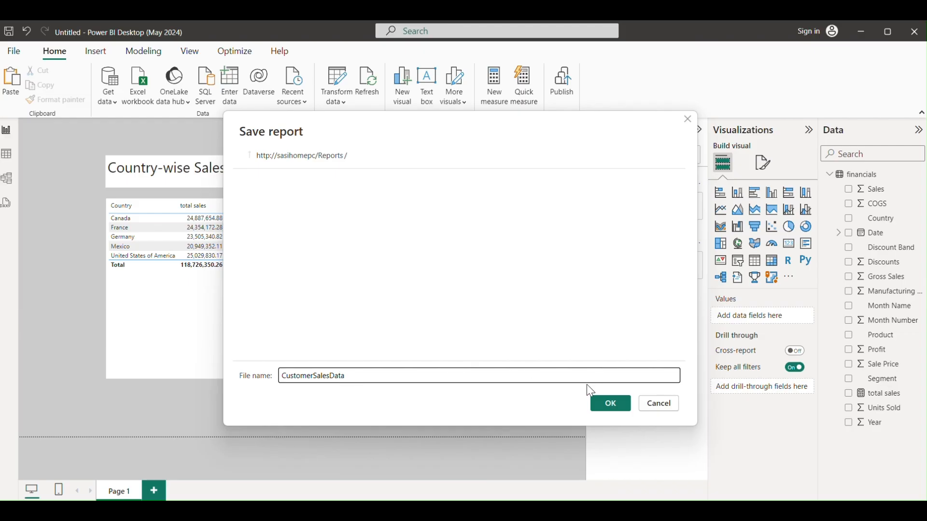
click(611, 405)
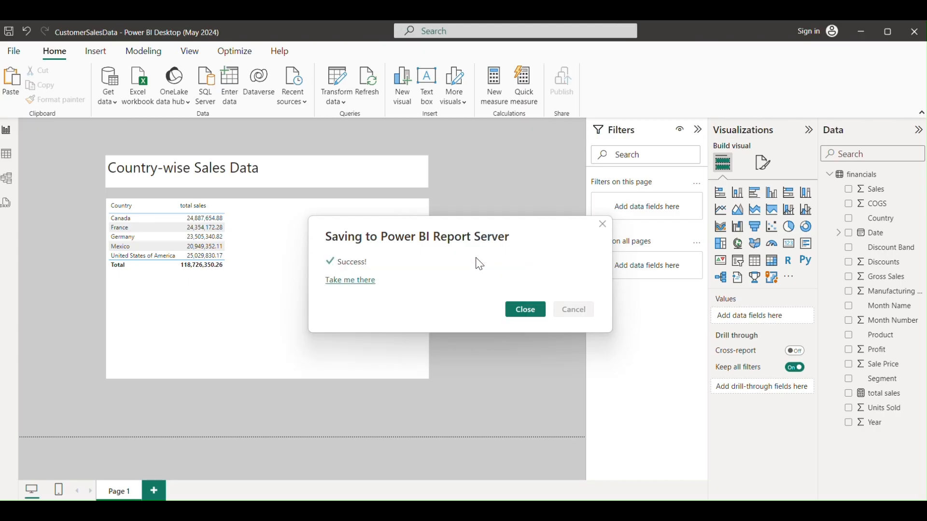
Step: View the published CustomerSalesData report on the server, then close its browser tab
click(352, 285)
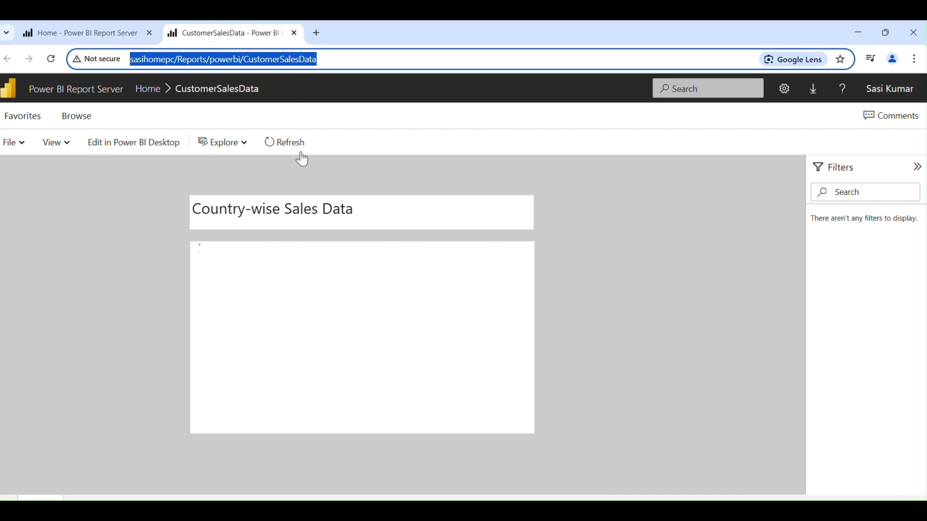
click(294, 34)
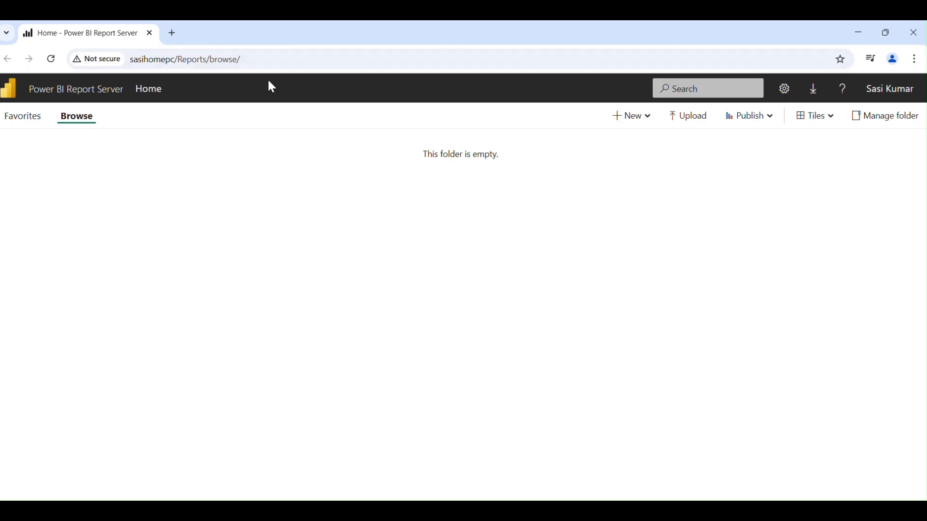
Step: Launch SQL Server Management Studio 20 from a Windows 'sql' search
key(super)
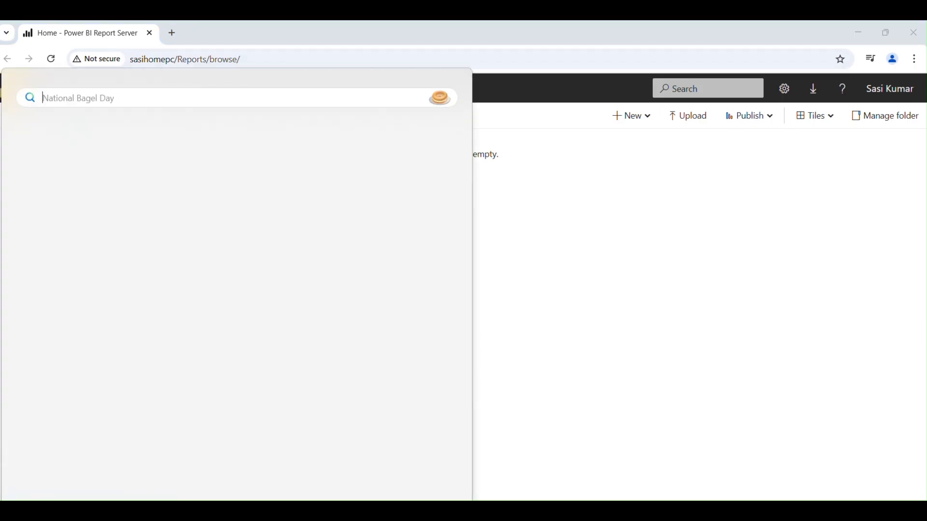
text(sql)
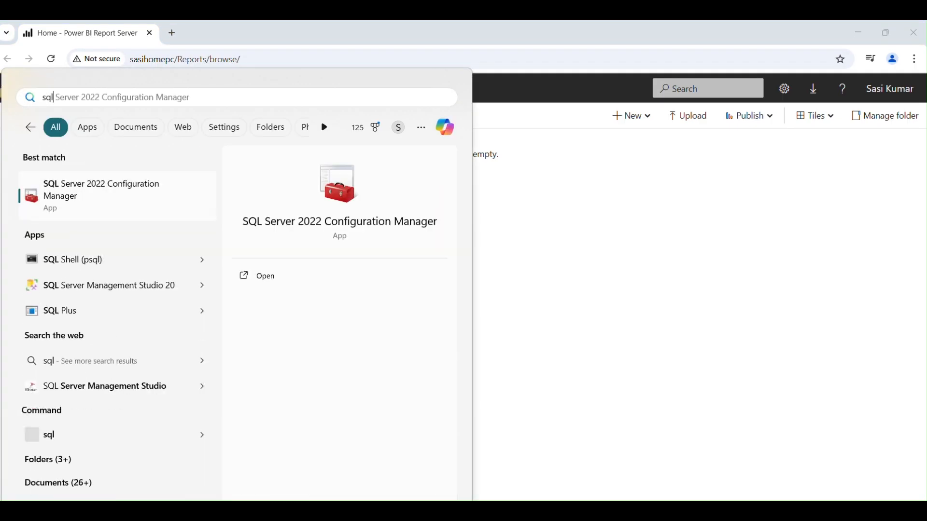
click(160, 294)
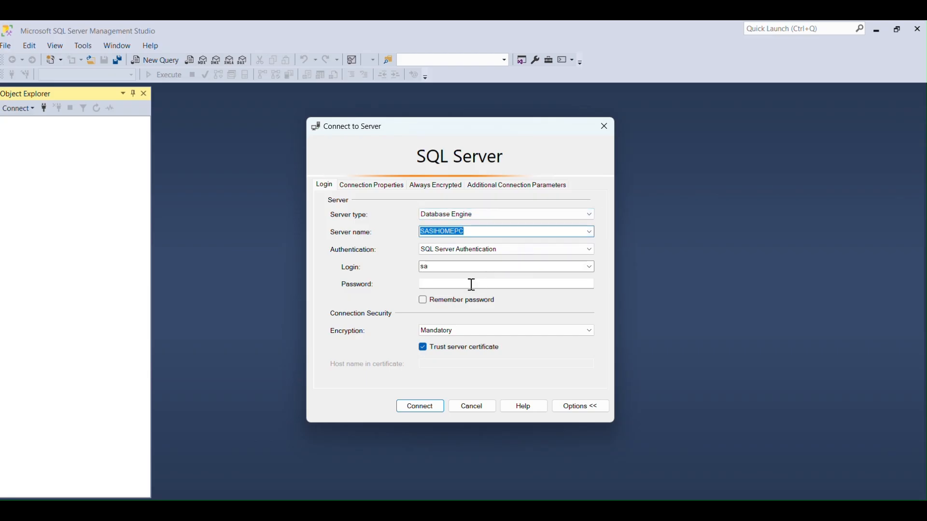
Step: Enter the login password and connect to the SQL Server
click(472, 285)
text(**)
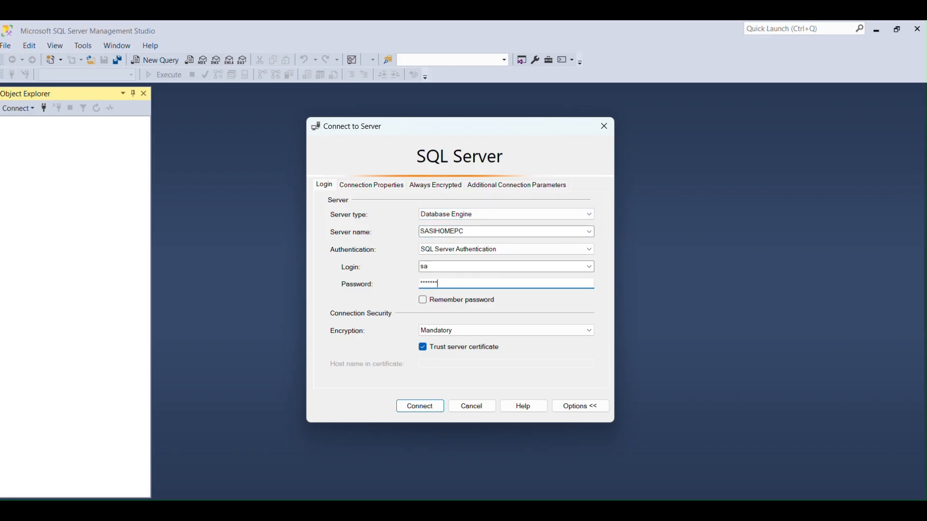
key(Return)
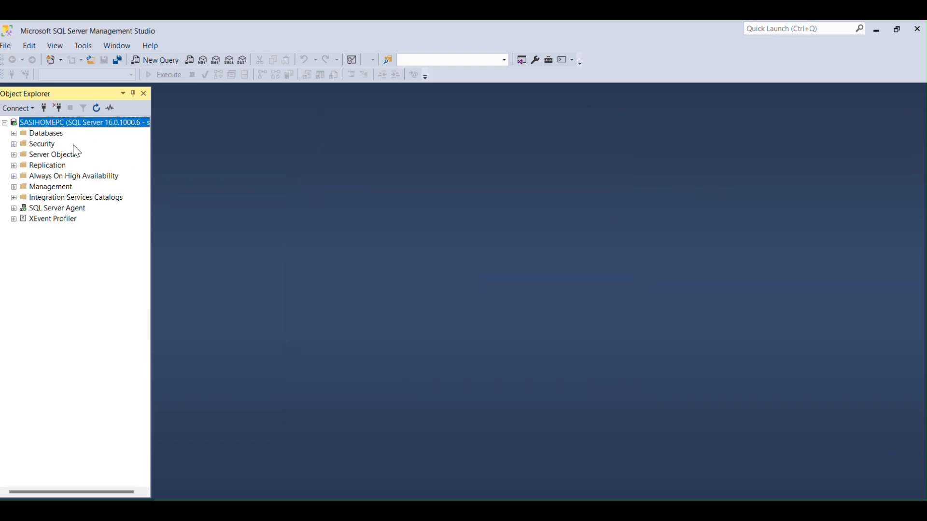
Step: Expand Databases and run the query 'create database learning'
click(13, 134)
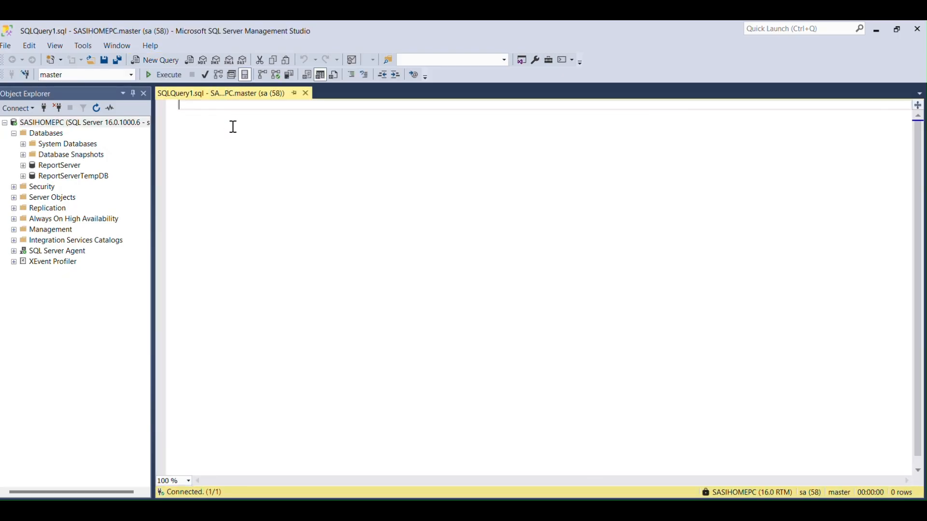
text(create )
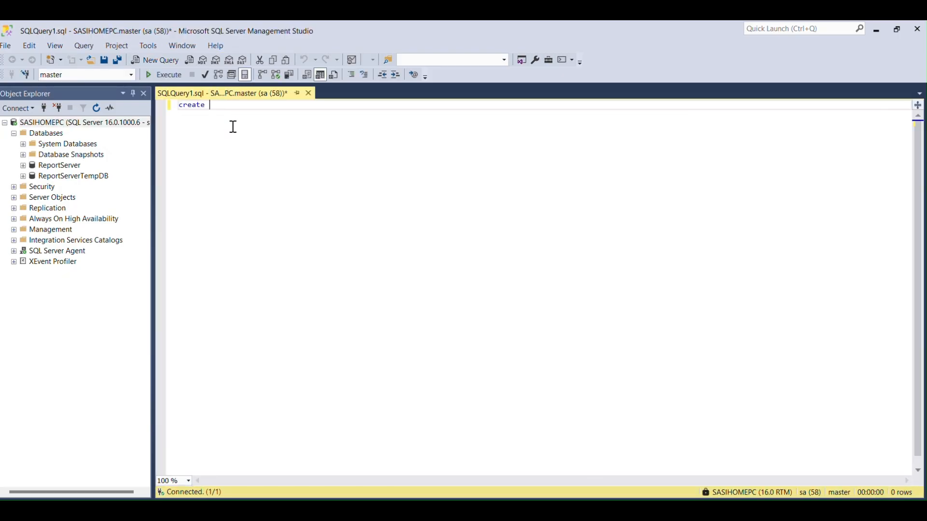
text(database learning)
click(165, 75)
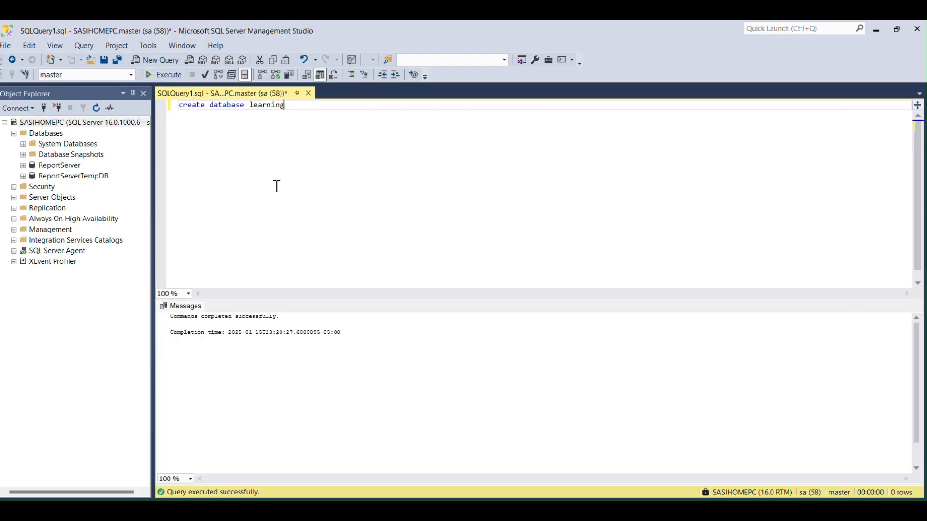
Step: Refresh the Databases folder so the new learning database appears
click(50, 135)
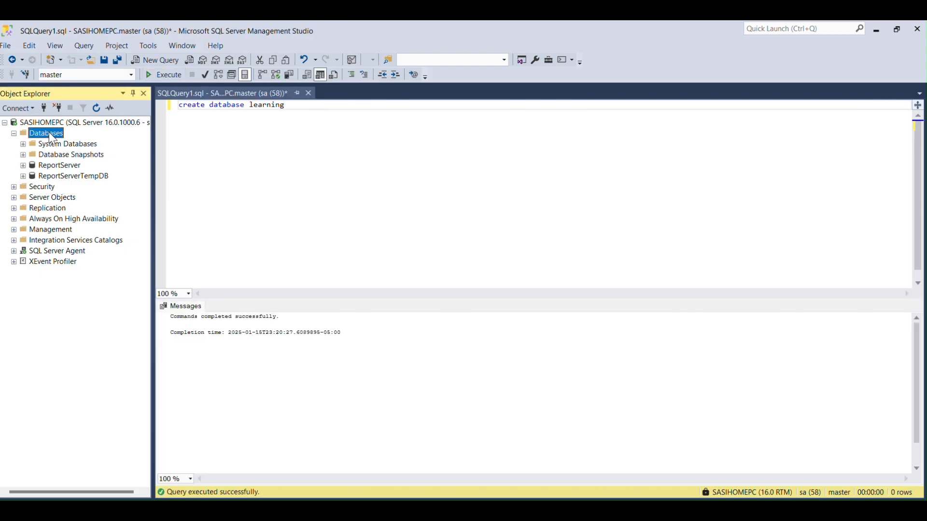
right_click(49, 133)
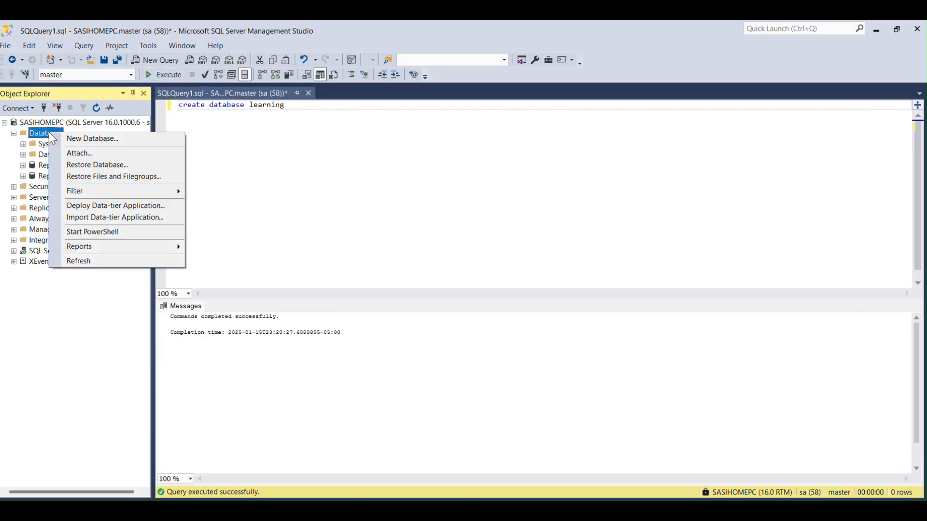
click(107, 261)
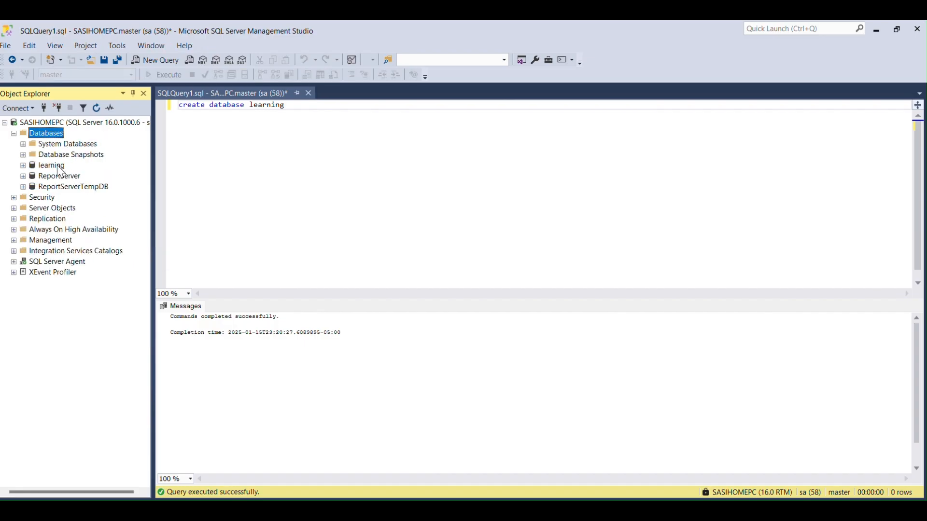
click(58, 165)
click(362, 124)
Step: Replace the query with 'create schema powerbi' and run it
key(ctrl+a)
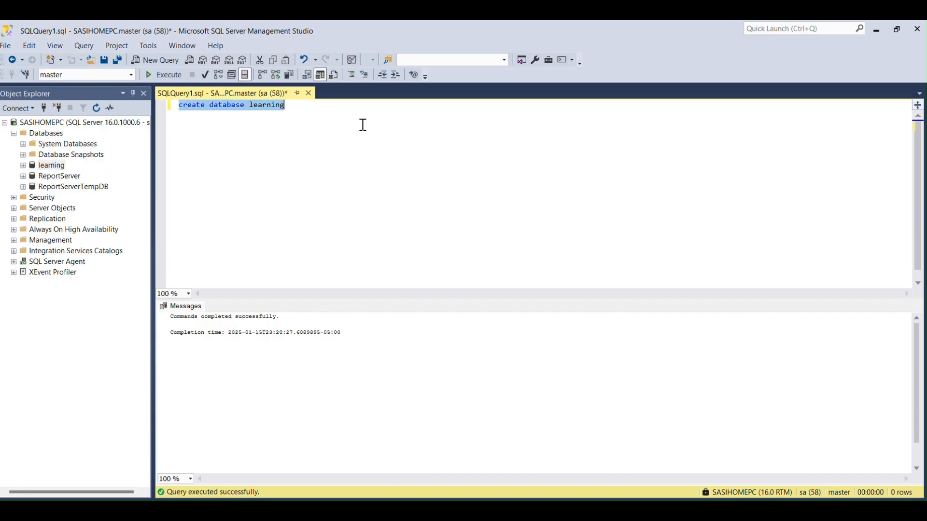
text(create sc)
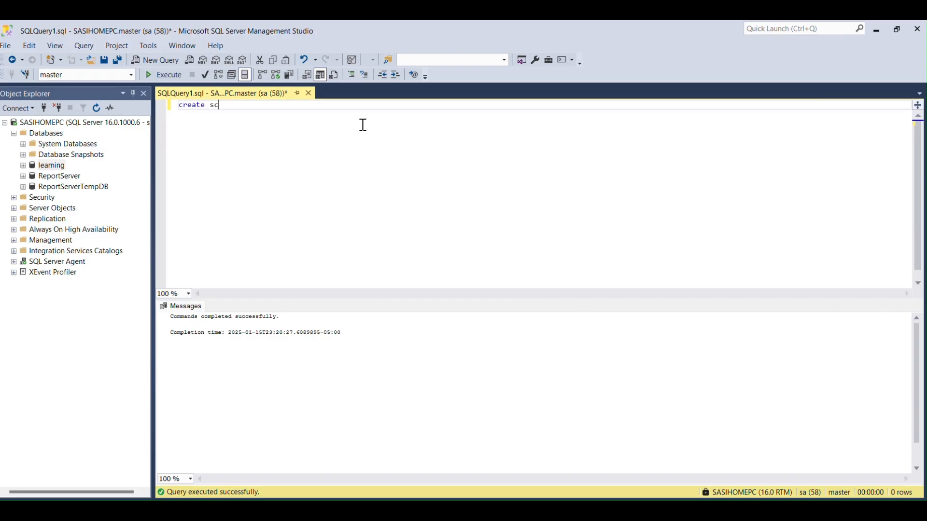
text(hema powerbi)
click(159, 75)
Step: Refresh the learning database and expand its Tables folder
double_click(28, 166)
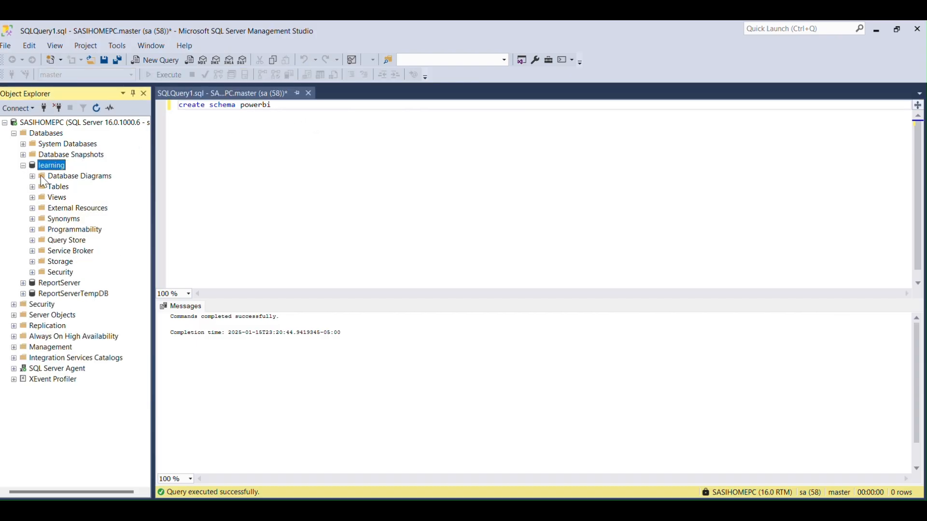
right_click(48, 167)
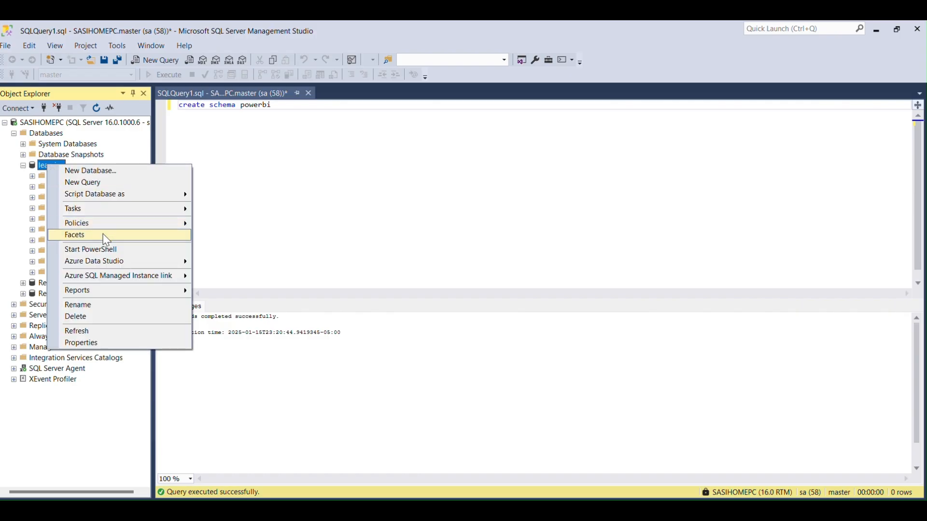
click(100, 331)
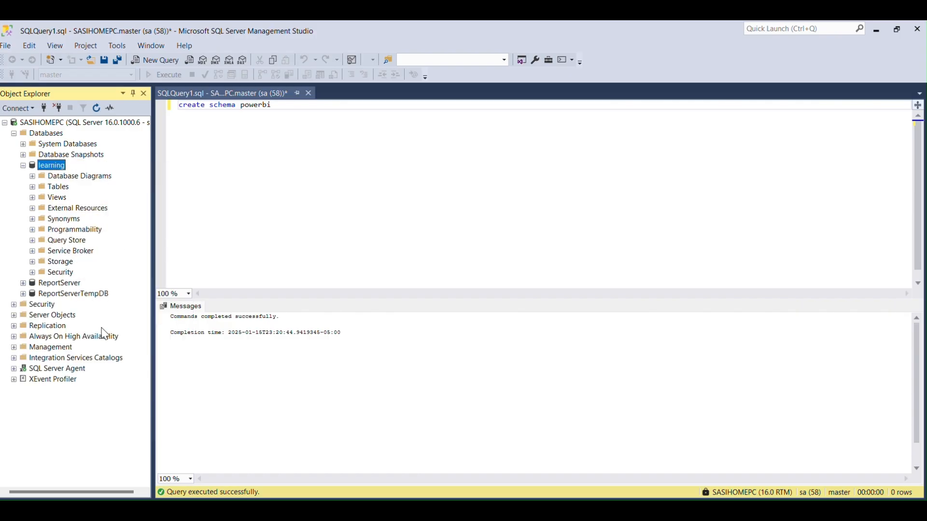
click(32, 187)
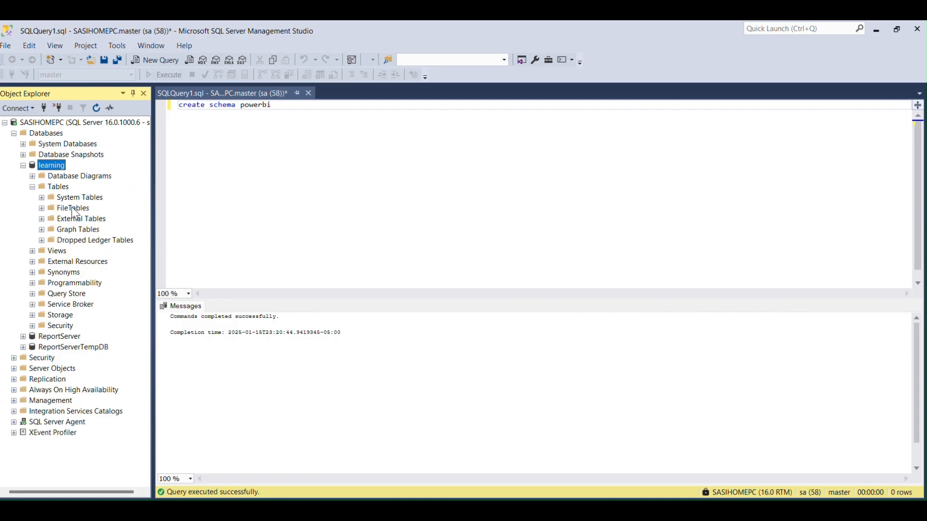
click(255, 160)
Step: Replace the query with a 'create table report_data' statement
text(a)
key(ctrl+a)
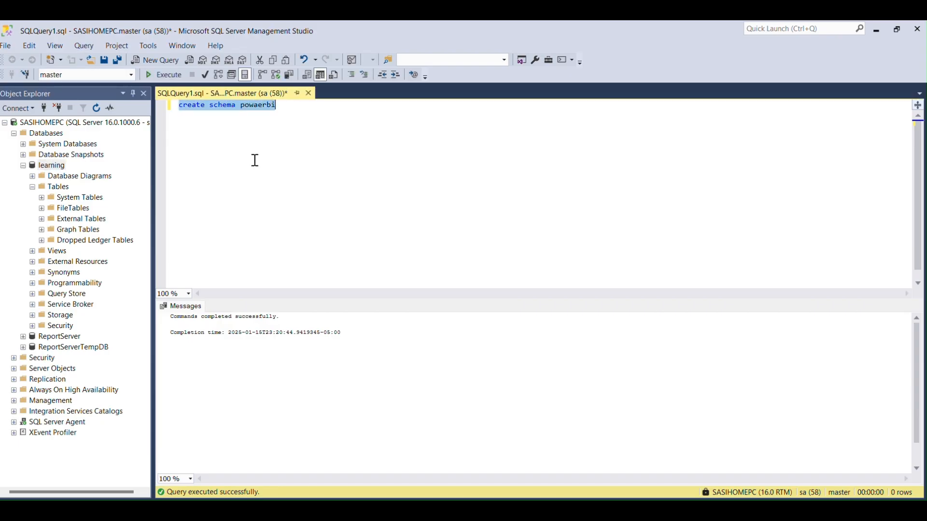
text(create table)
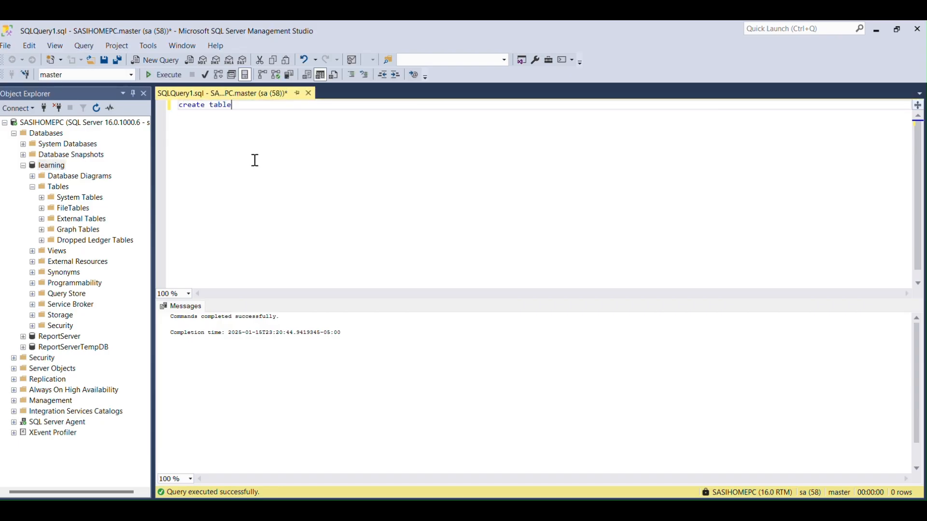
text(ort_ta)
key(BackSpace)
key(BackSpace)
text(data)
key(Return)
Step: Add the column list: id number, desc varchar(30), cityname varchar(60)
text(()
key(Return)
text(id number,)
key(Return)
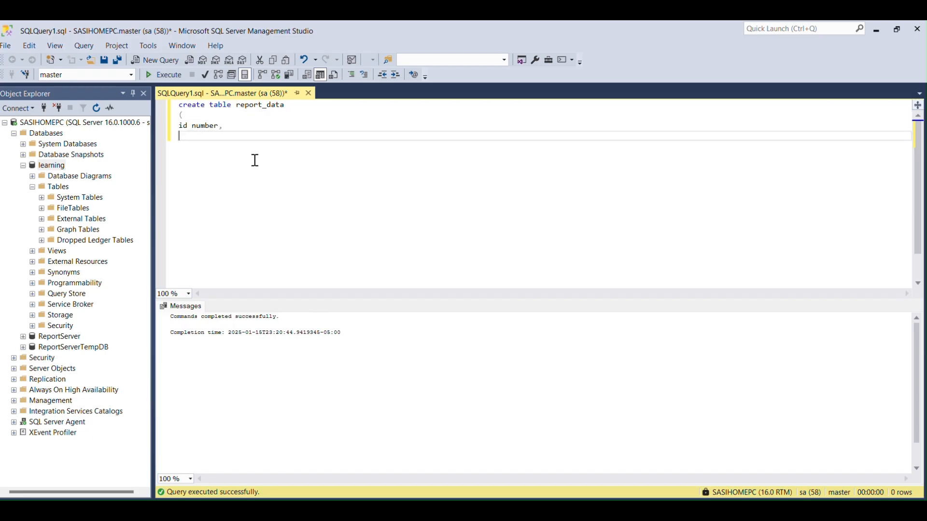
text(desc varchar(30))
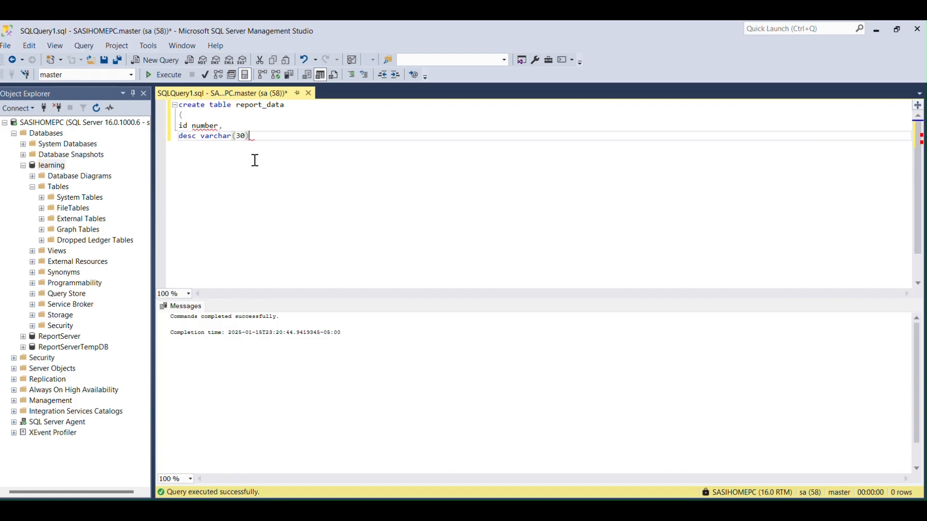
text(,)
key(Return)
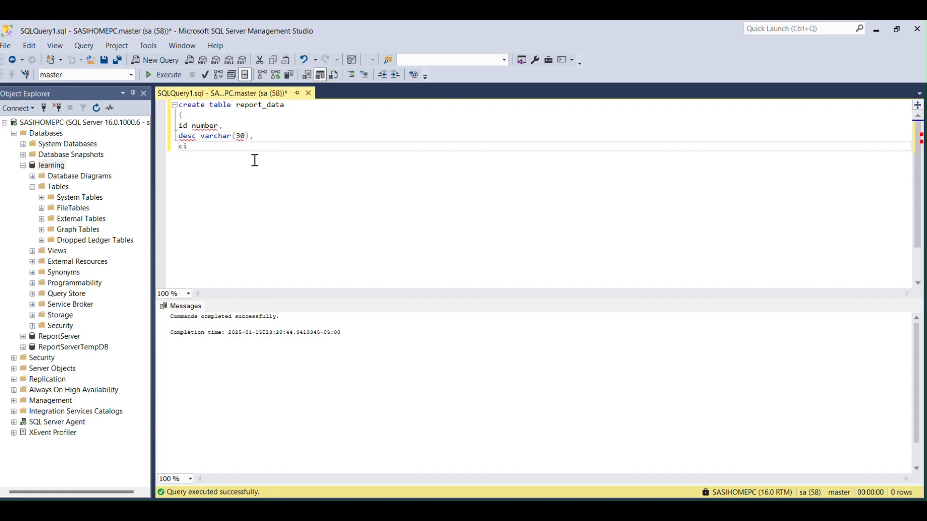
text(cityname varchar2)
key(BackSpace)
text((60) );)
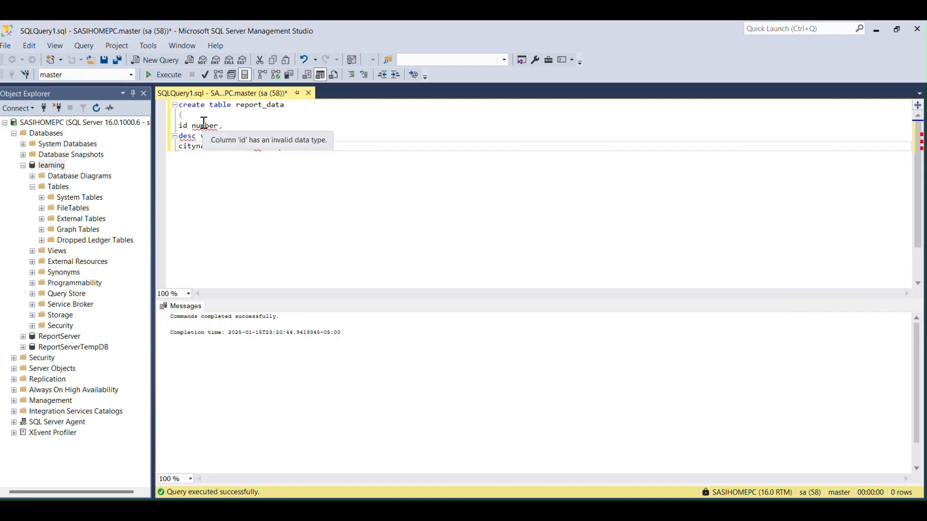
Step: Change the id column type to int and execute the create table statement
triple_click(204, 122)
text(int)
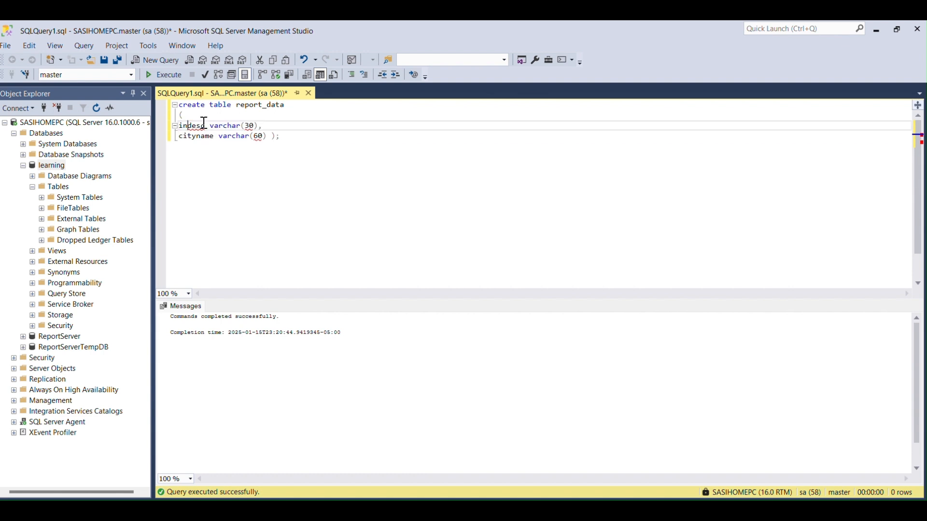
key(BackSpace)
key(BackSpace)
key(BackSpace)
text(id int)
key(Return)
text(,)
key(Right)
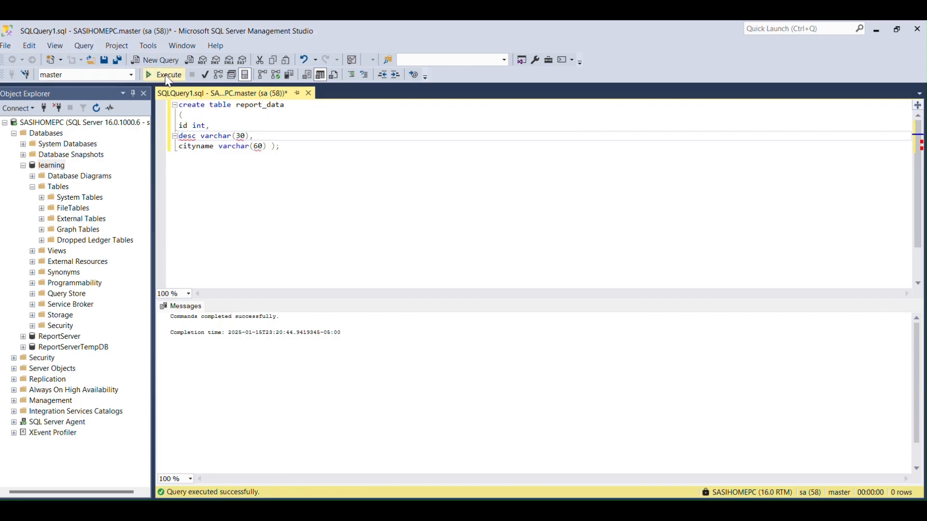
click(167, 77)
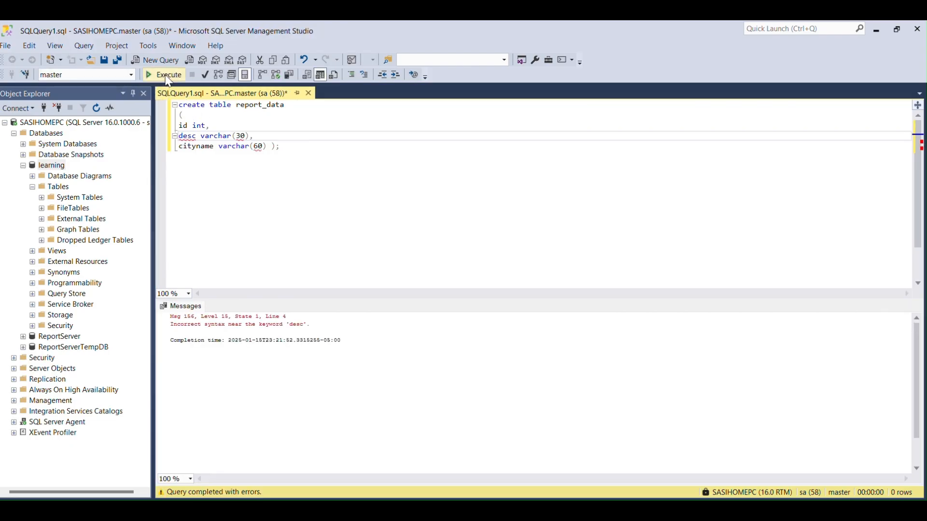
Step: Rename the reserved column desc to descrip and rerun the statement
double_click(193, 138)
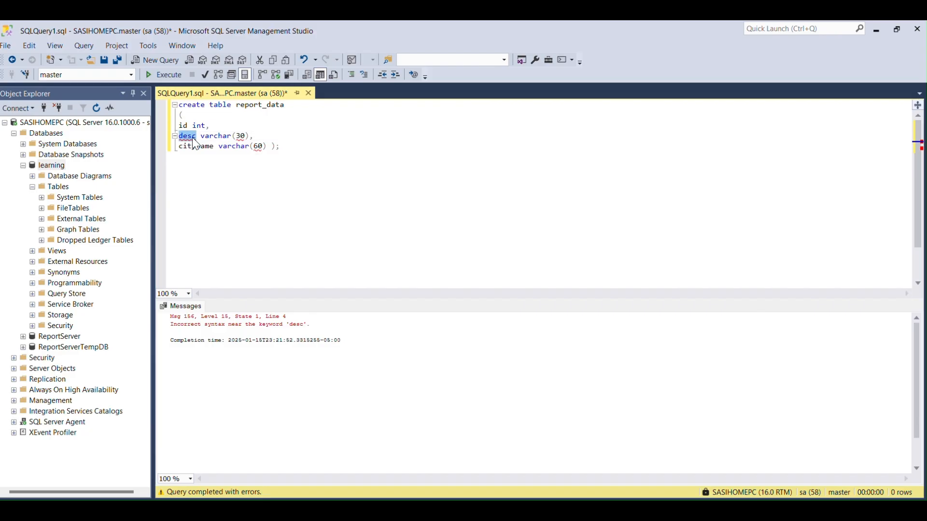
text(descrip)
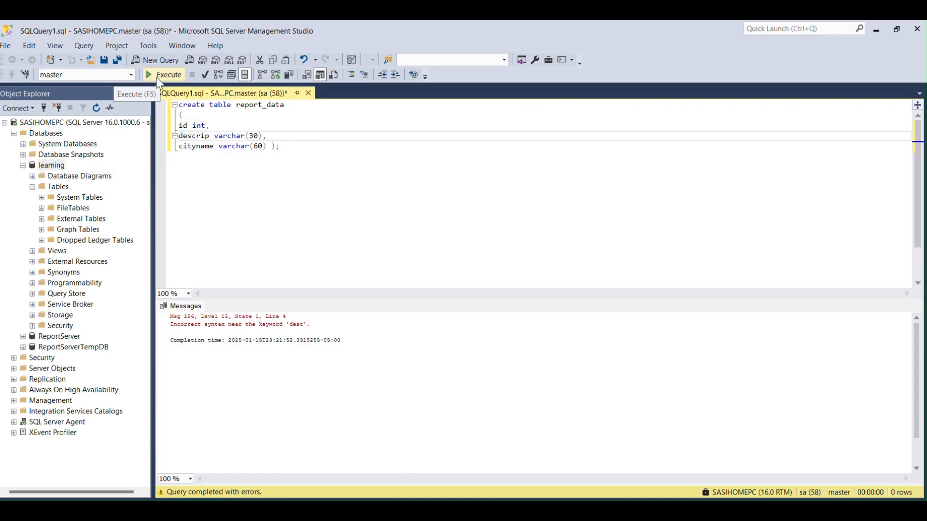
click(159, 82)
click(361, 215)
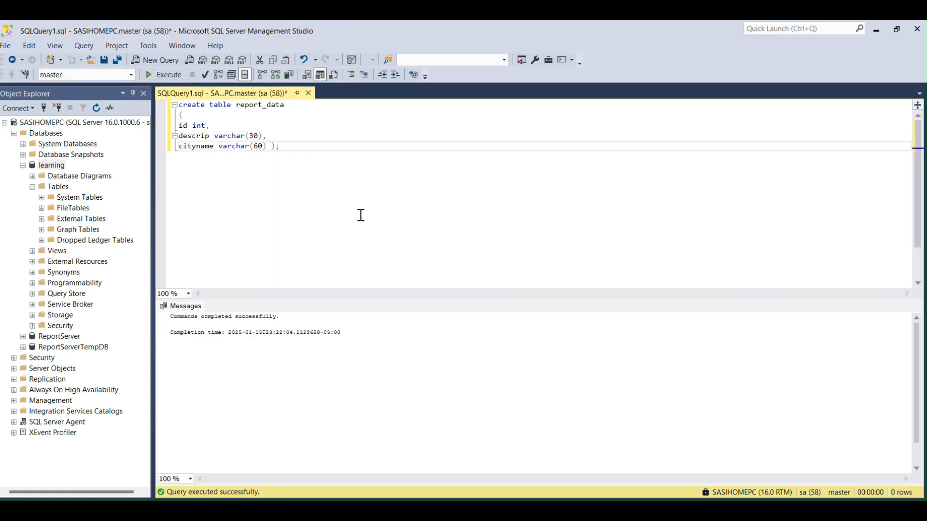
right_click(66, 187)
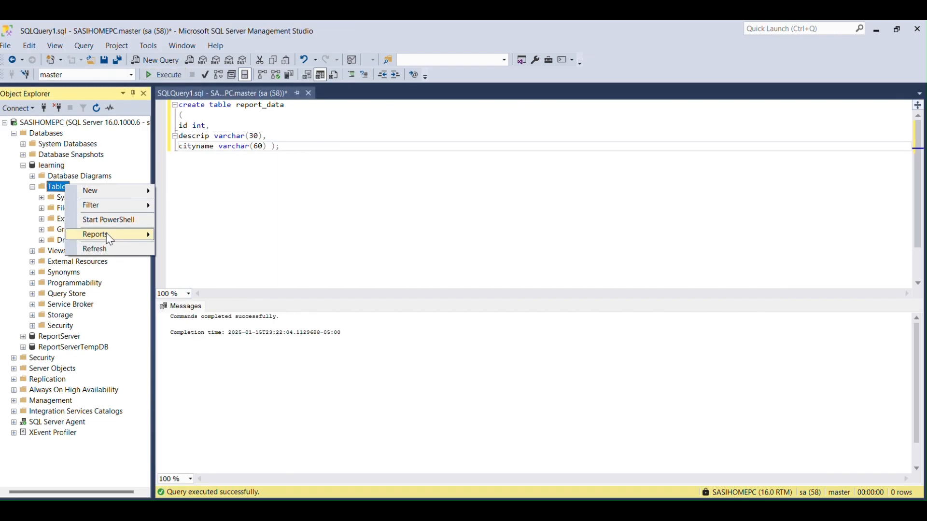
Step: Refresh the Tables folder and run 'use learning' to switch databases
click(103, 249)
click(294, 165)
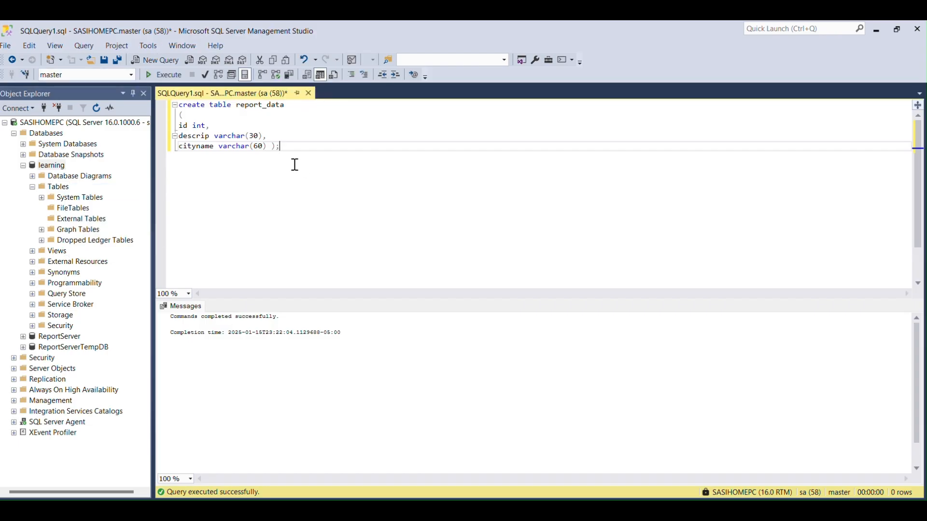
key(ctrl+a)
text(us)
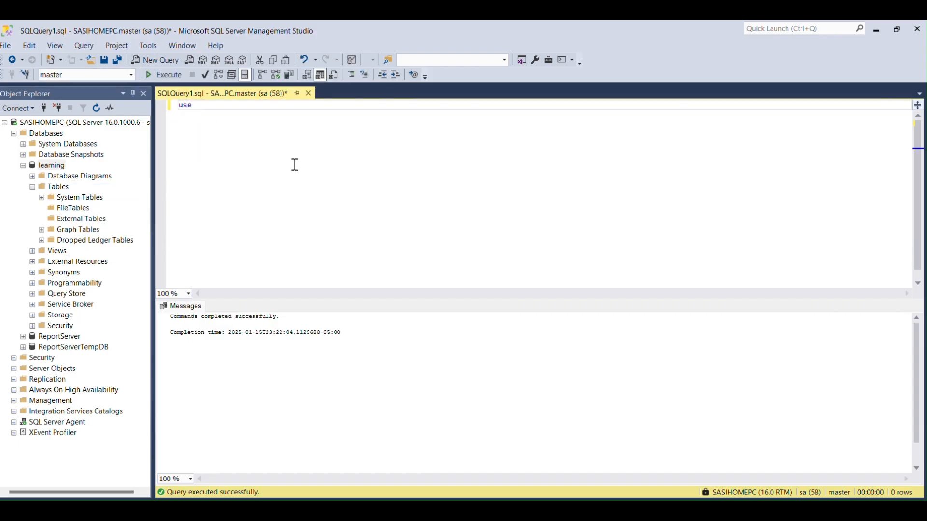
text(e learning)
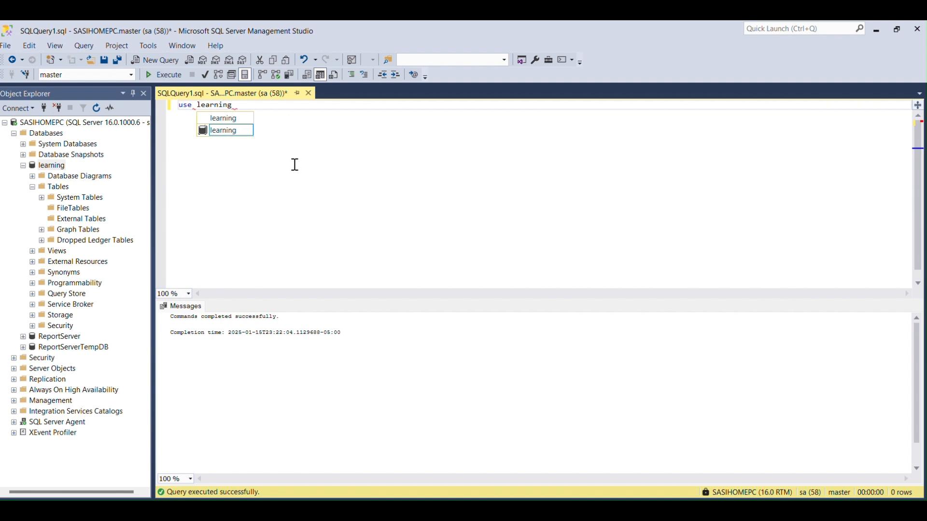
key(Escape)
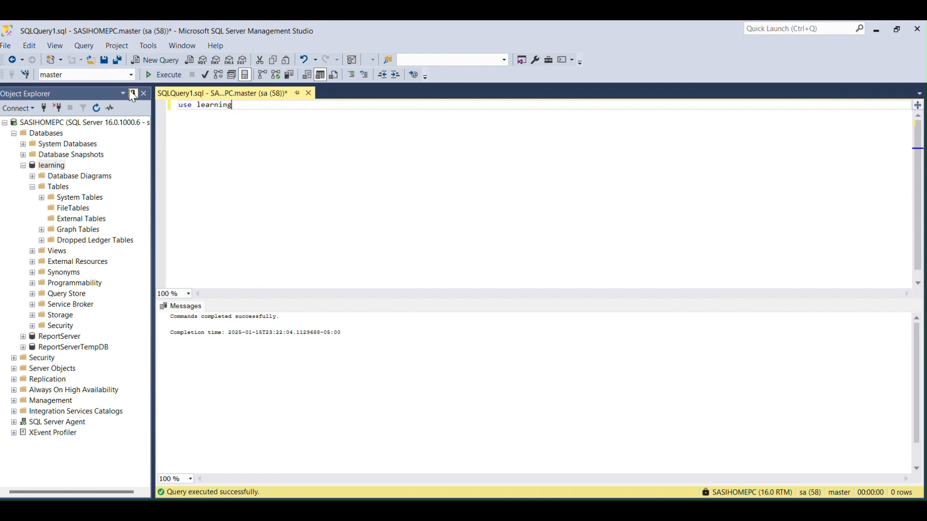
click(159, 75)
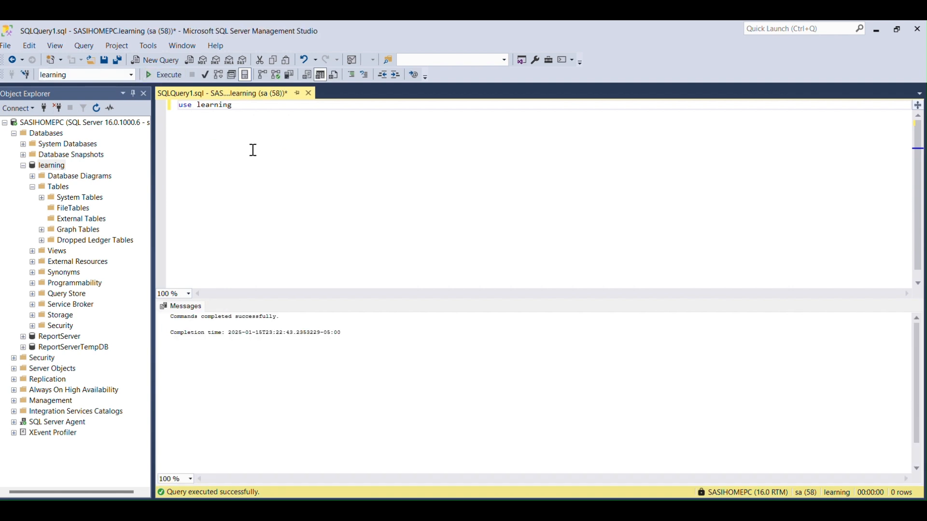
Step: Replace the query with a 'create table rep_data' statement and opening parenthesis
key(ctrl+a)
text(cerate)
key(BackSpace)
key(BackSpace)
key(BackSpace)
text(eate table repor)
key(BackSpace)
key(BackSpace)
text(_data)
key(Return)
text(()
key(Return)
Step: Add the id number, descrip varchar(30) and cityname columns and close the statement
text(id numeber,)
key(Return)
text(descrip va)
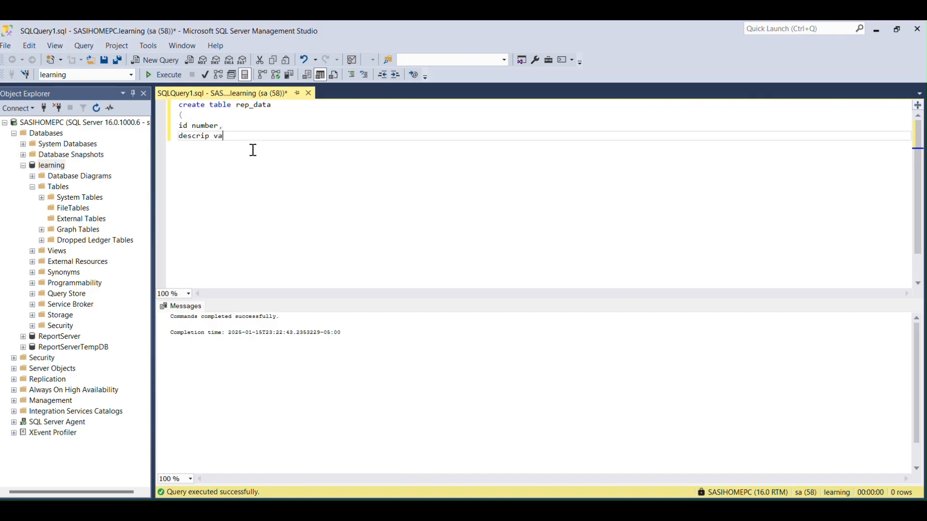
text(rchar(30),)
key(Return)
text(city)
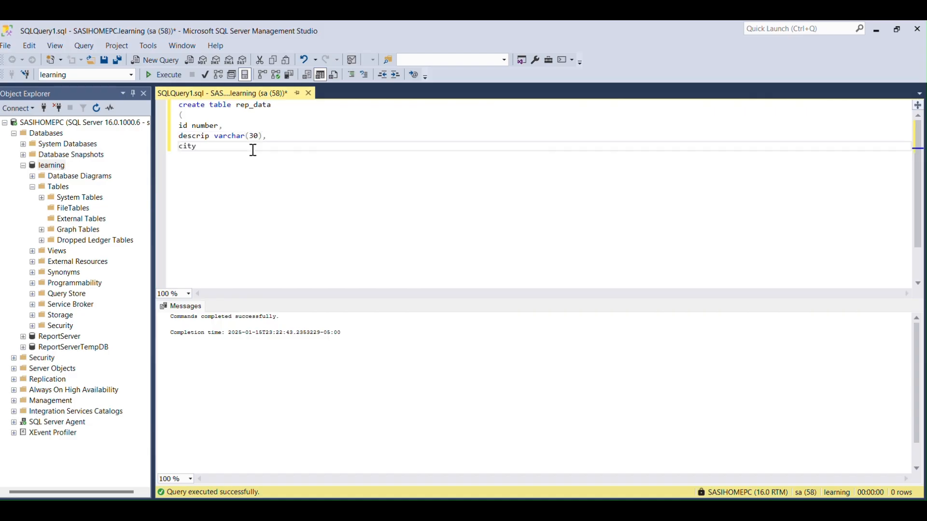
text(name varchar2(50))
key(Return)
text();)
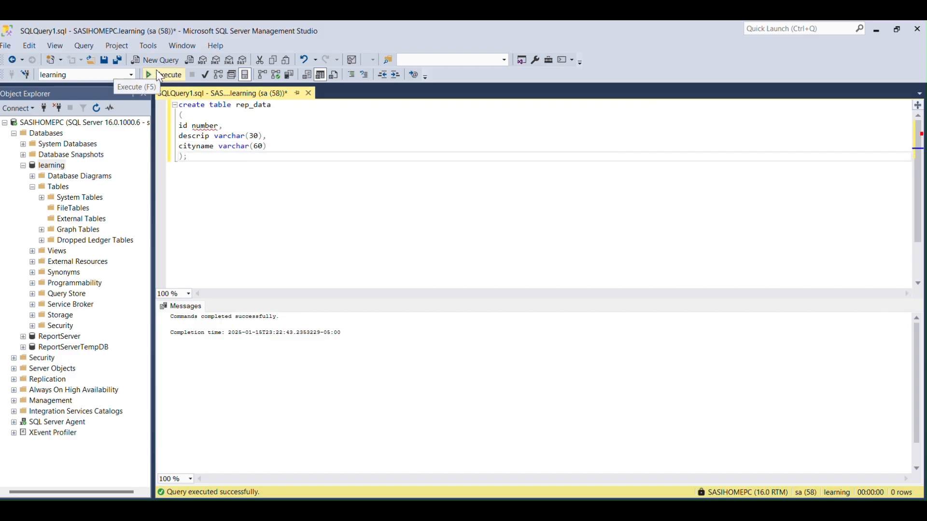
Step: Review the first line of the rep_data script and select the whole script
click(323, 109)
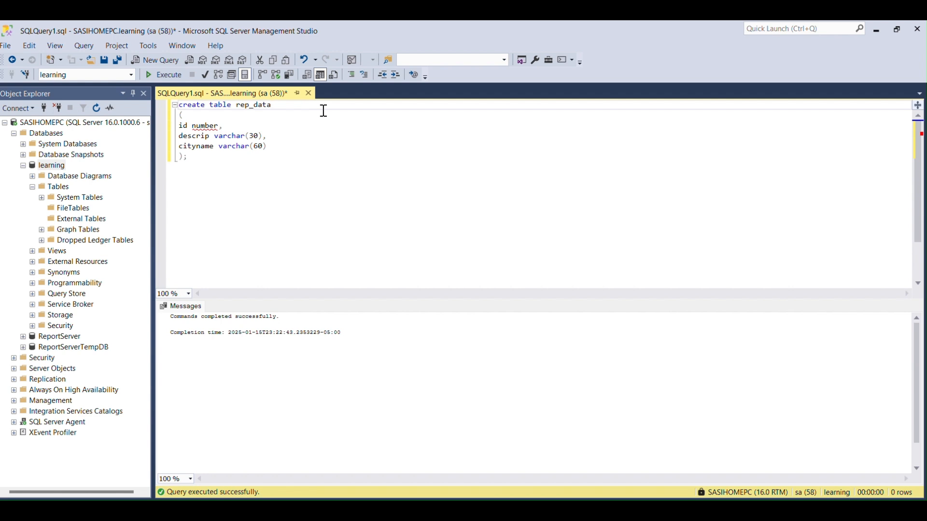
key(ctrl+shift+Left)
key(ctrl+Left)
key(ctrl+Right)
key(ctrl+a)
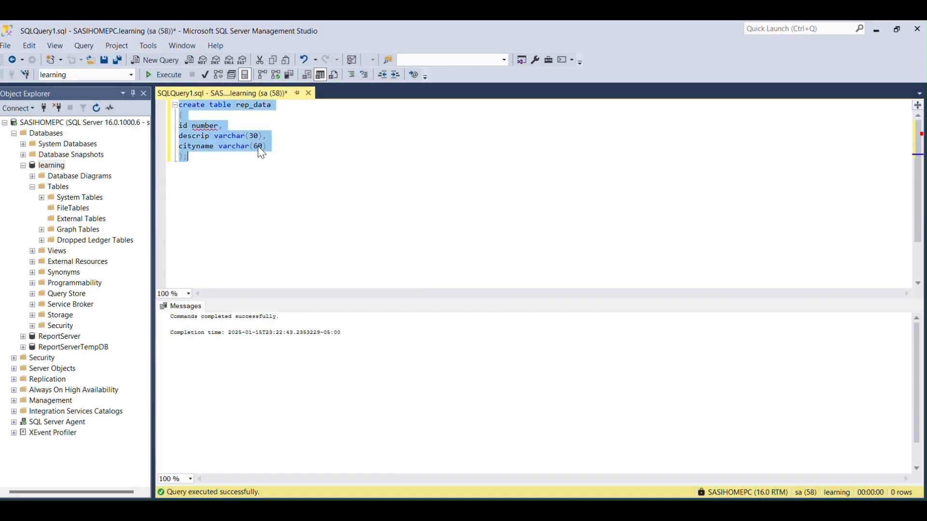
Step: Create the powerbi schema with a CREATE SCHEMA powerbi statement
text(create sch)
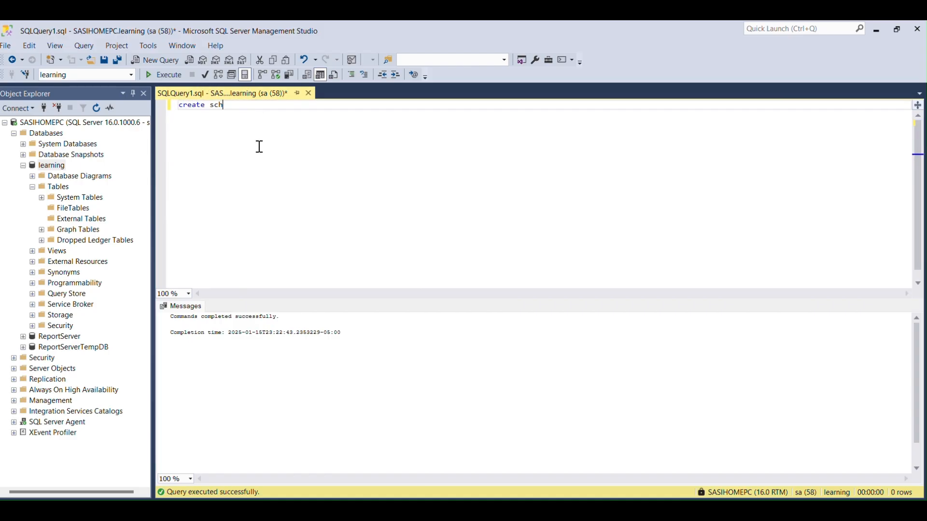
text(ema powerbi)
key(BackSpace)
click(164, 75)
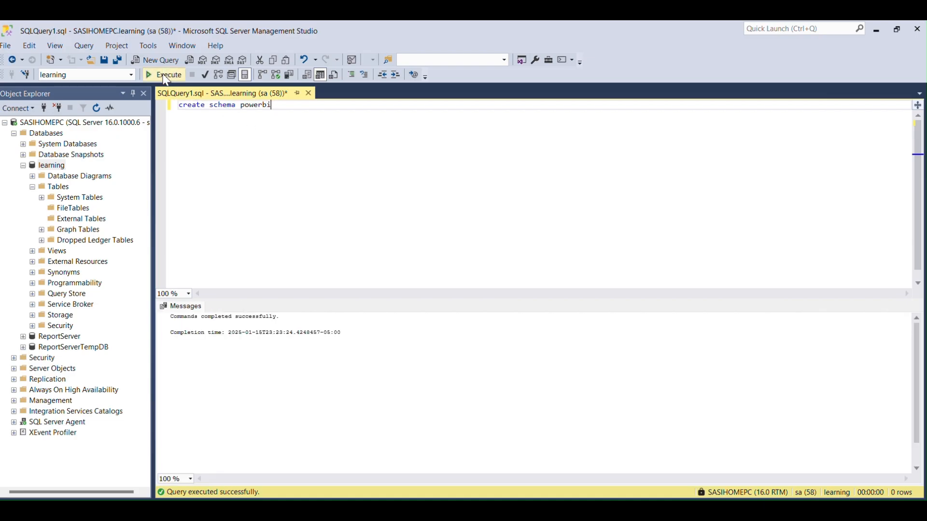
Step: Restore the table script, rename it powerbi.rep_data with an int id column, and run it
key(ctrl+z)
click(287, 143)
key(Up)
key(Up)
key(Up)
key(Up)
key(Left)
key(Left)
key(Left)
key(Left)
key(Left)
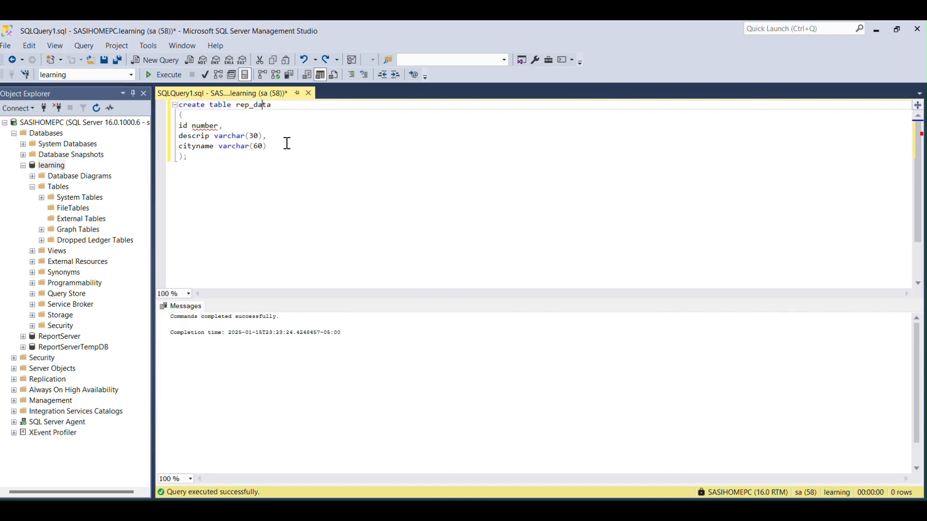
key(Left)
key(Left)
key(Left)
text(powerbi.)
double_click(205, 126)
text(int)
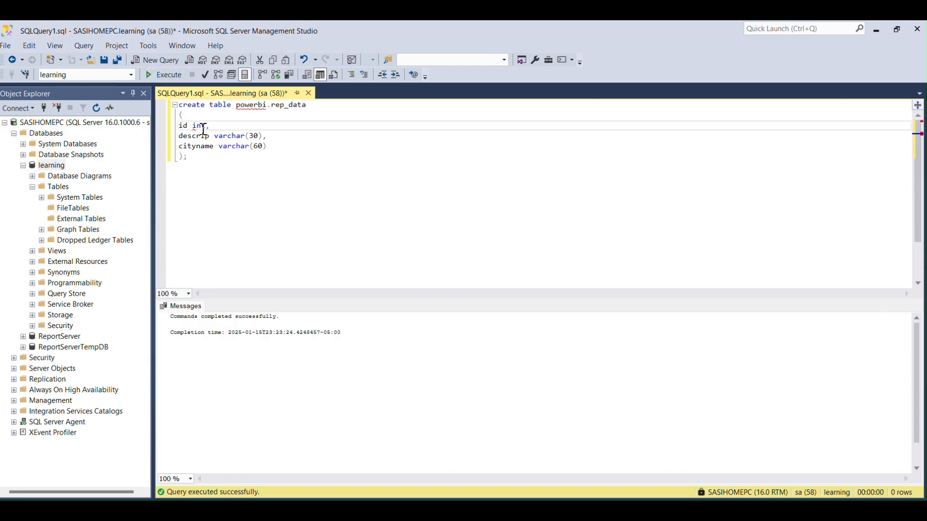
click(169, 76)
Step: Refresh the learning database so powerbi.rep_data shows under Tables, then begin a new query line
click(273, 199)
click(60, 166)
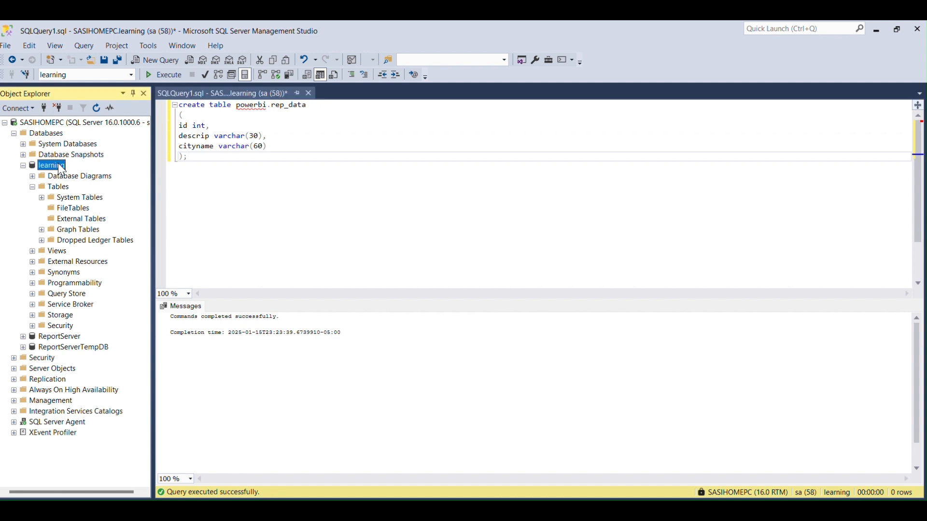
right_click(60, 167)
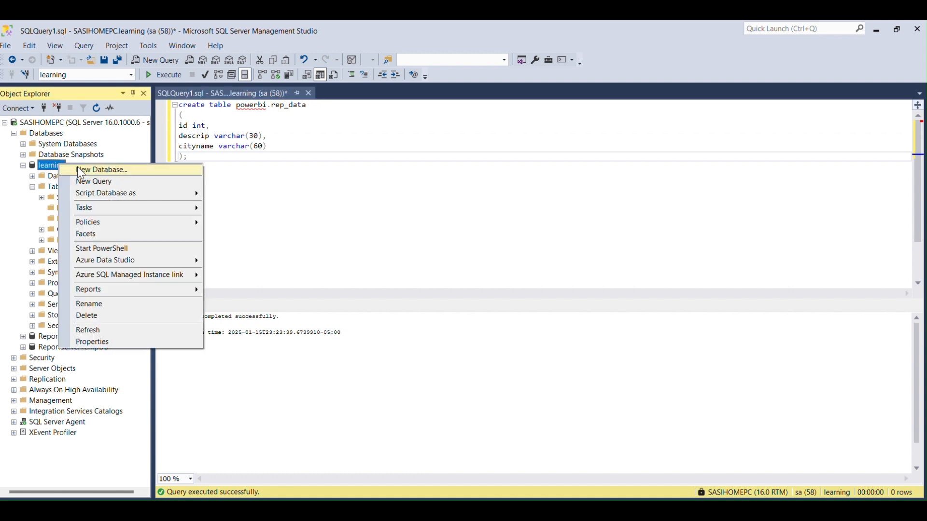
click(119, 326)
click(33, 187)
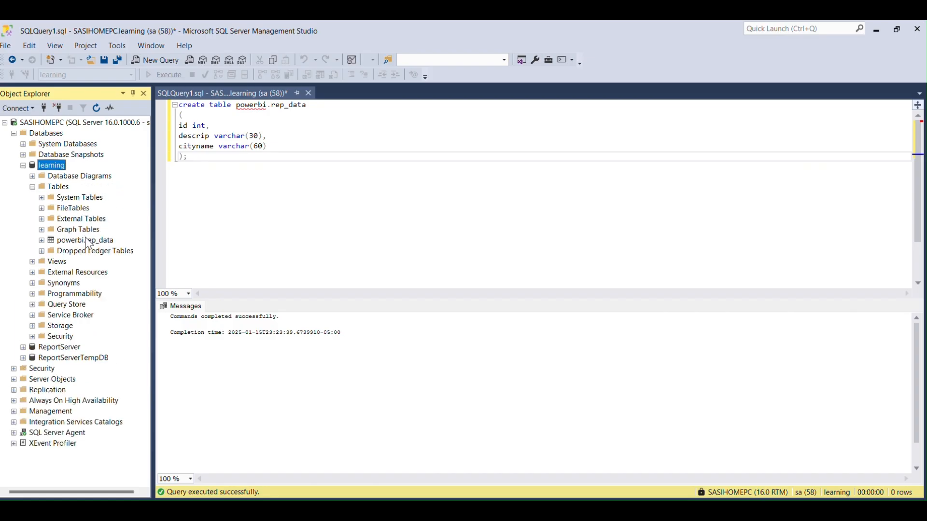
click(87, 240)
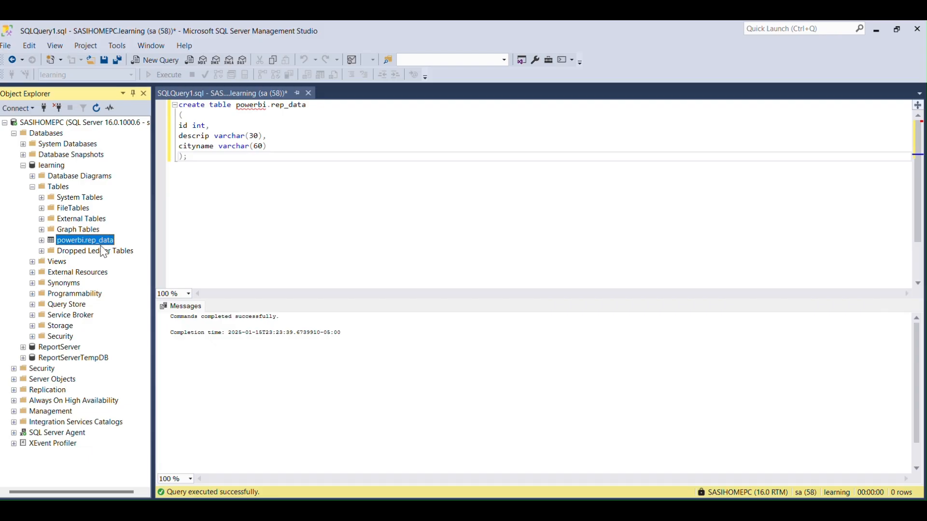
click(288, 223)
key(Return)
key(Return)
Step: Insert the row (1, 'test', 'chennai') into powerbi.rep_data
text(insert)
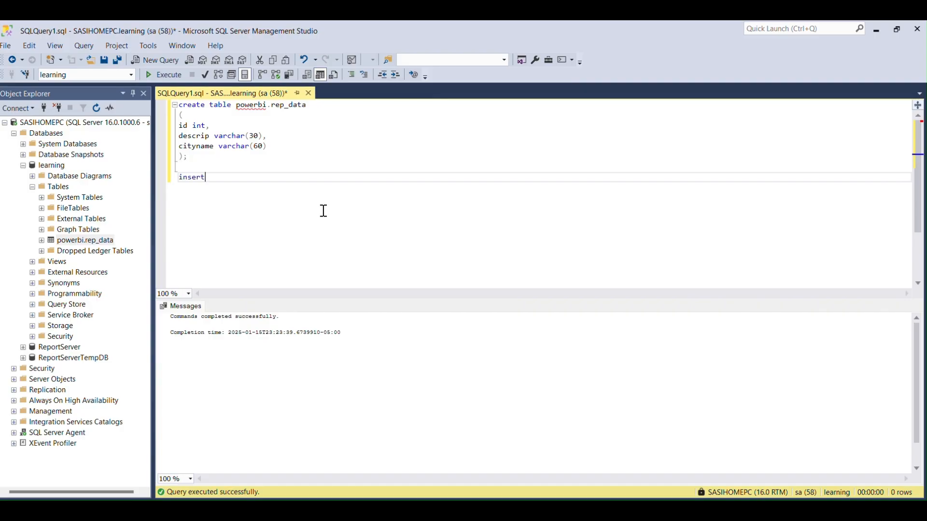
text( into poweri)
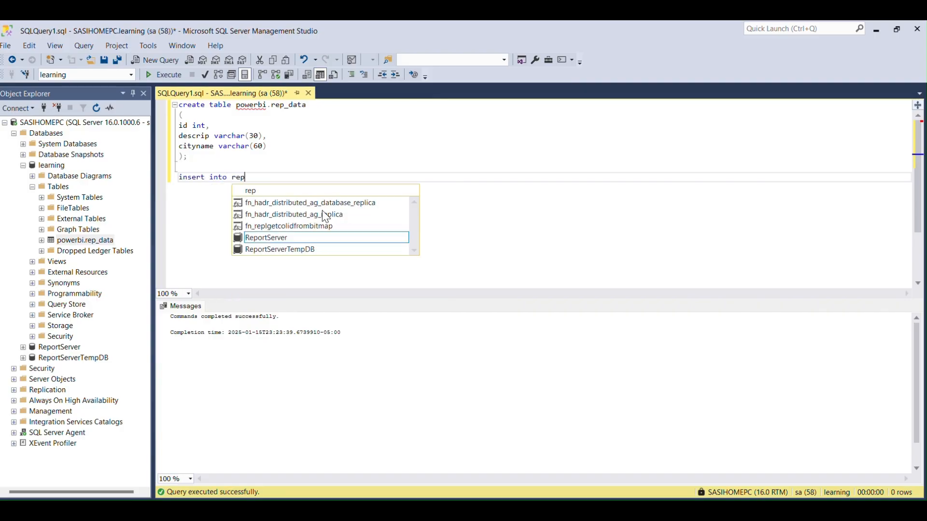
key(BackSpace)
text(b)
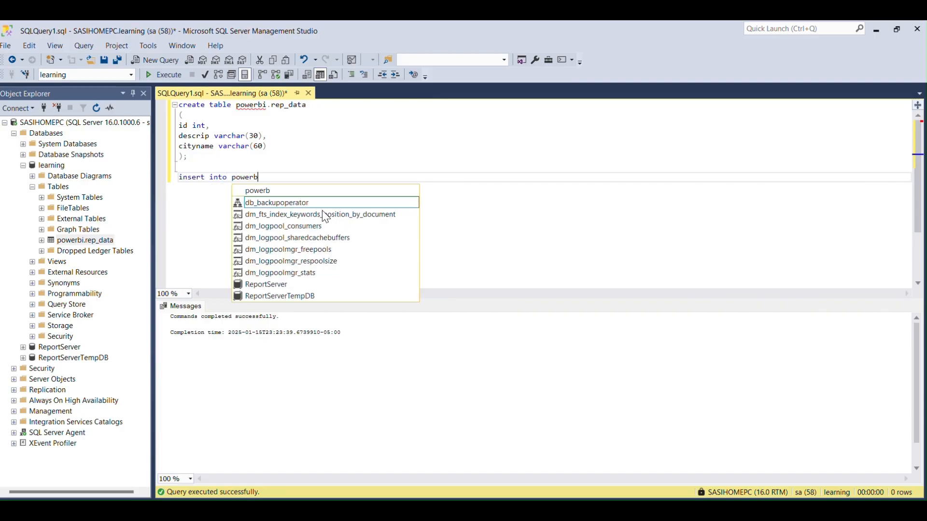
text(i.rep_data)
key(Return)
text(values(1,'test',')
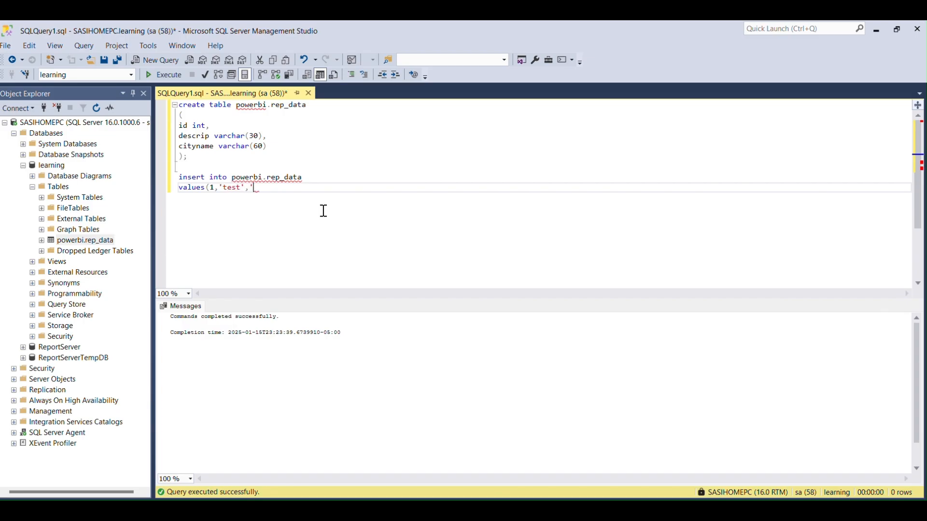
text(chennai');)
key(shift+Up)
key(shift+Home)
click(165, 79)
Step: Edit the values line to (2, 'test 2', 'mumbai')
key(Up)
key(Down)
key(Down)
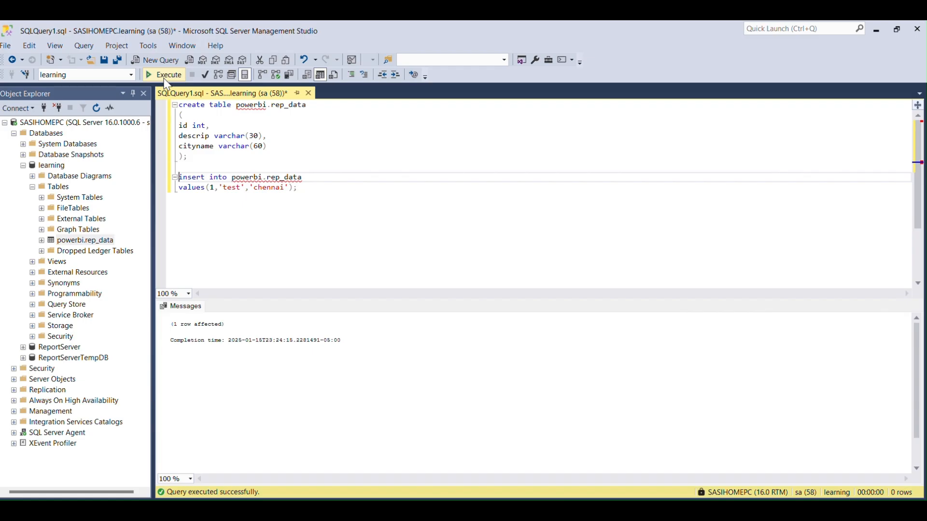
key(Right)
text(=2)
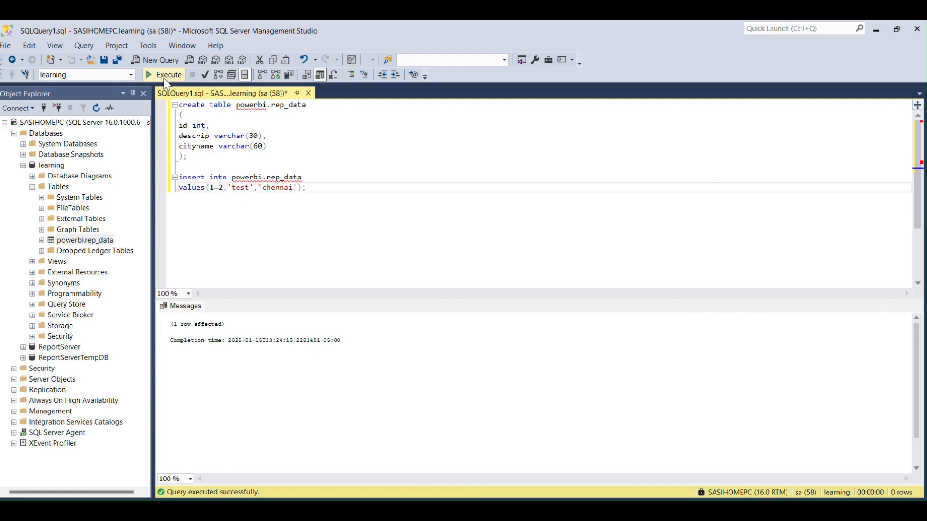
key(Left)
key(Left)
key(Left)
key(Right)
text(===)
key(BackSpace)
key(BackSpace)
key(BackSpace)
key(BackSpace)
key(BackSpace)
key(BackSpace)
text(2)
key(Right)
key(Right)
key(Right)
key(Right)
key(Right)
key(Right)
key(Right)
key(BackSpace)
key(BackSpace)
key(BackSpace)
key(BackSpace)
text(test 2)
key(Return)
text(.)
text(h)
key(Left)
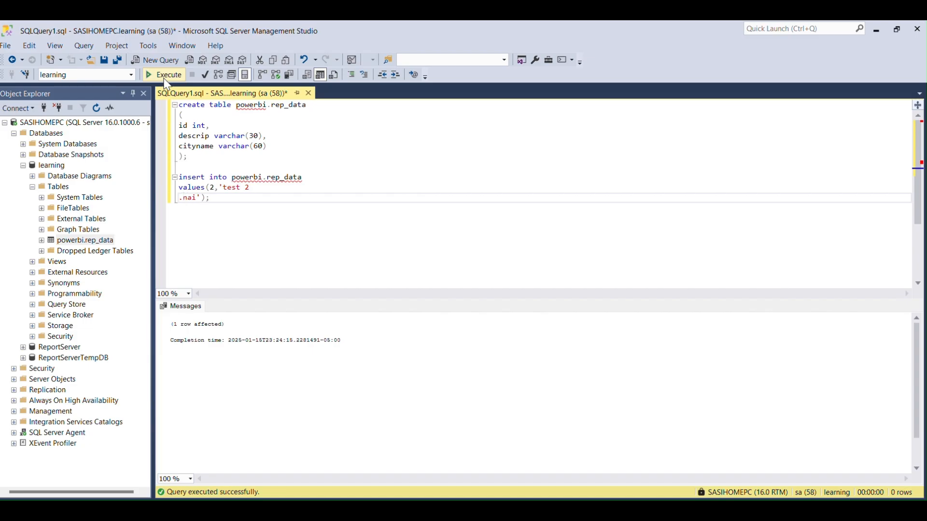
key(Delete)
key(Delete)
key(BackSpace)
key(BackSpace)
text(',)
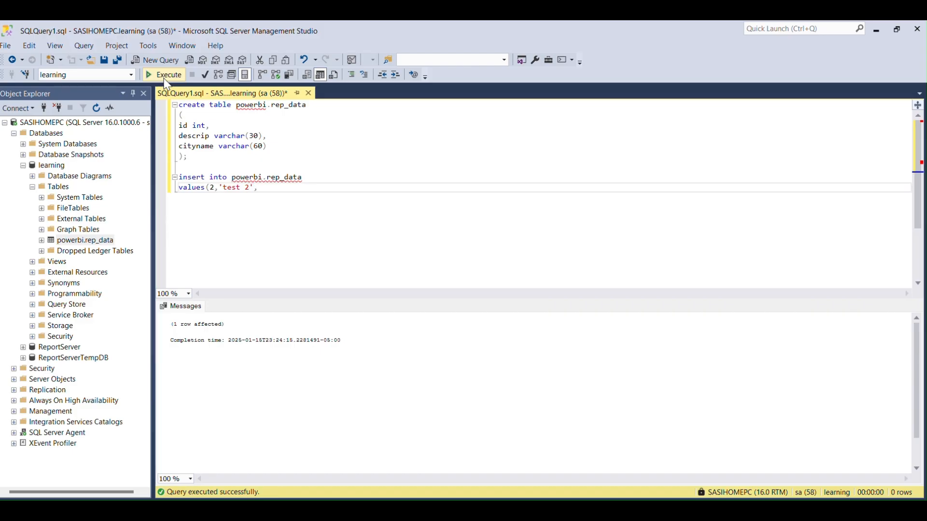
text('mumbai');)
Step: Run the second insert statement, then select all the query text
key(shift+Up)
key(shift+Up)
key(shift+Down)
click(155, 75)
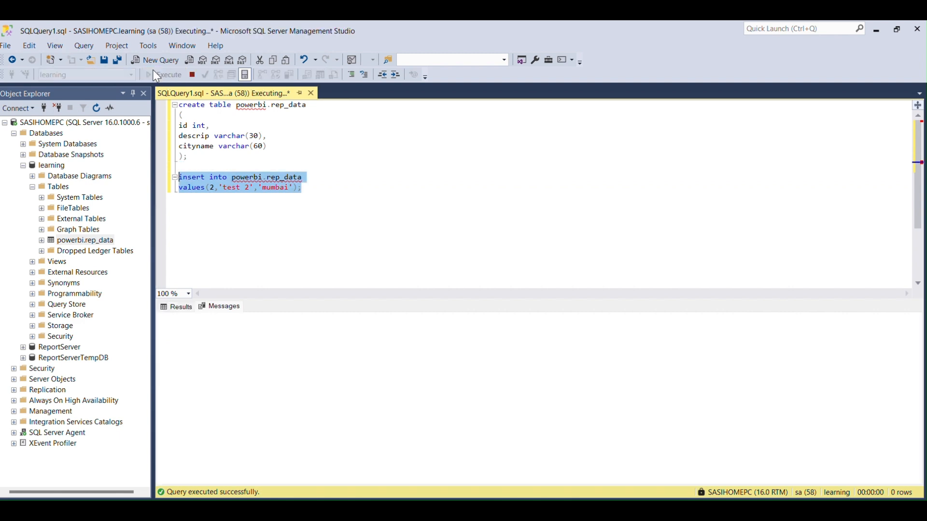
key(ctrl+a)
Step: Run SELECT * FROM powerbi.rep_data; to list both inserted rows
text(select * from )
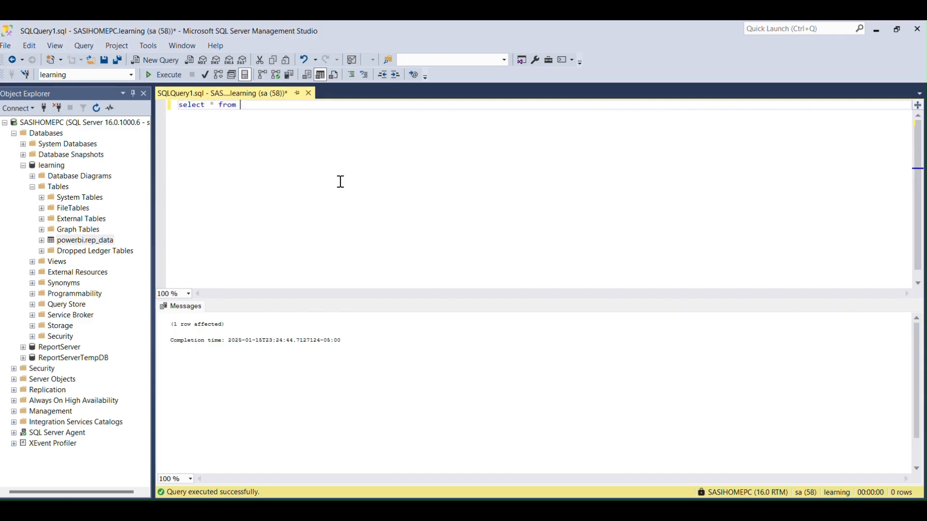
text(powerbi.rep_data;)
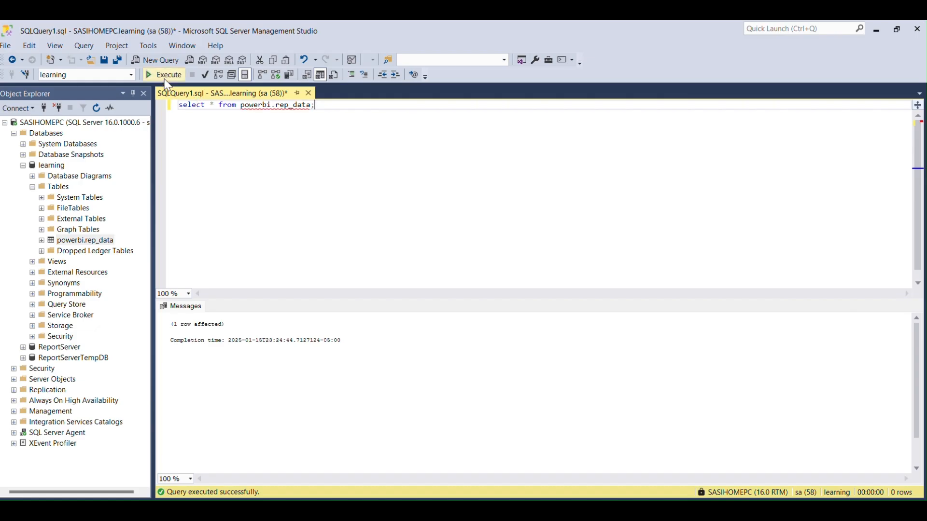
click(164, 77)
click(302, 194)
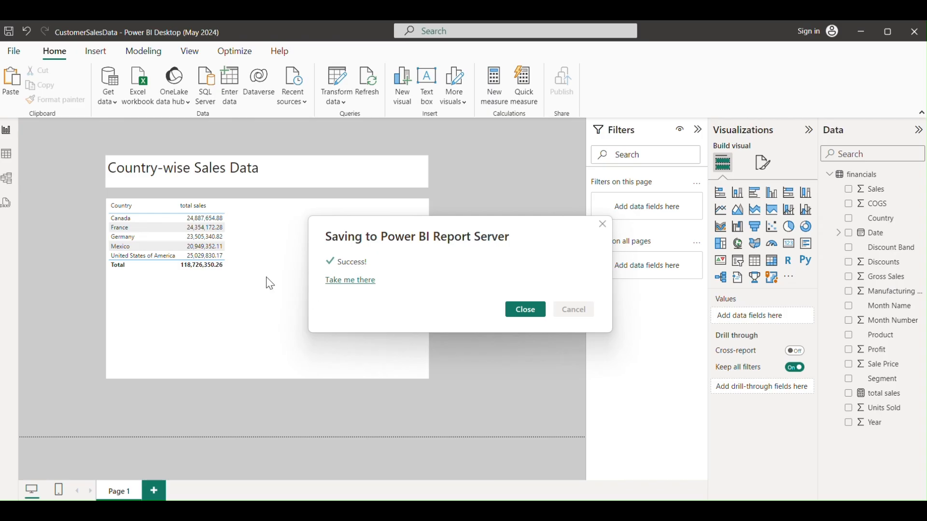
Step: Dismiss the save message and close Power BI Desktop without saving
click(512, 309)
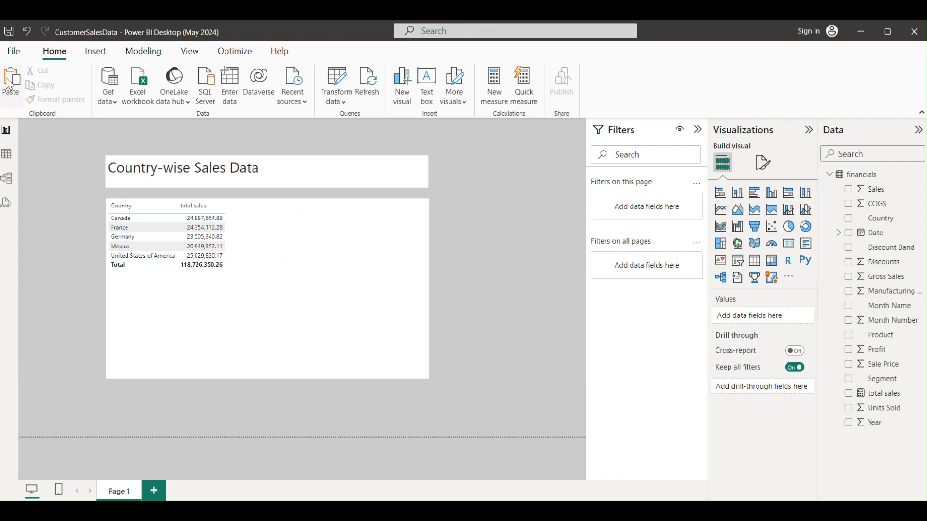
click(14, 51)
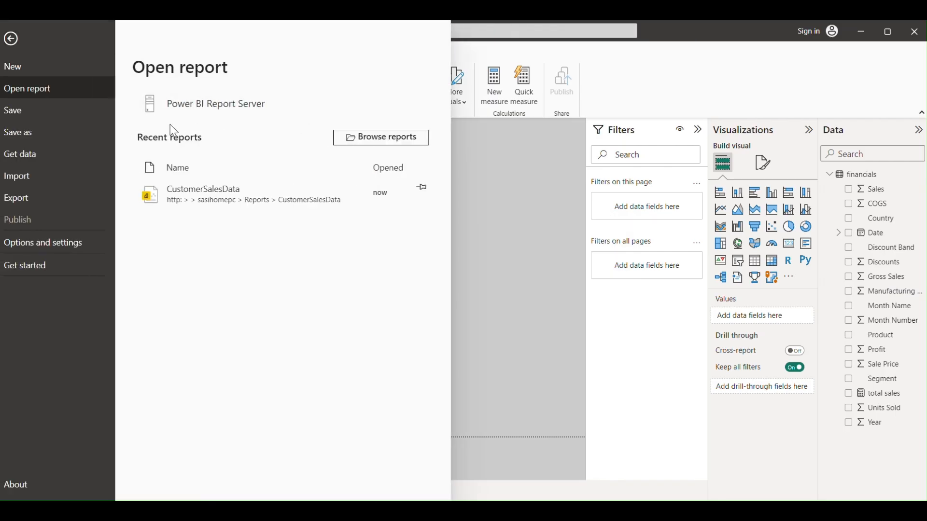
key(Escape)
click(910, 35)
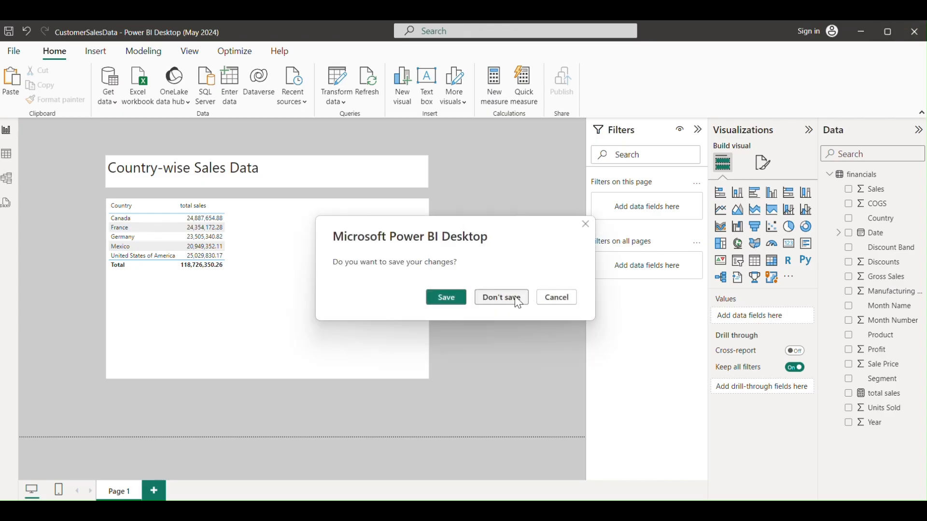
click(516, 296)
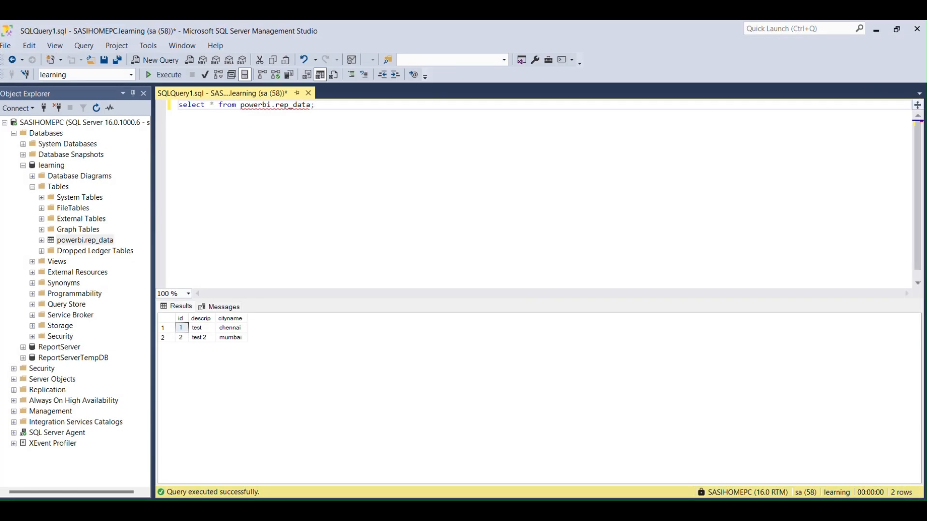
Step: Relaunch Power BI Desktop and start a blank report
click(266, 512)
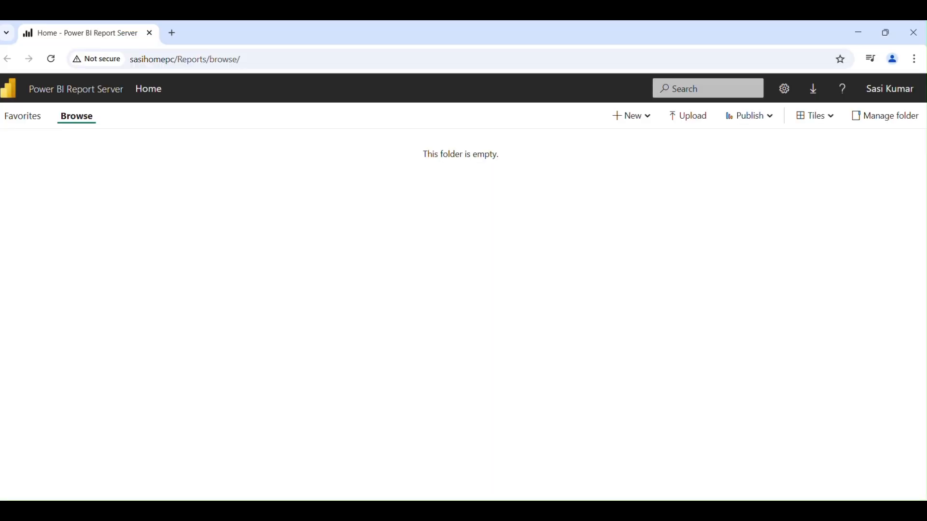
key(super+s)
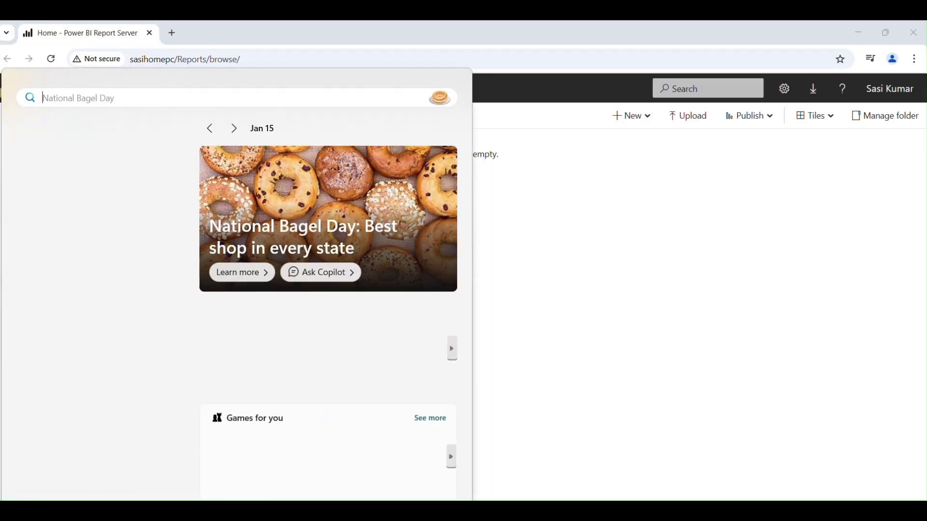
text(power)
key(Return)
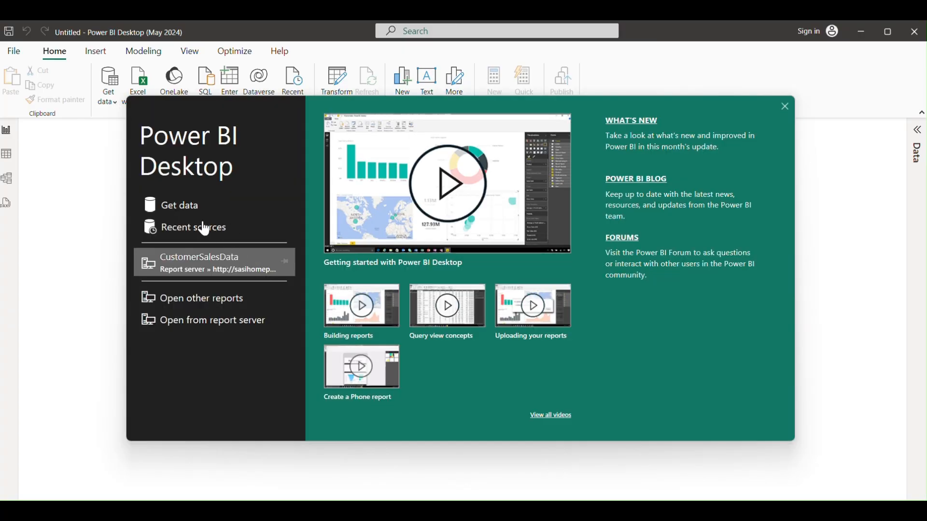
click(190, 210)
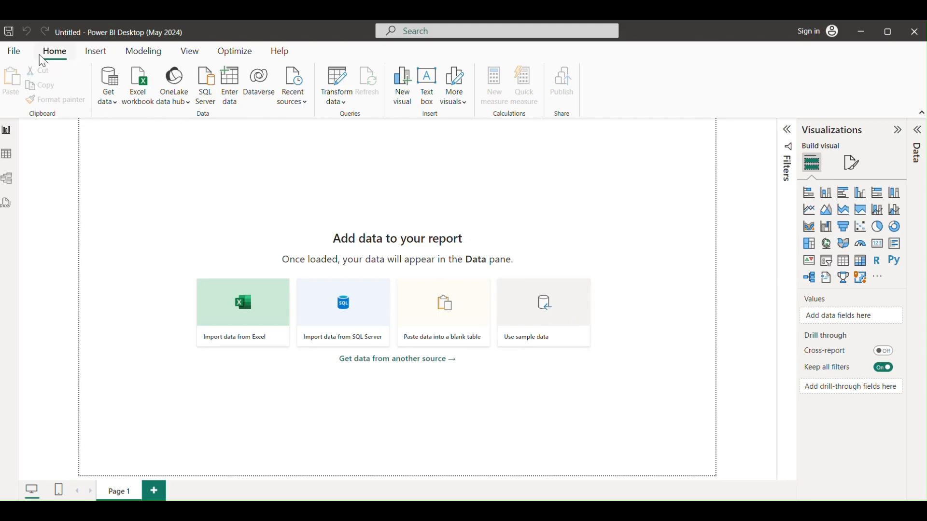
Step: Choose SQL Server as the data source from Get data
click(108, 103)
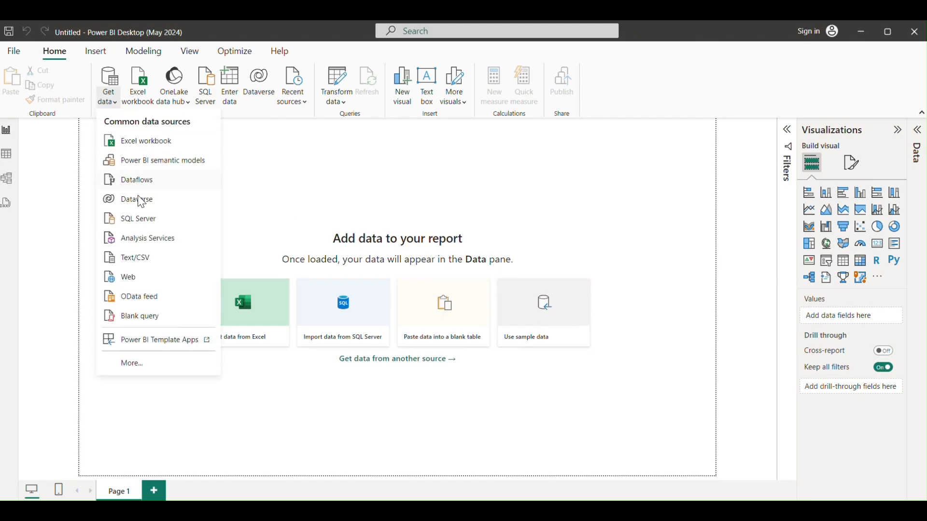
click(145, 221)
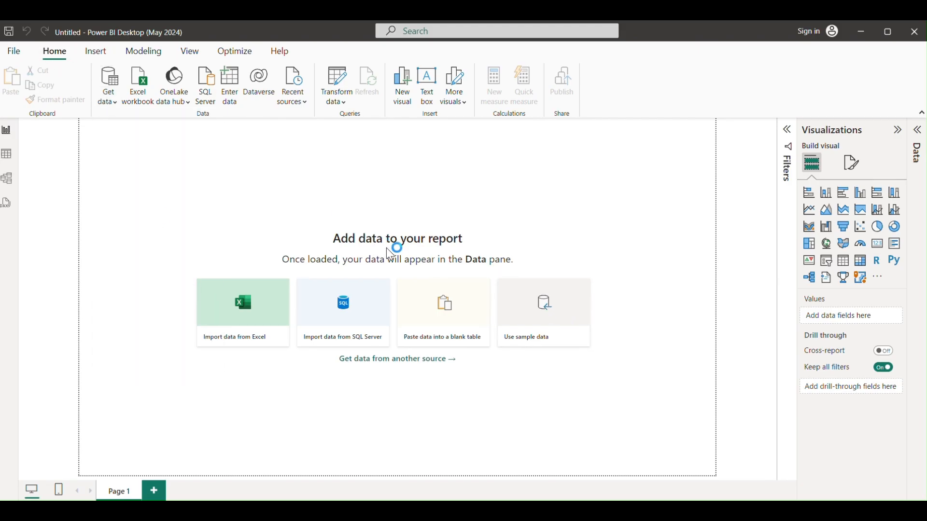
key(alt+Tab)
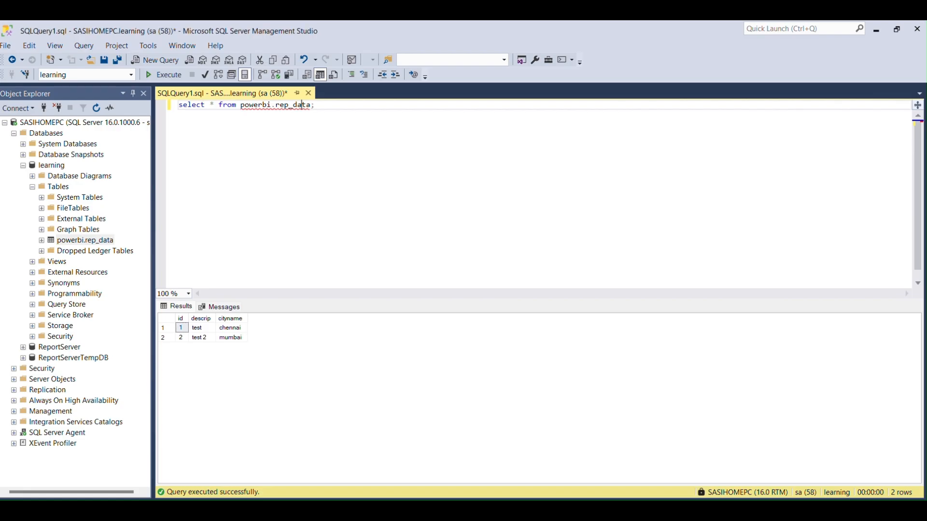
Step: Copy the instance name from the server's Properties, then cancel without changes
click(57, 123)
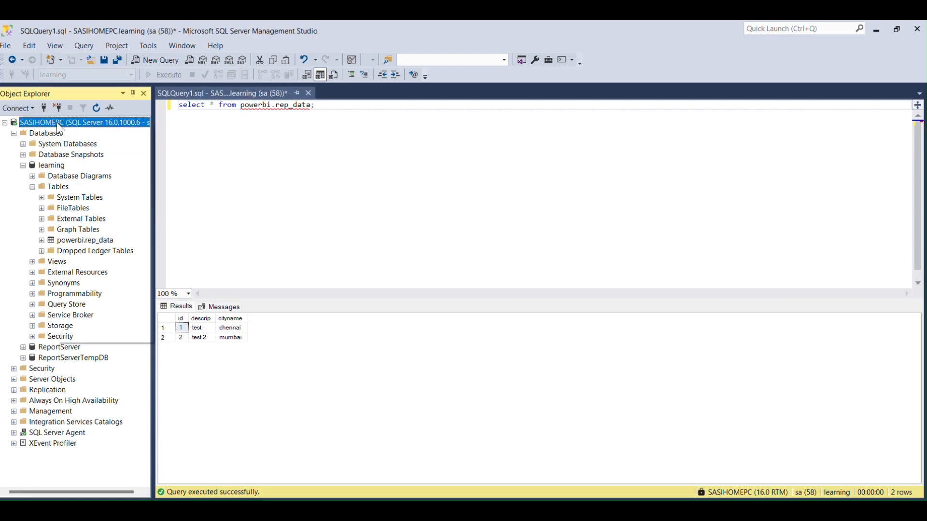
right_click(58, 122)
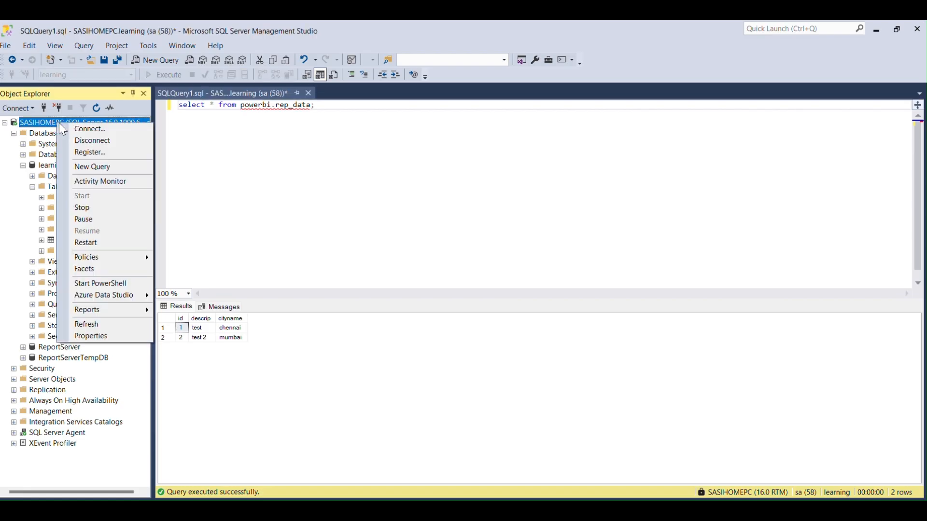
click(115, 338)
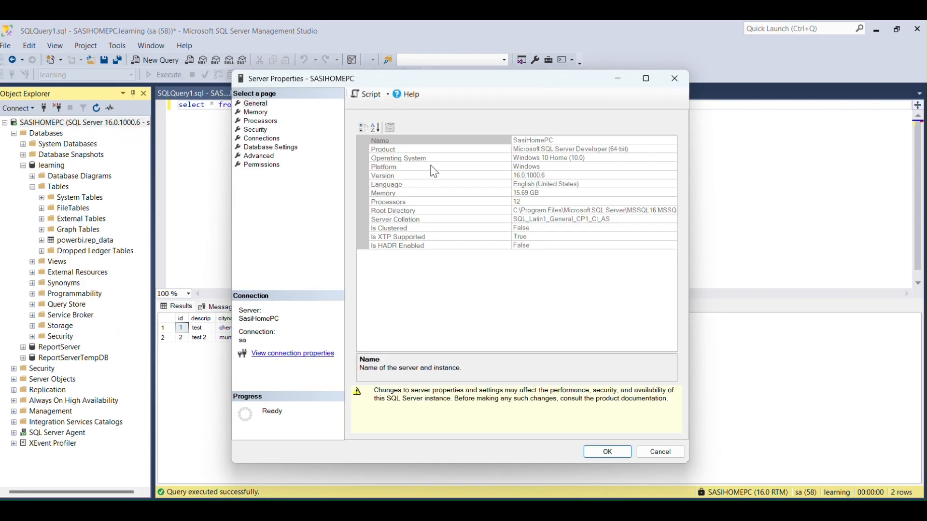
click(557, 140)
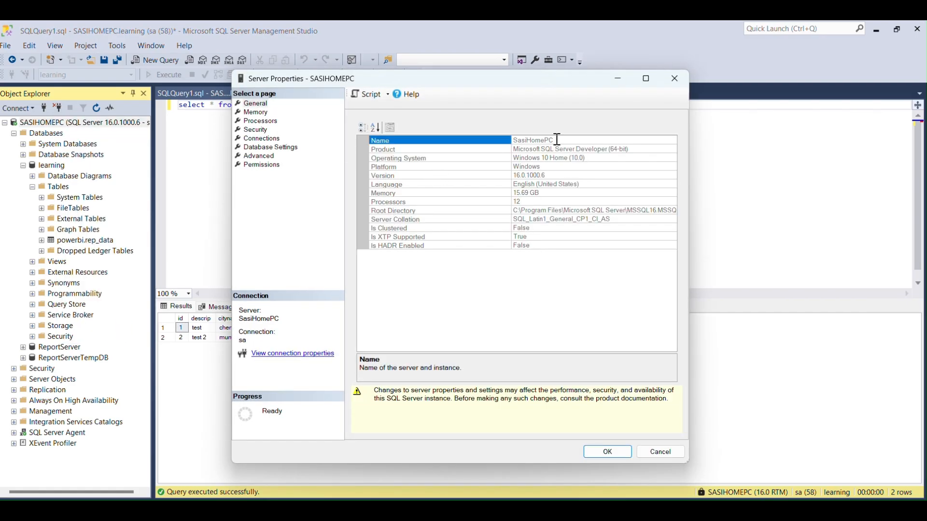
double_click(556, 139)
key(ctrl+c)
click(557, 139)
click(666, 449)
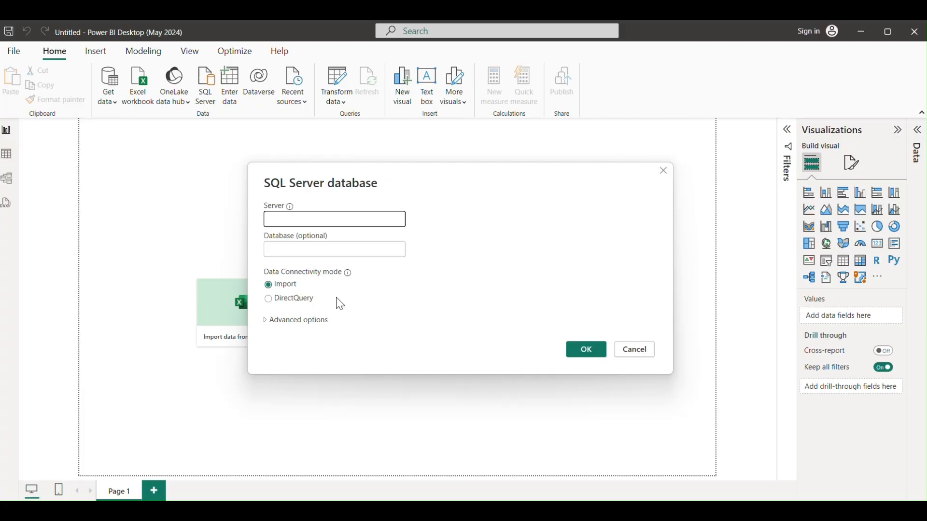
Step: Paste the server name, sign in with a database user name, and accept the unencrypted connection
key(ctrl+v)
click(582, 344)
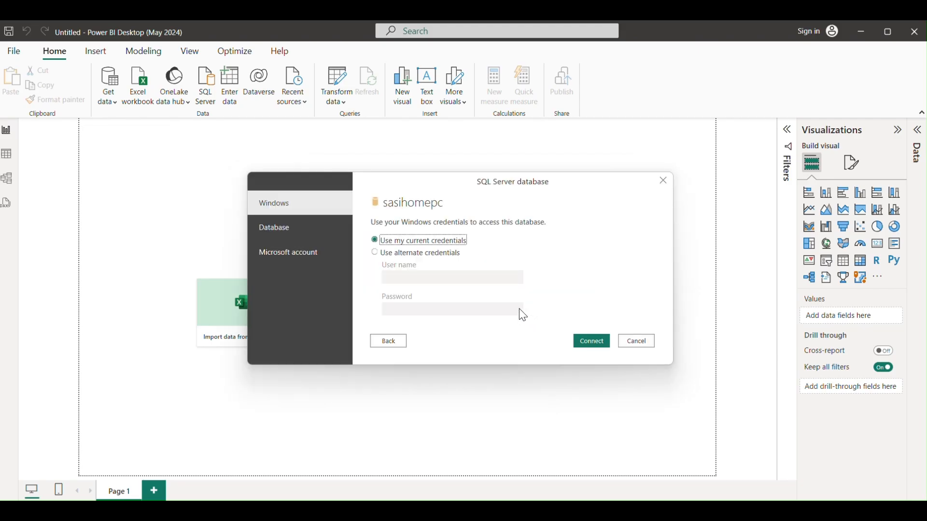
click(305, 231)
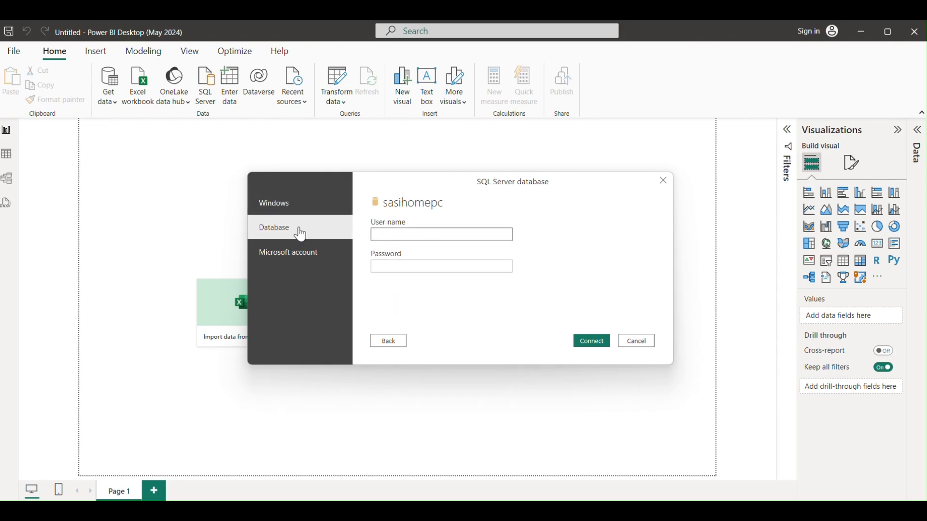
click(401, 231)
text(sa)
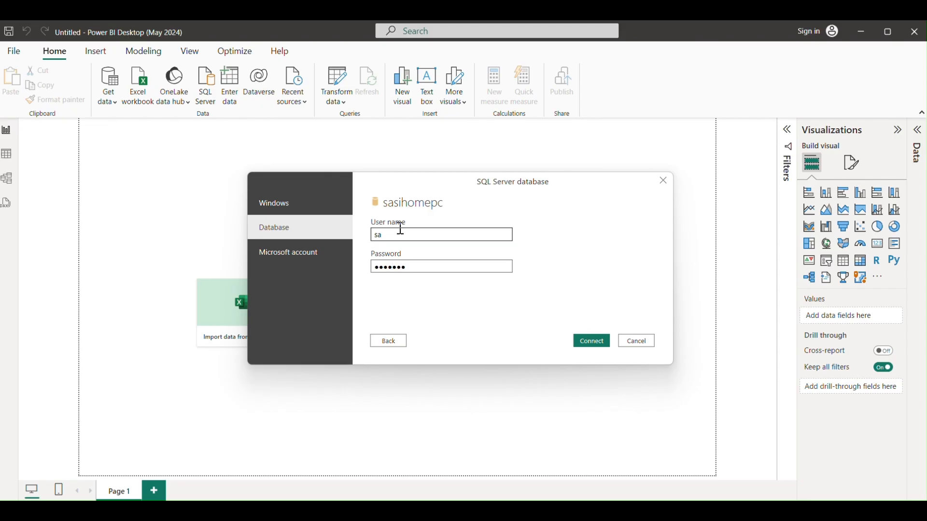
click(592, 341)
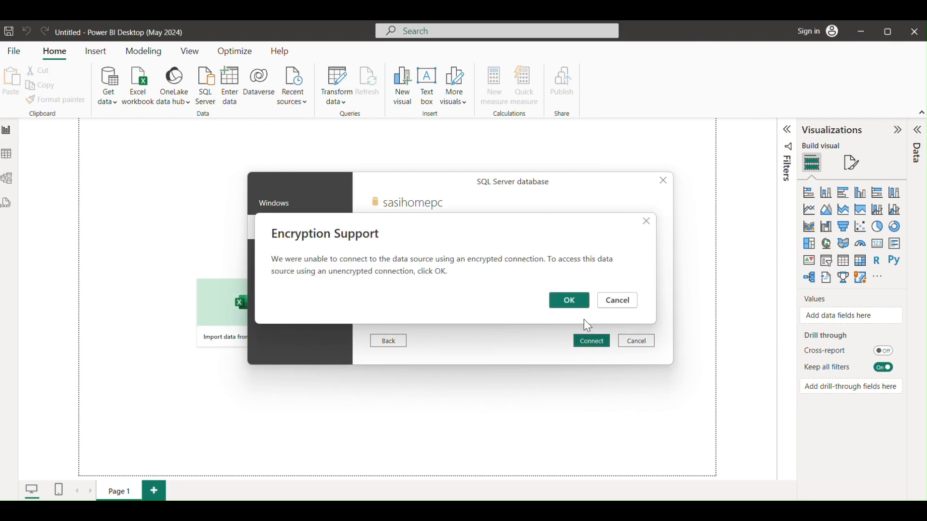
click(581, 296)
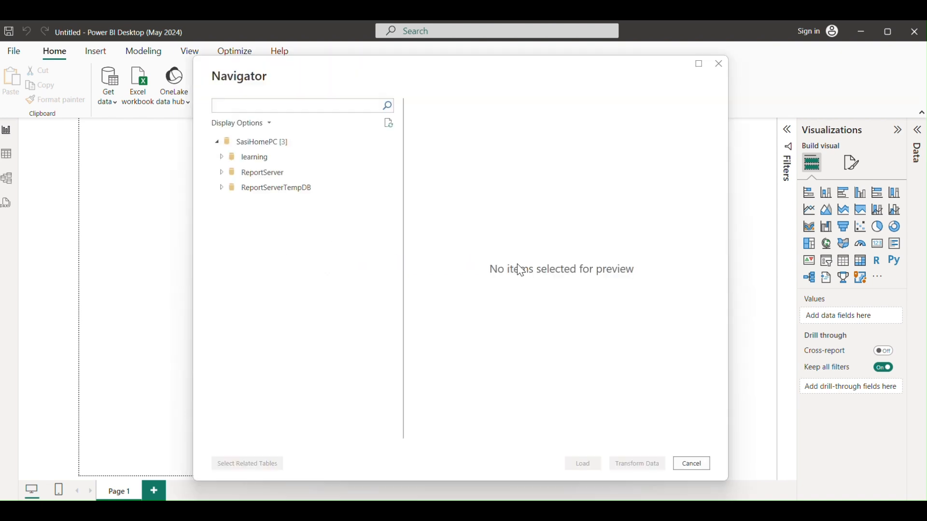
Step: Tick powerbi.rep_data under learning in Navigator and load it
click(222, 158)
click(234, 172)
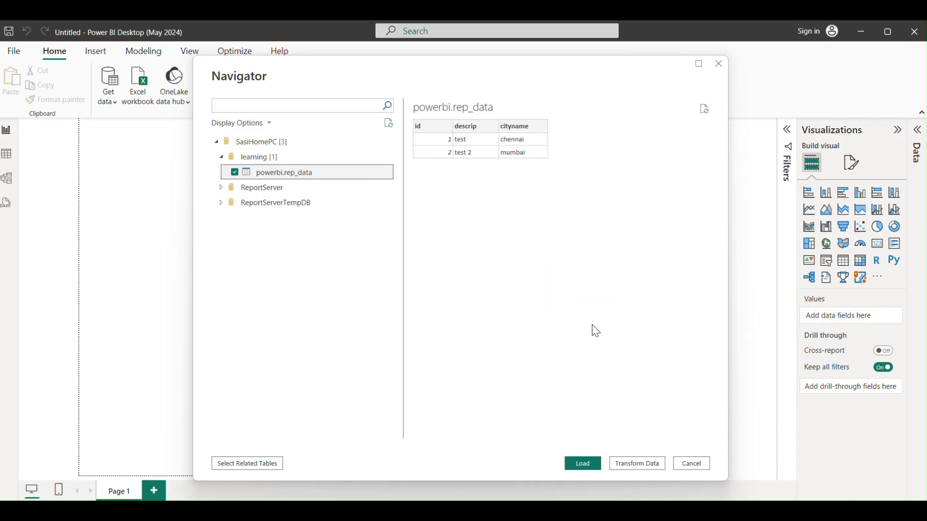
click(584, 469)
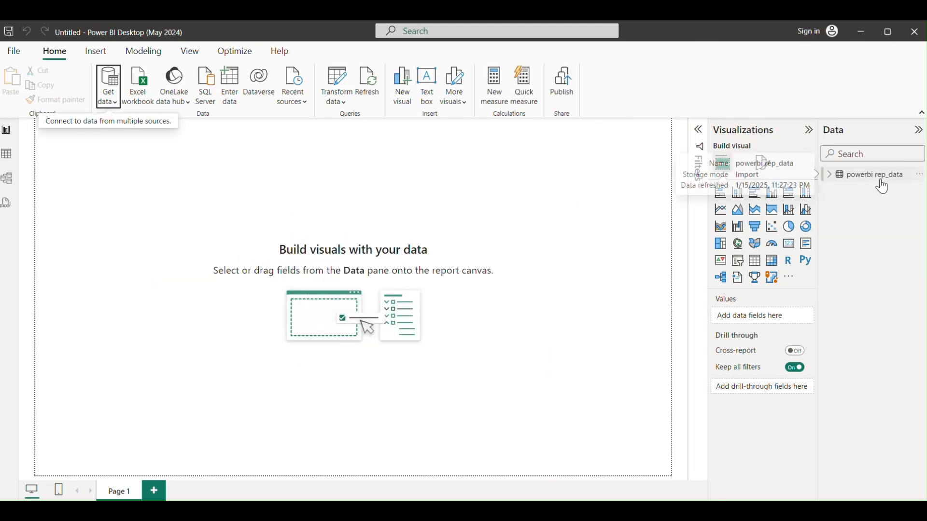
Step: Add a Table visual with the id, descrip and cityname fields
click(757, 267)
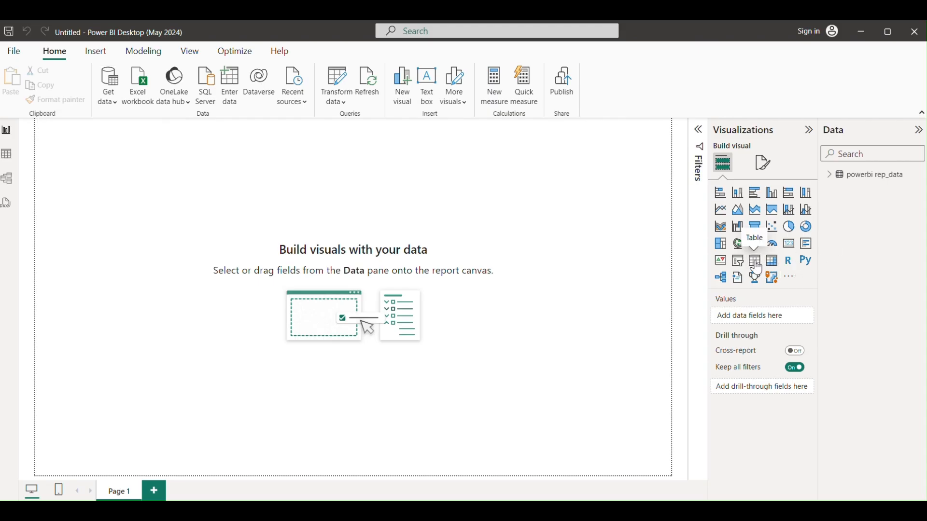
drag(128, 212, 438, 376)
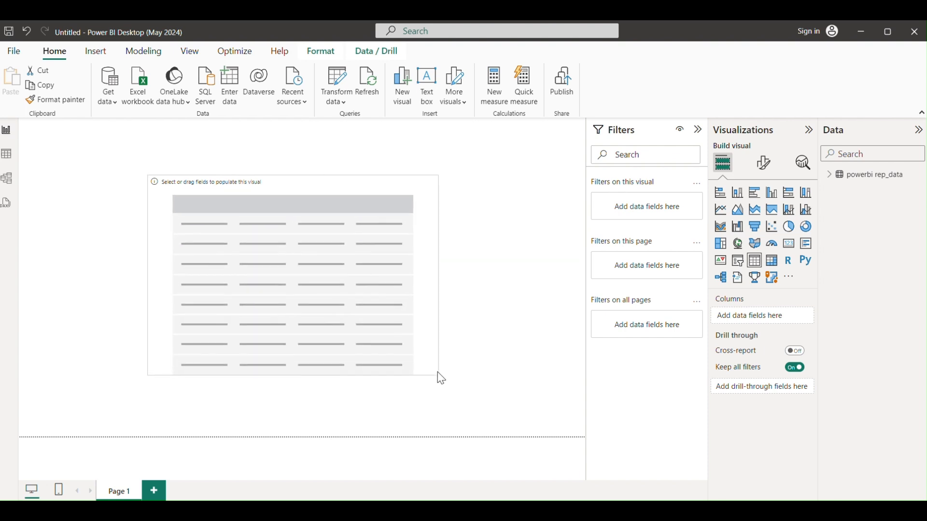
click(829, 175)
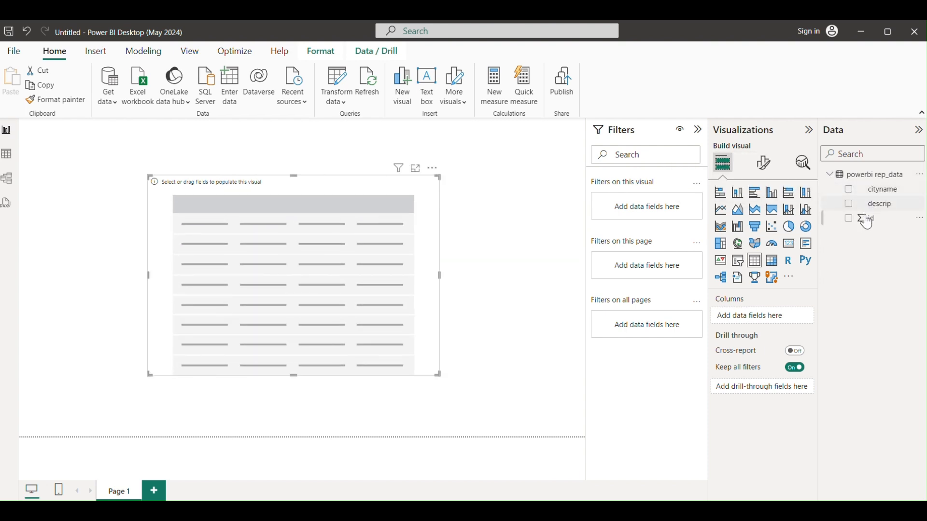
drag(866, 219, 775, 321)
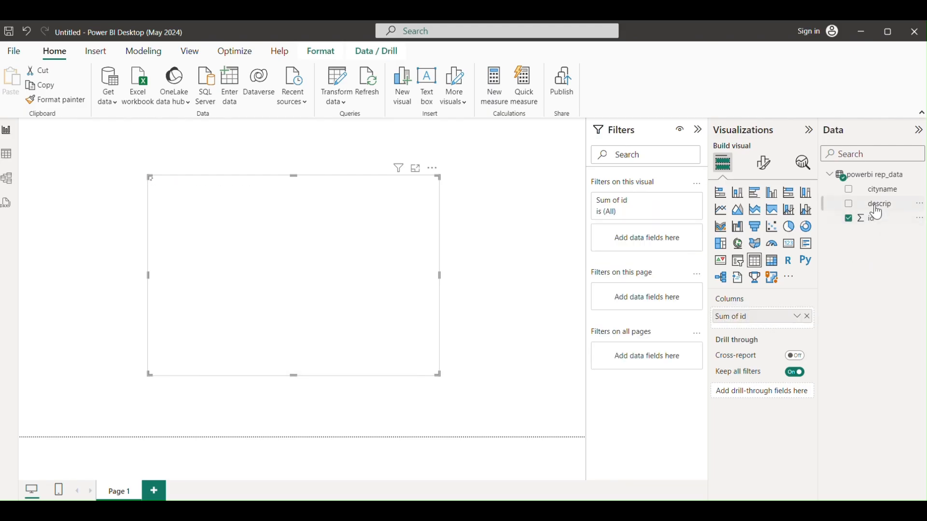
drag(879, 213, 790, 324)
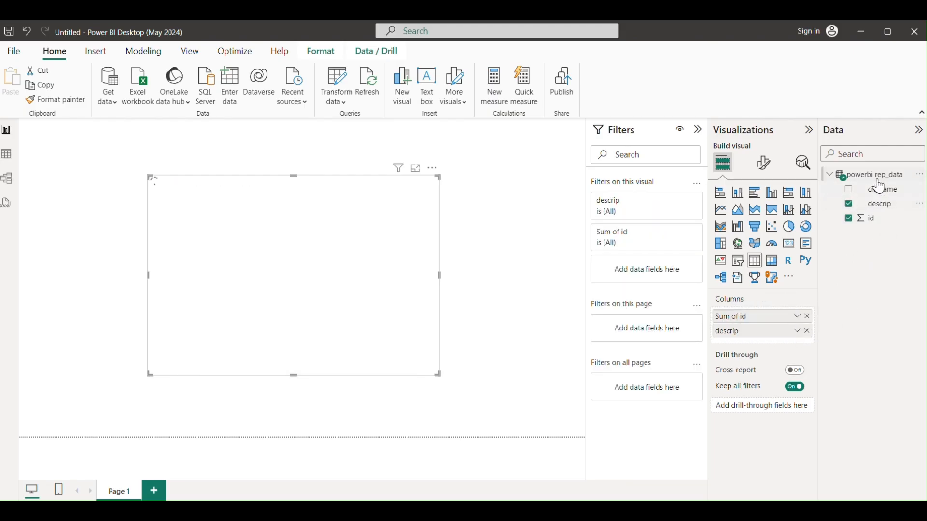
drag(880, 187, 784, 347)
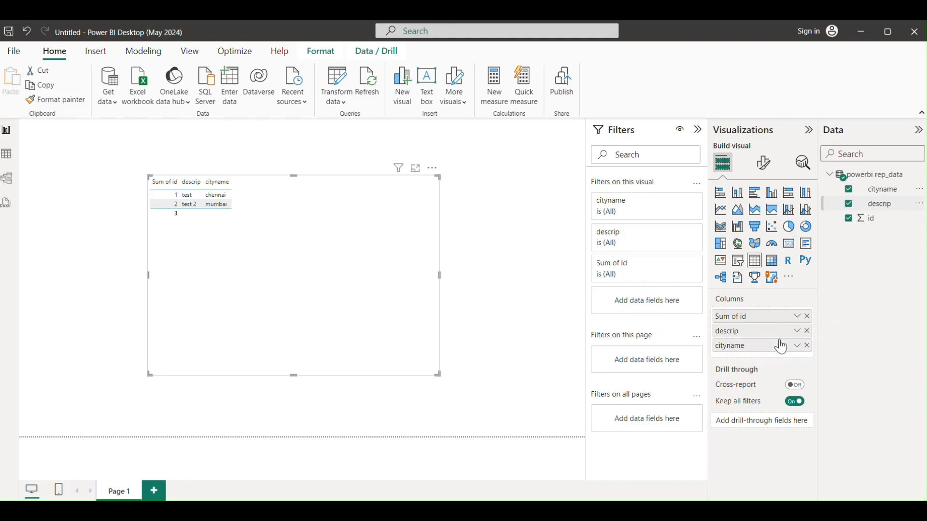
Step: Set the id field to Don't summarize and deselect the visual
click(798, 317)
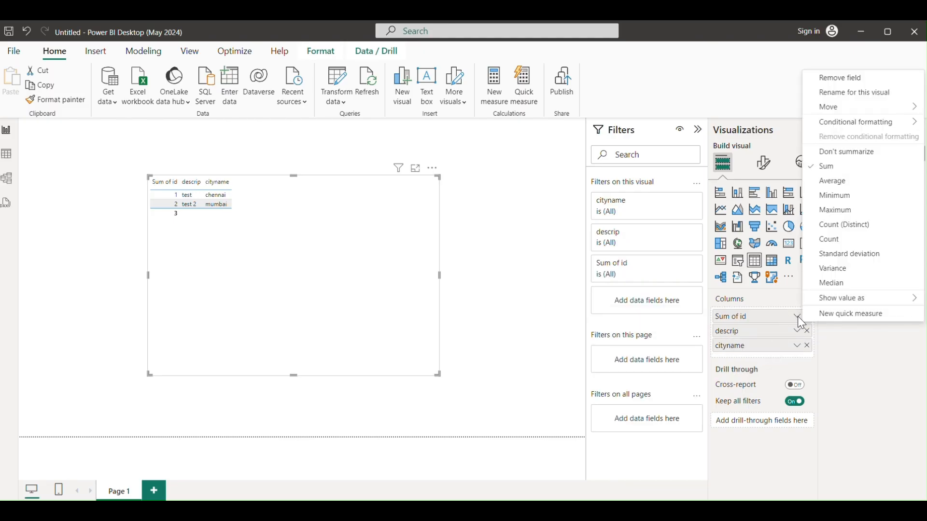
click(846, 152)
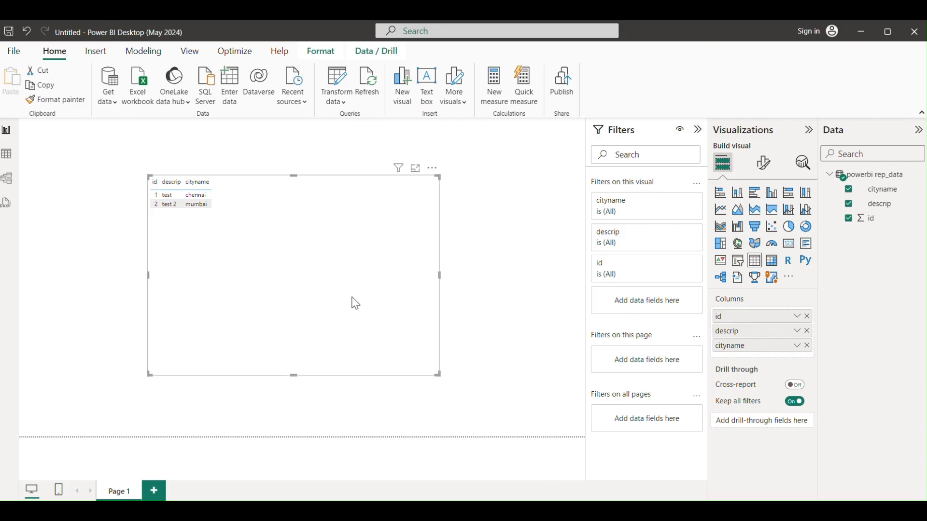
click(512, 199)
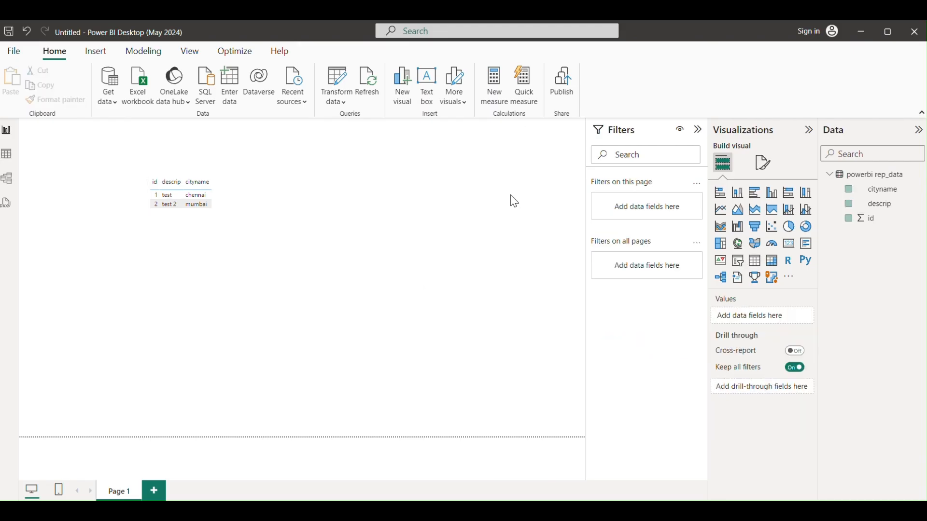
click(382, 265)
click(499, 210)
Step: Set the page wallpaper colour to White, 30% darker in Format page
click(760, 163)
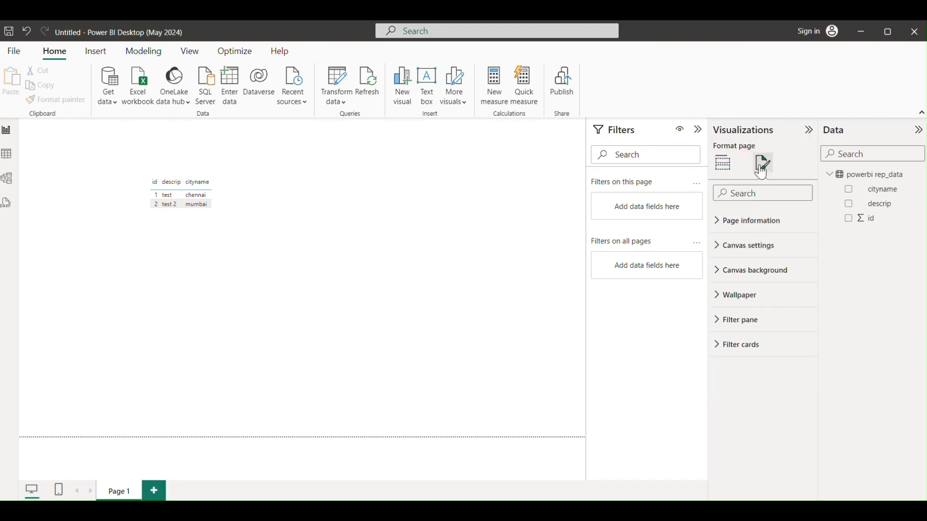
click(759, 301)
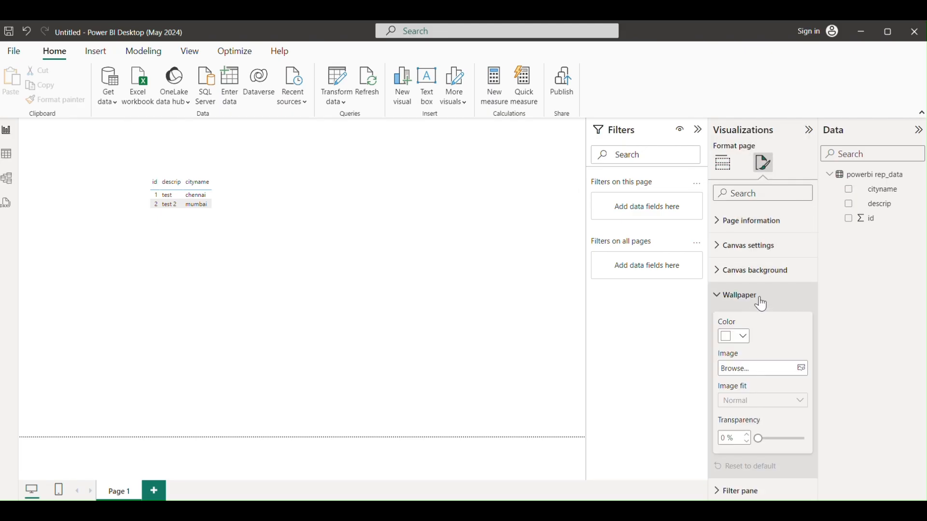
click(746, 338)
click(737, 209)
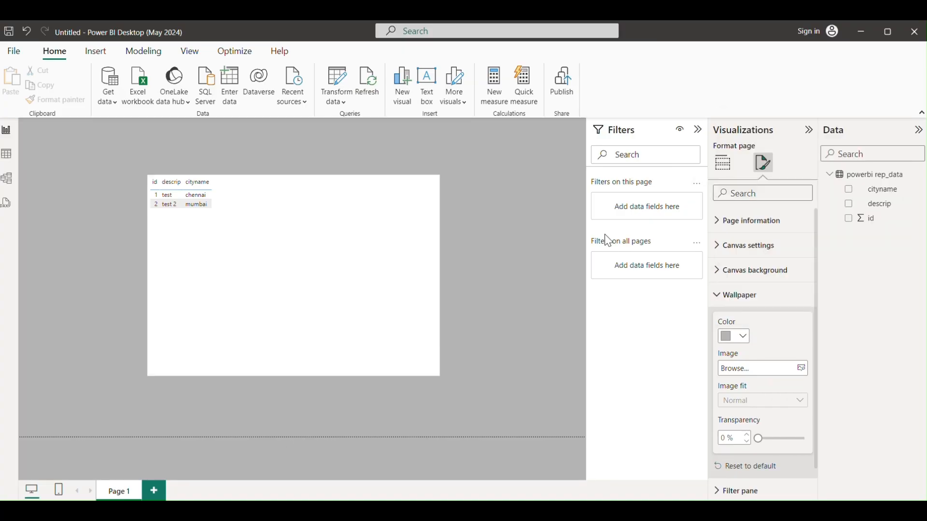
click(502, 169)
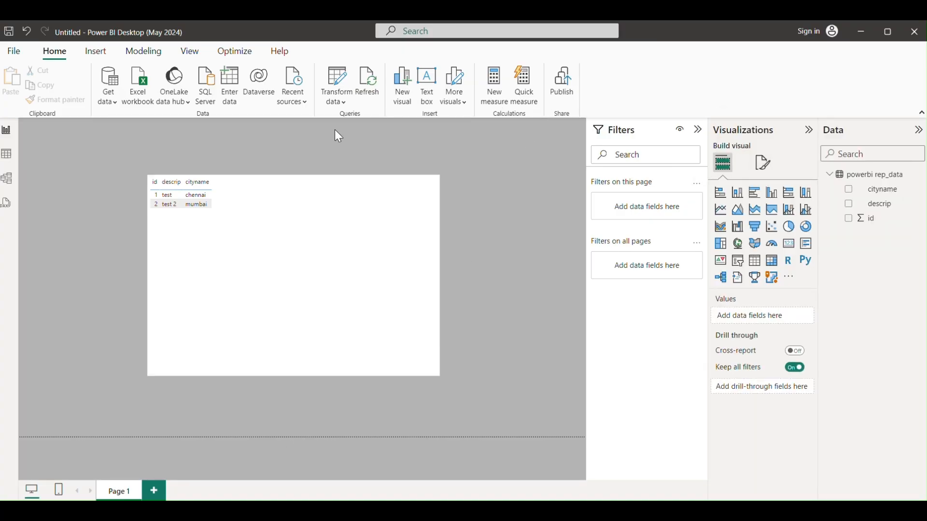
click(18, 50)
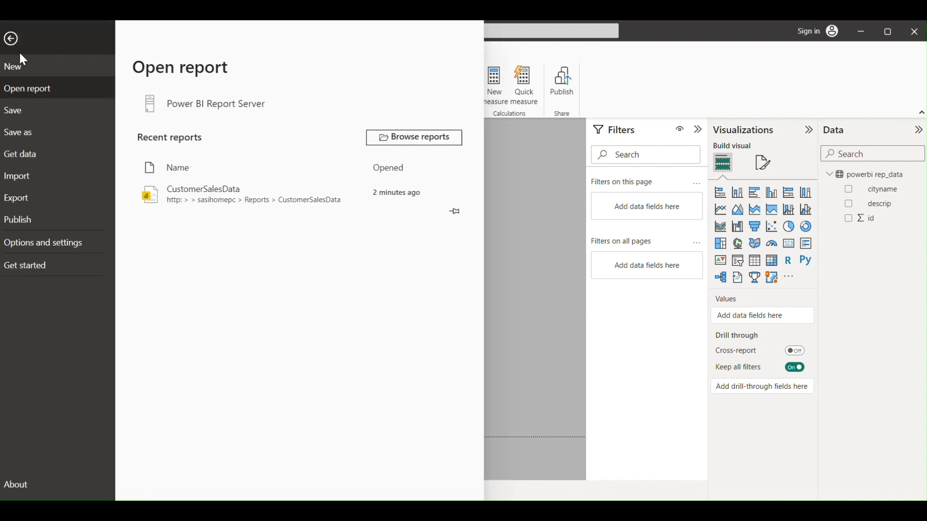
click(42, 130)
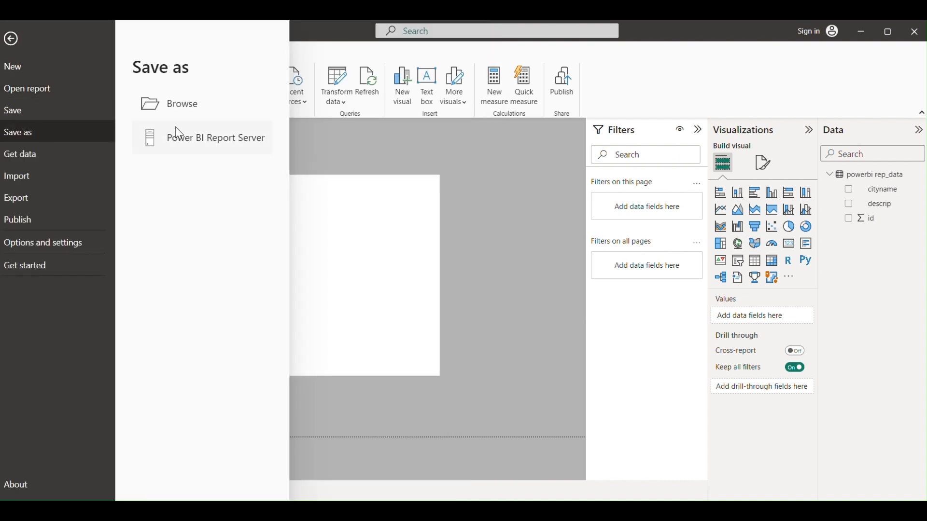
click(201, 132)
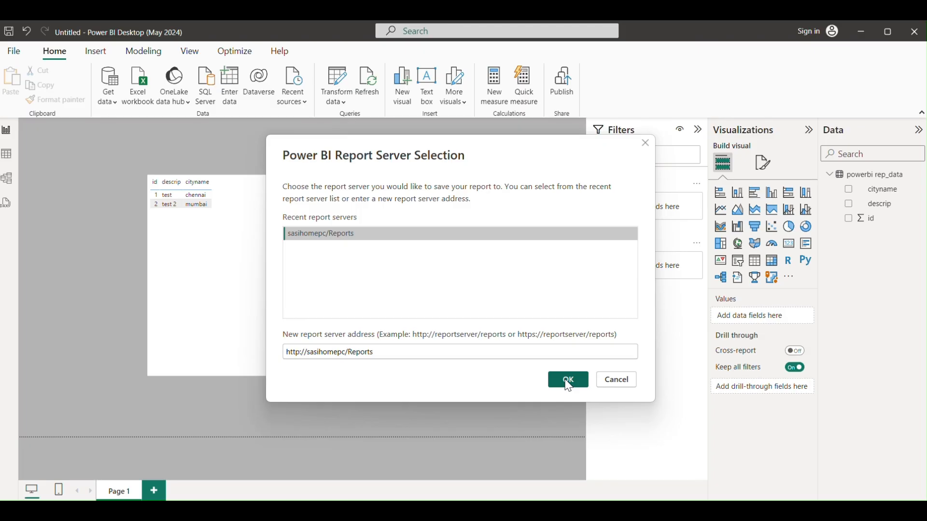
click(433, 351)
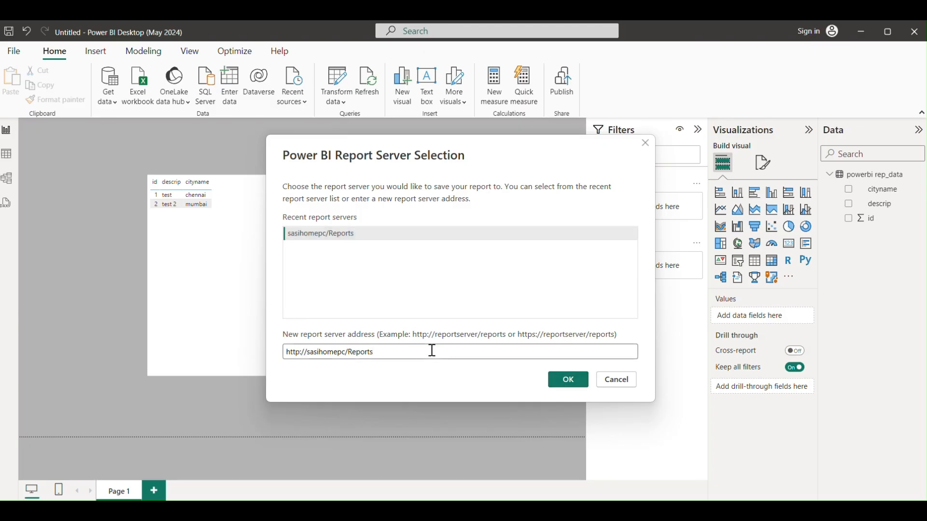
click(572, 381)
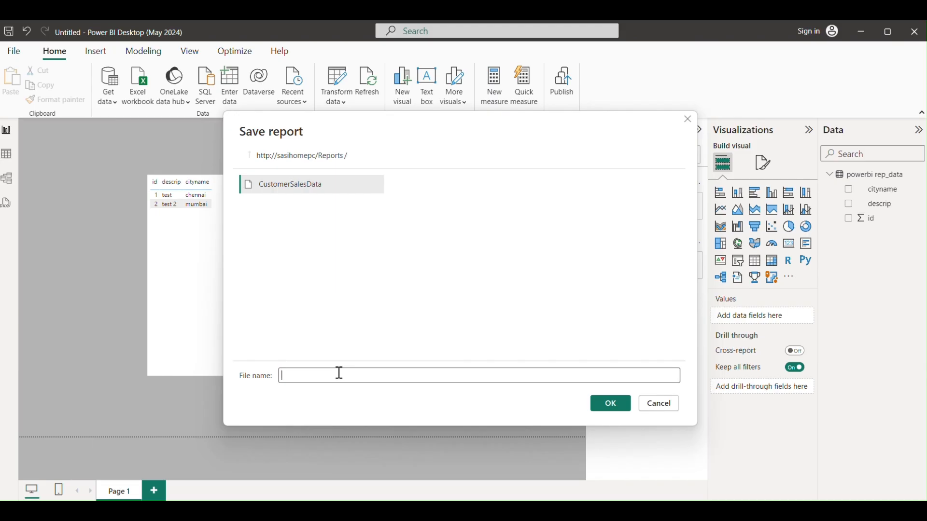
text(TE)
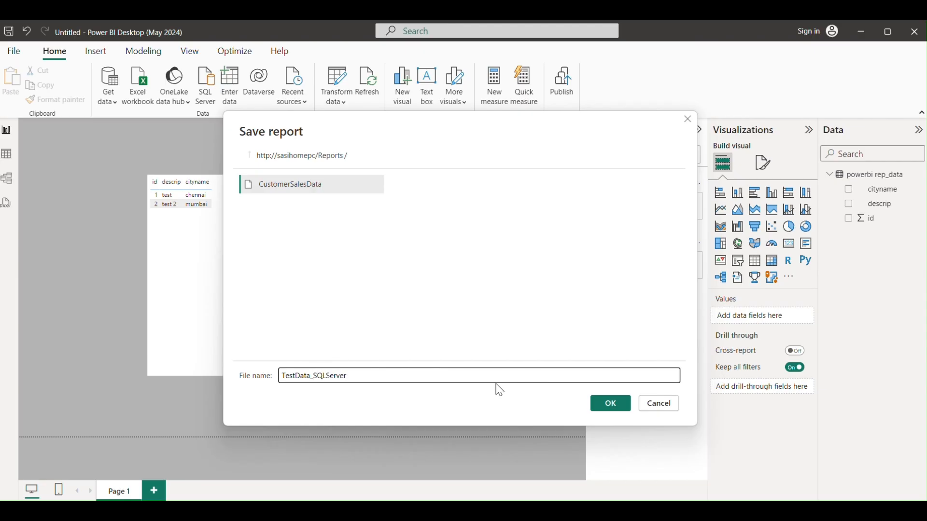
click(615, 408)
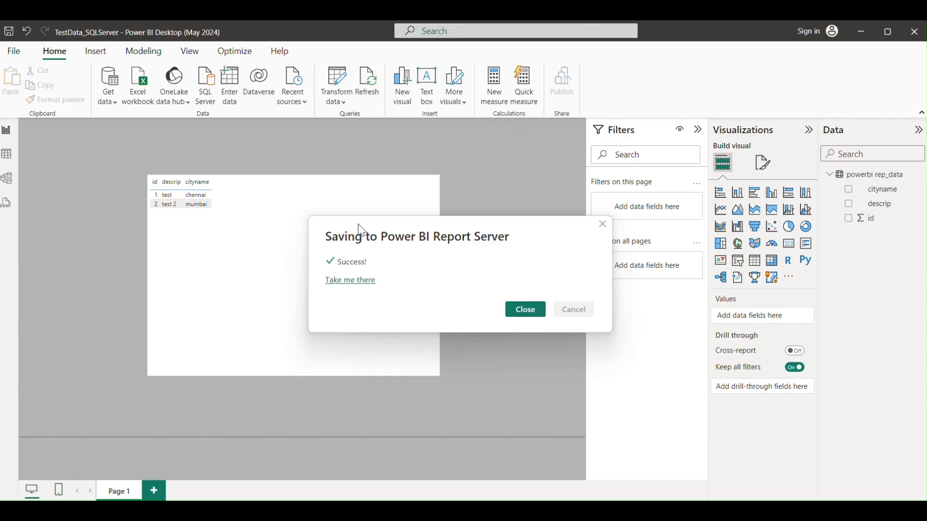
click(529, 312)
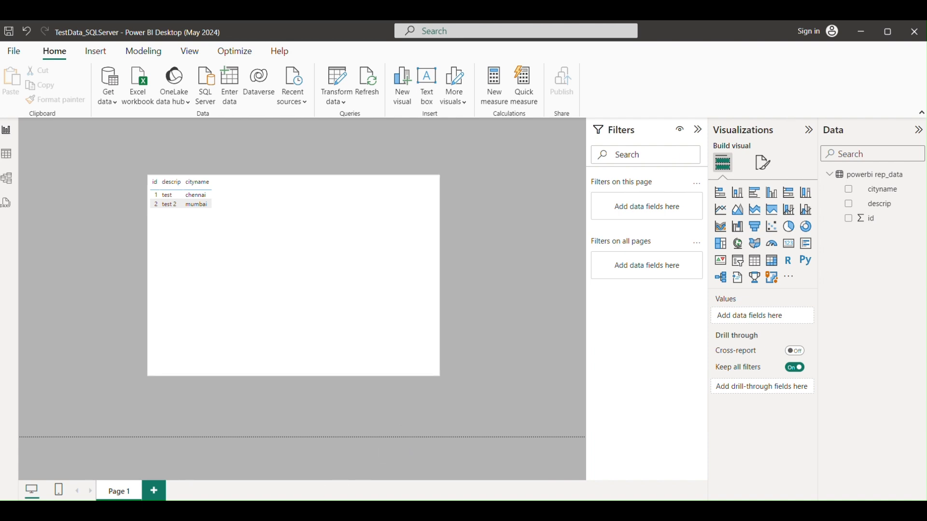
Step: Reload the Reports page in Chrome and choose Manage from the TestData_SQLServer tile's menu
key(alt+Tab)
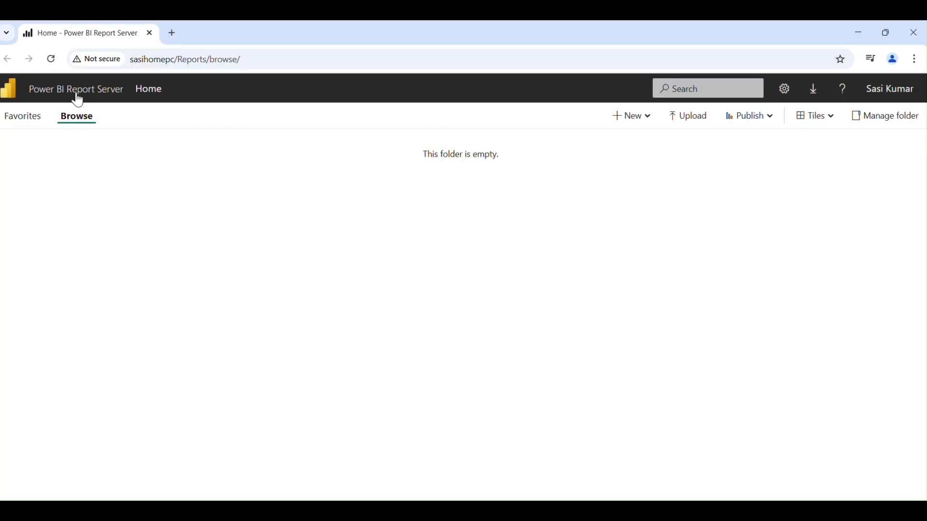
click(52, 61)
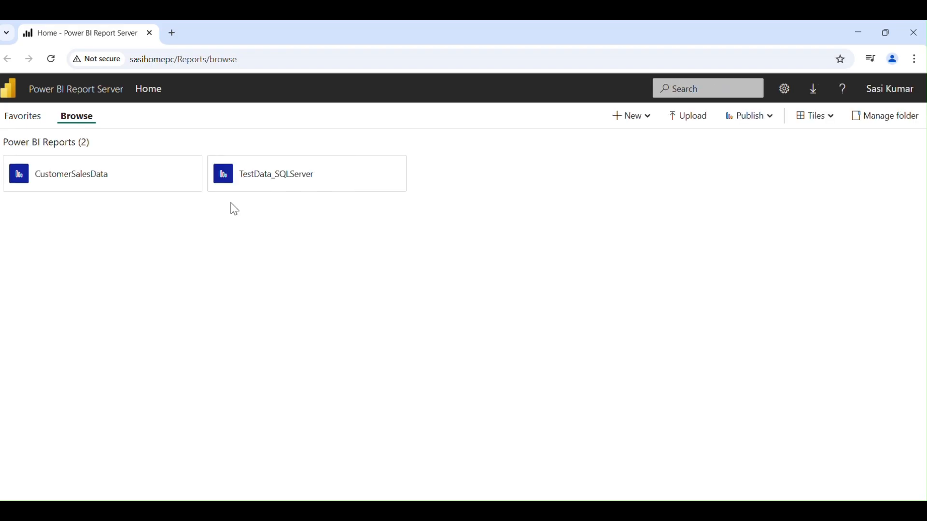
click(375, 193)
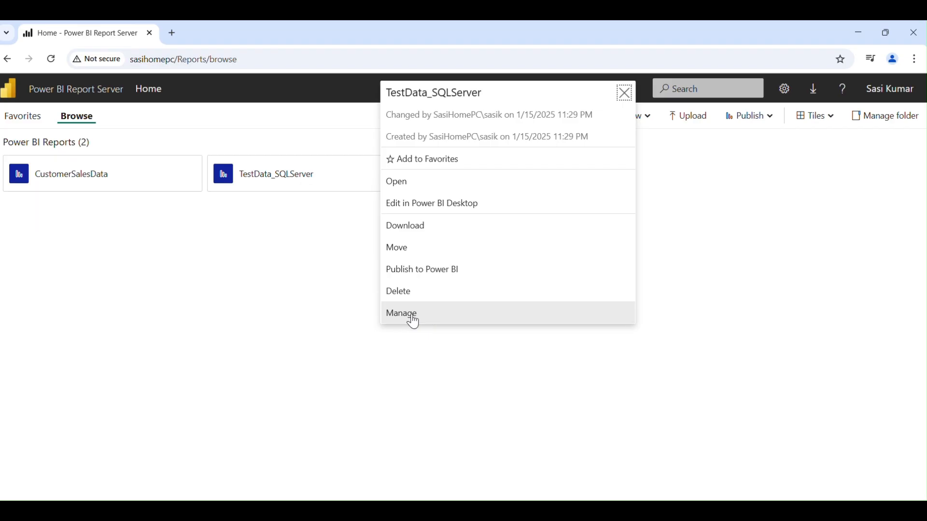
click(265, 317)
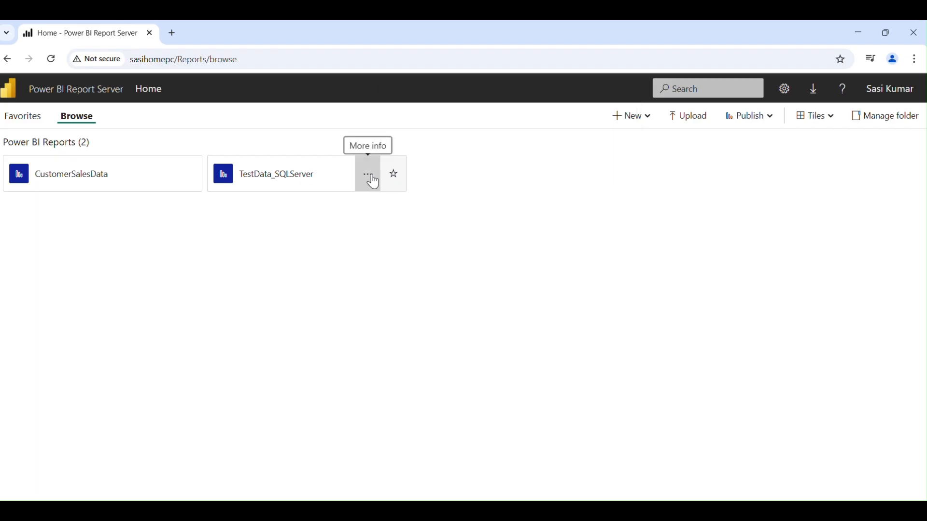
click(370, 179)
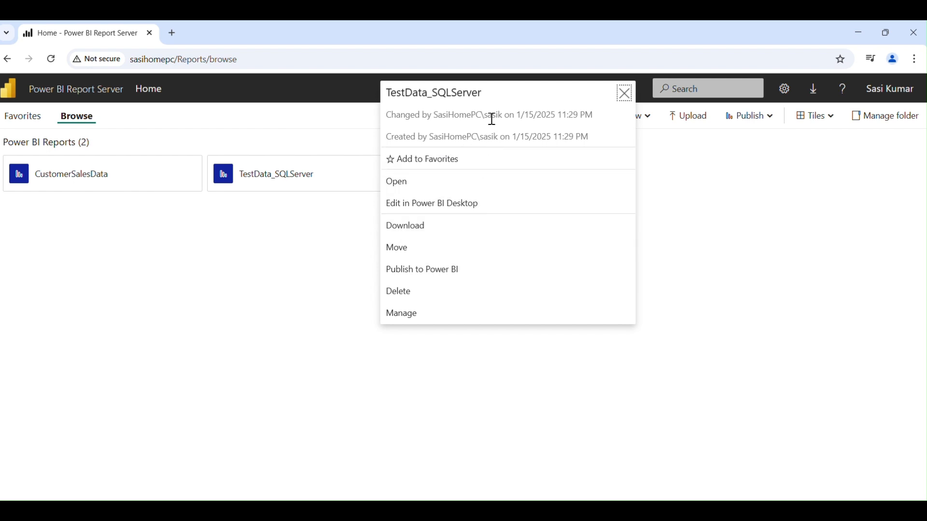
click(491, 319)
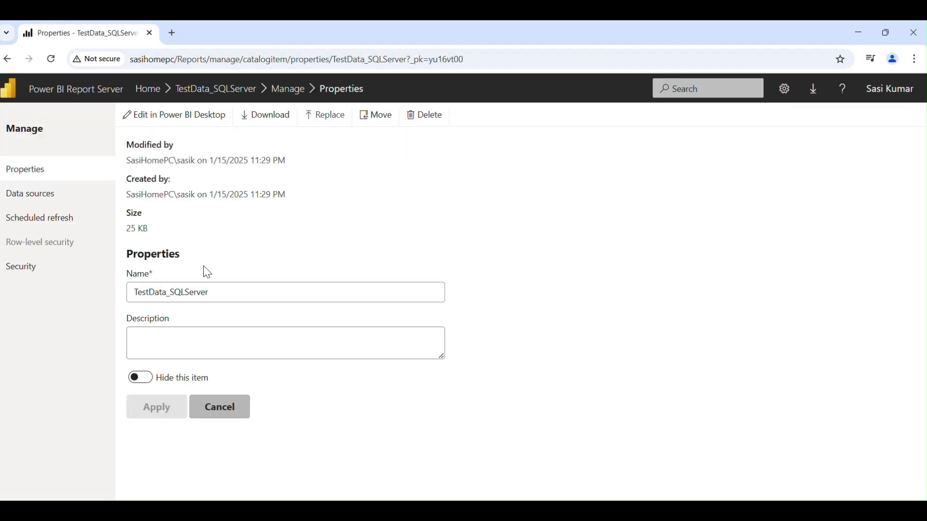
Step: Set the report's data source authentication type to Basic Authentication
click(60, 200)
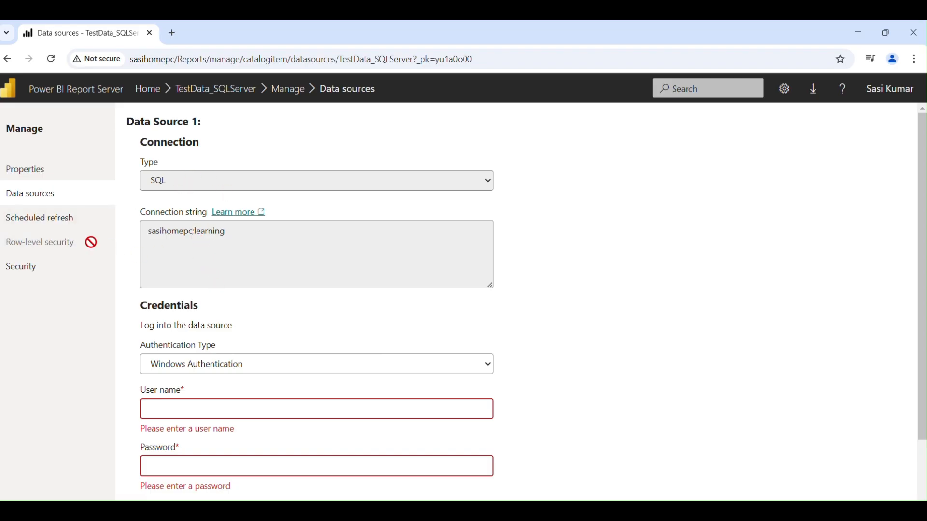
click(61, 226)
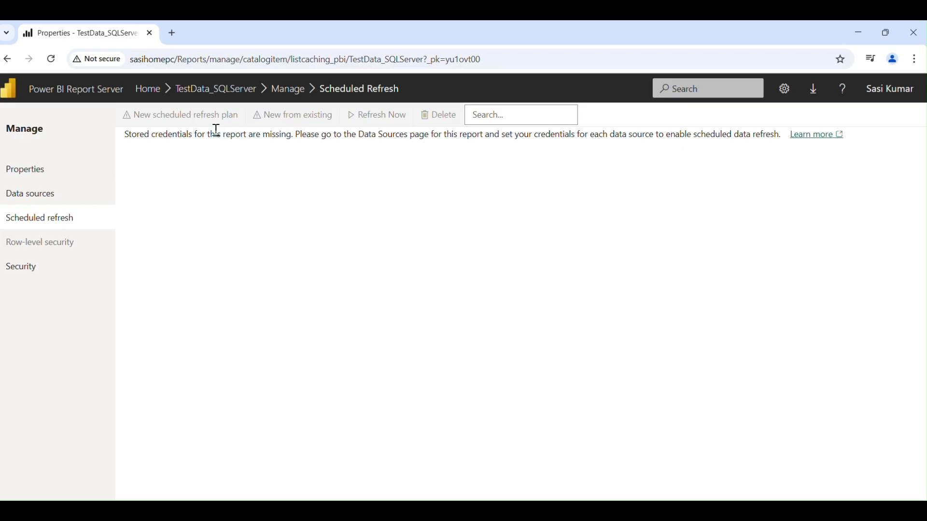
click(64, 197)
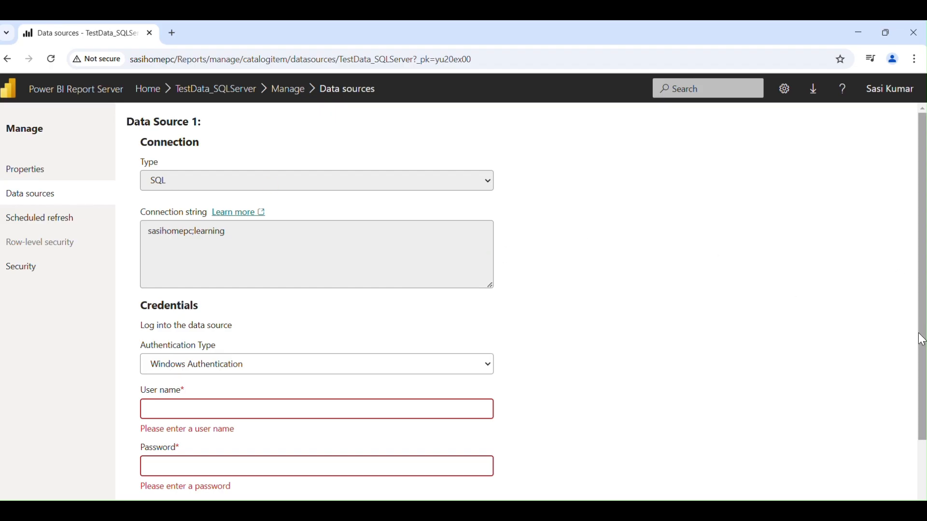
scroll(921, 337, down, 3)
click(429, 279)
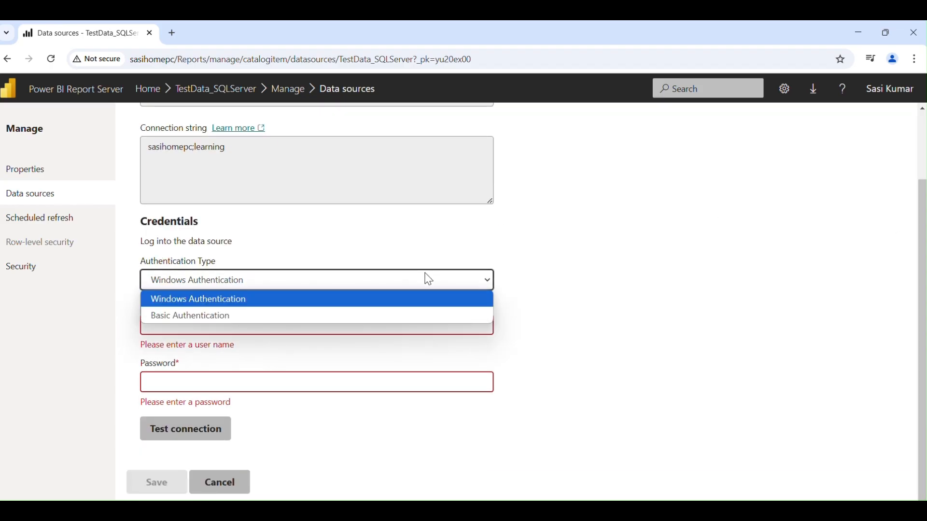
click(309, 314)
Step: Enter the SQL login user name and password for the data source
click(258, 362)
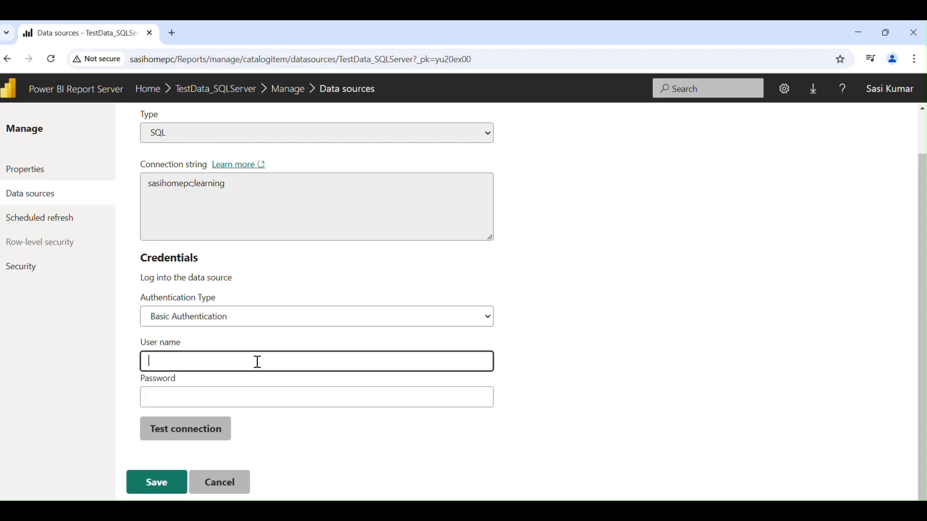
text(sa)
key(Tab)
text(*******)
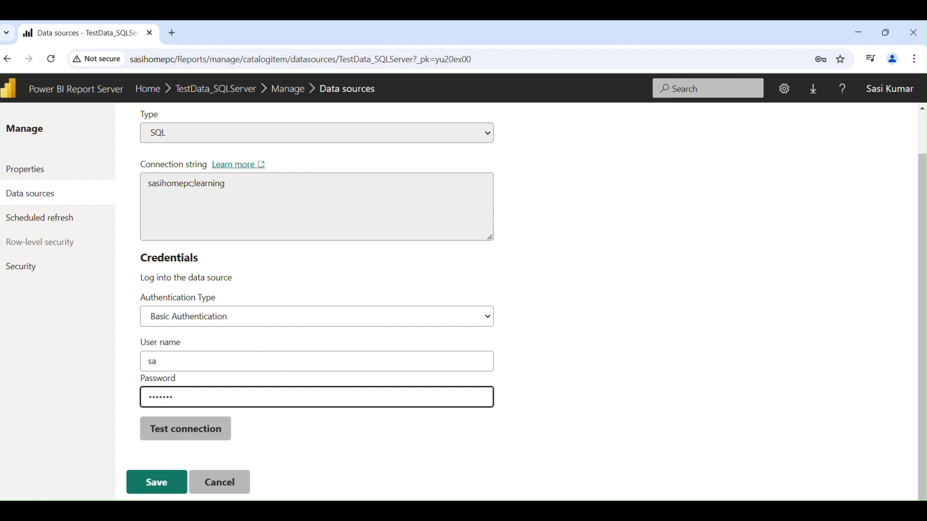
mouse_move(399, 513)
click(399, 468)
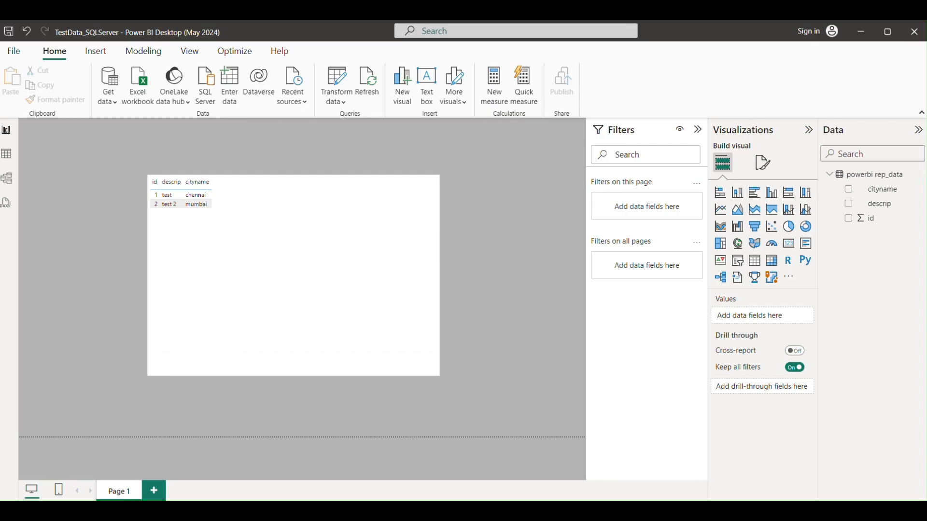
key(alt+Tab)
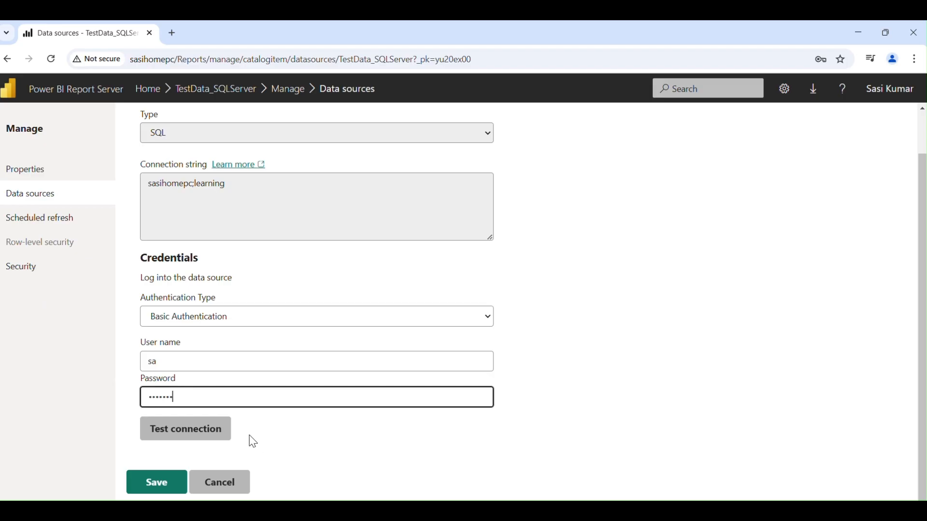
Step: Test the connection, save the credentials, and go to Scheduled refresh
click(202, 432)
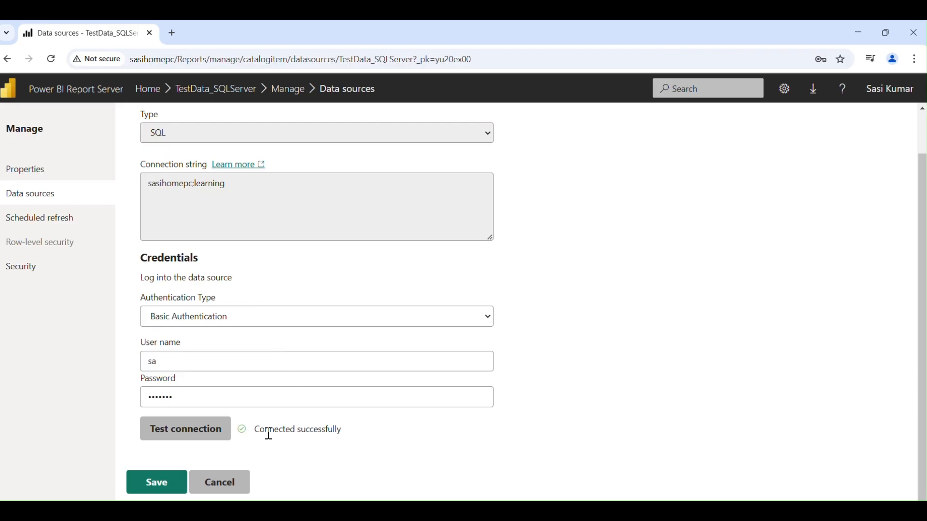
click(169, 483)
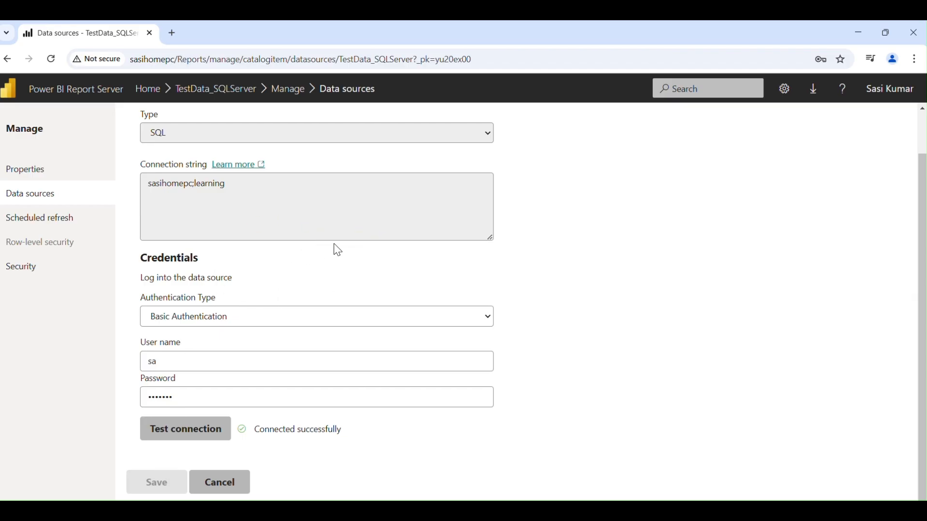
click(77, 230)
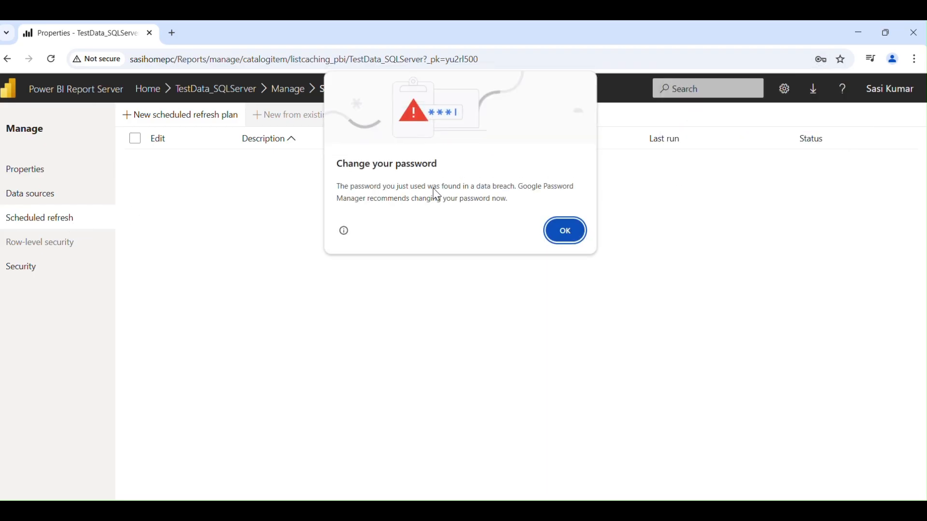
click(565, 225)
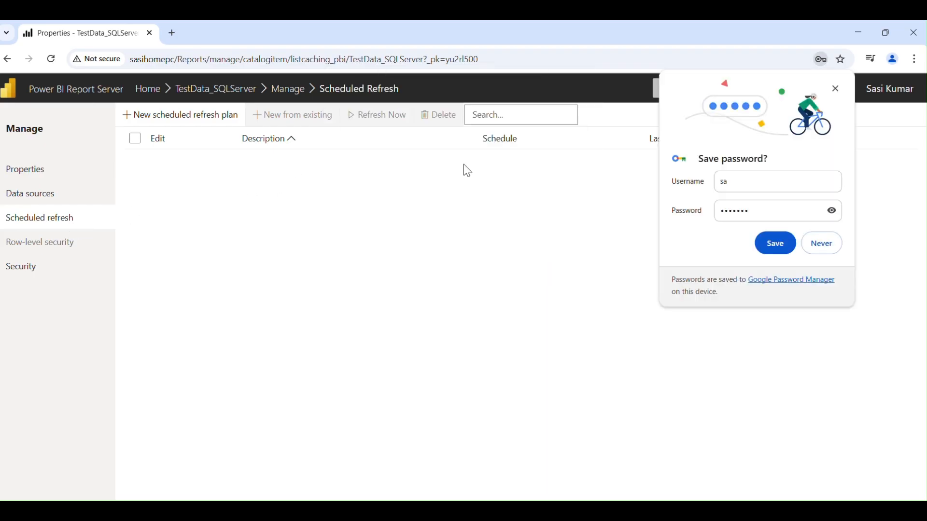
Step: Start a new scheduled refresh plan described as 'test data schedule'
click(822, 243)
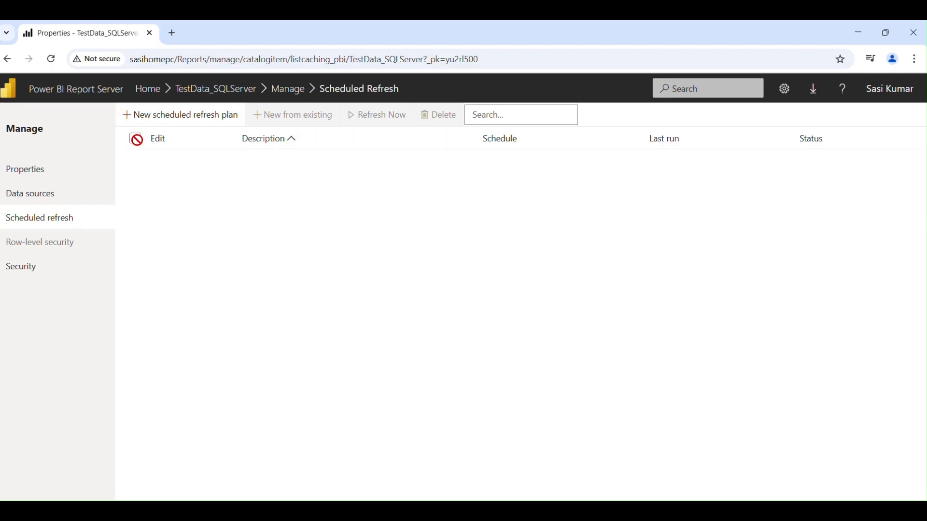
click(167, 128)
click(189, 139)
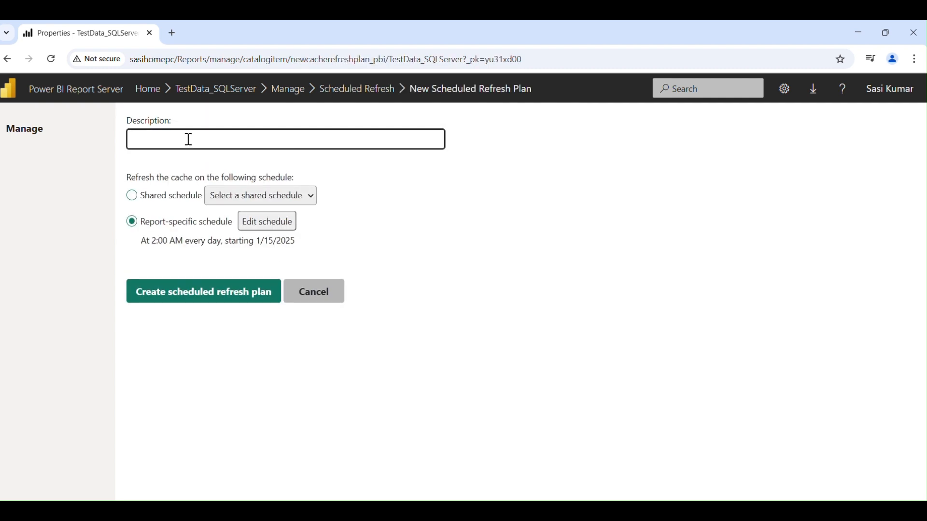
text(test da)
key(BackSpace)
key(BackSpace)
text(data schedule)
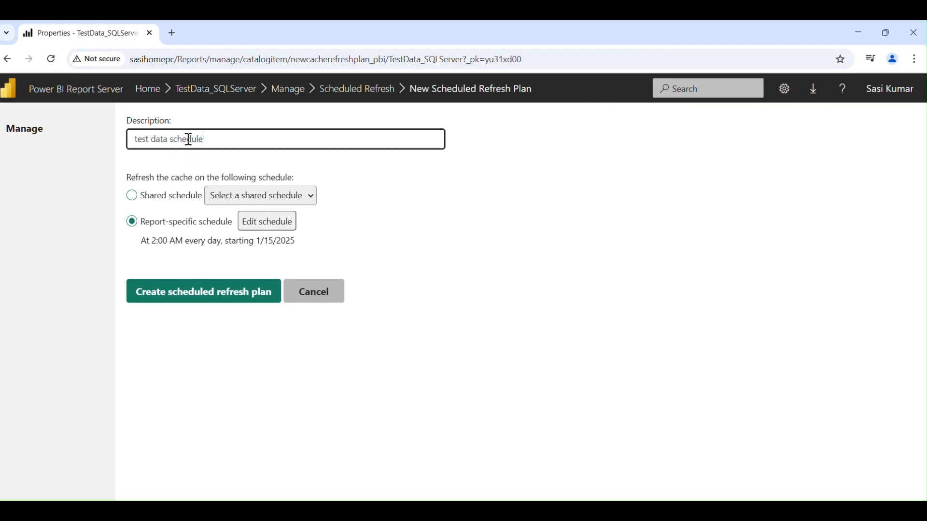
Step: Schedule it weekly at 2:00 AM, Monday to Friday only, and create the plan
click(274, 224)
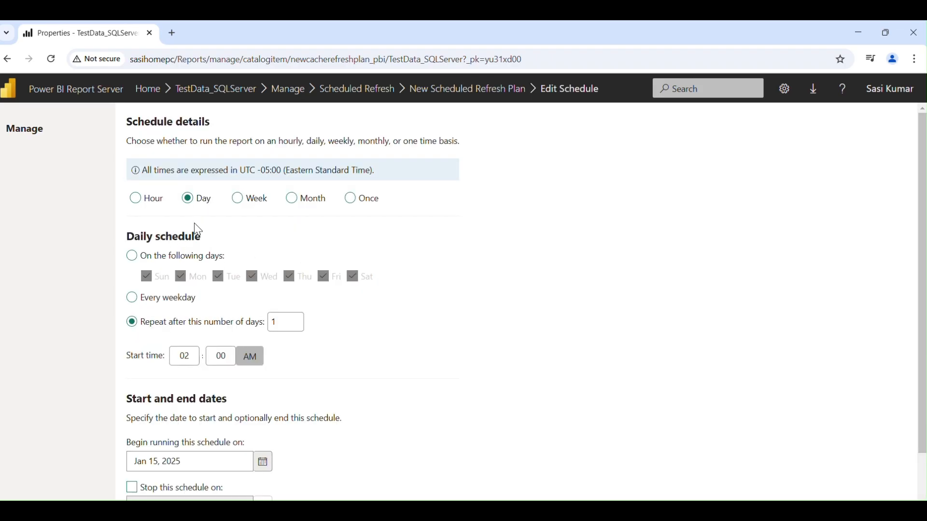
click(241, 200)
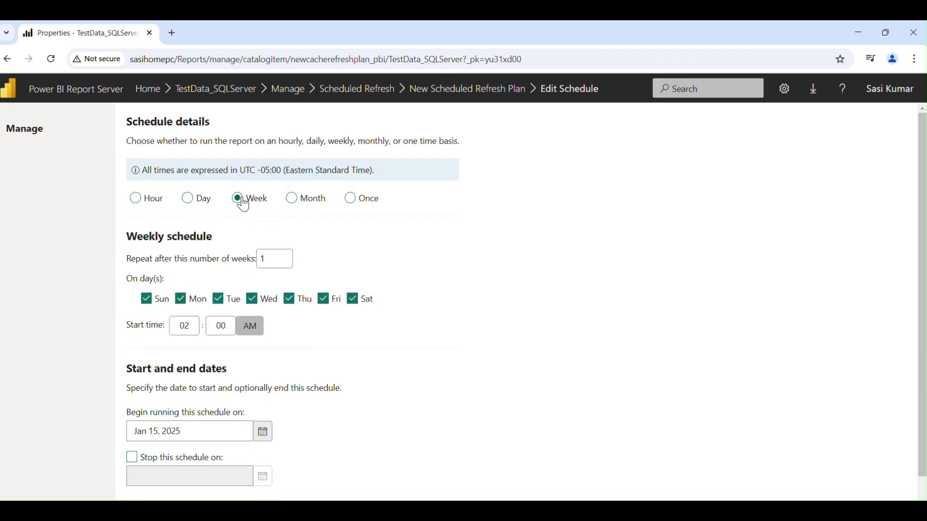
click(145, 301)
click(355, 302)
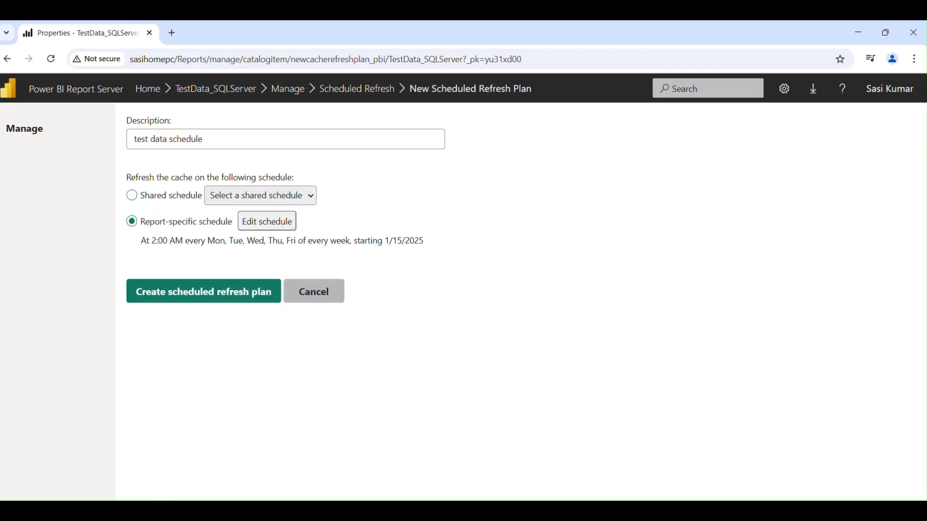
click(215, 301)
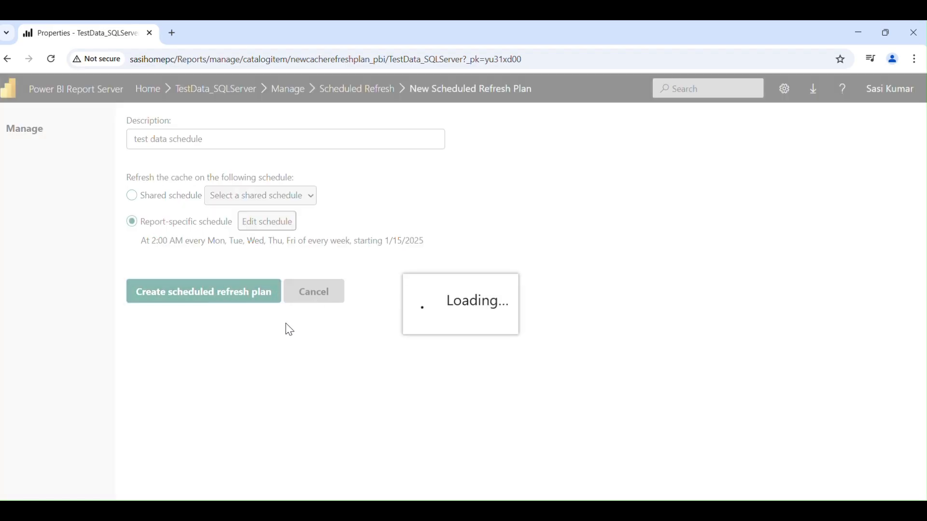
Step: In Object Explorer, collapse Databases, expand SQL Server Agent and refresh Jobs
click(379, 511)
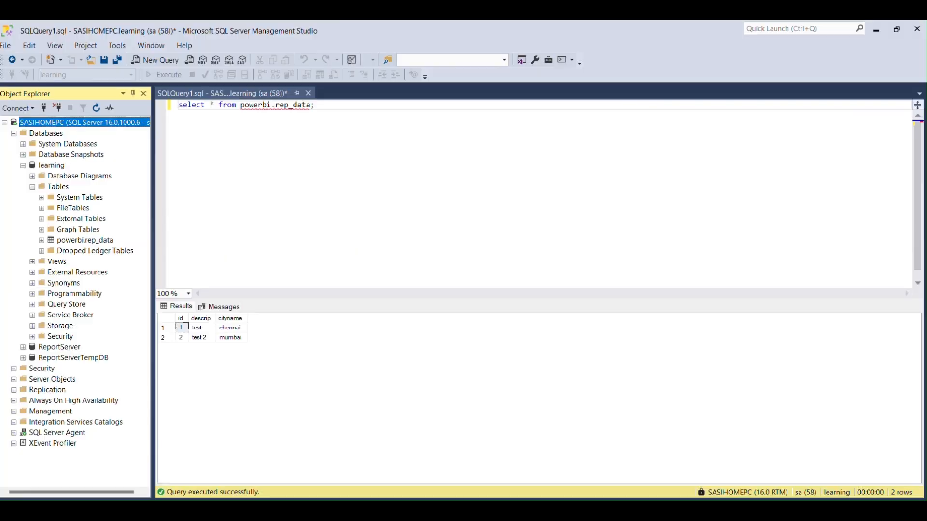
click(13, 133)
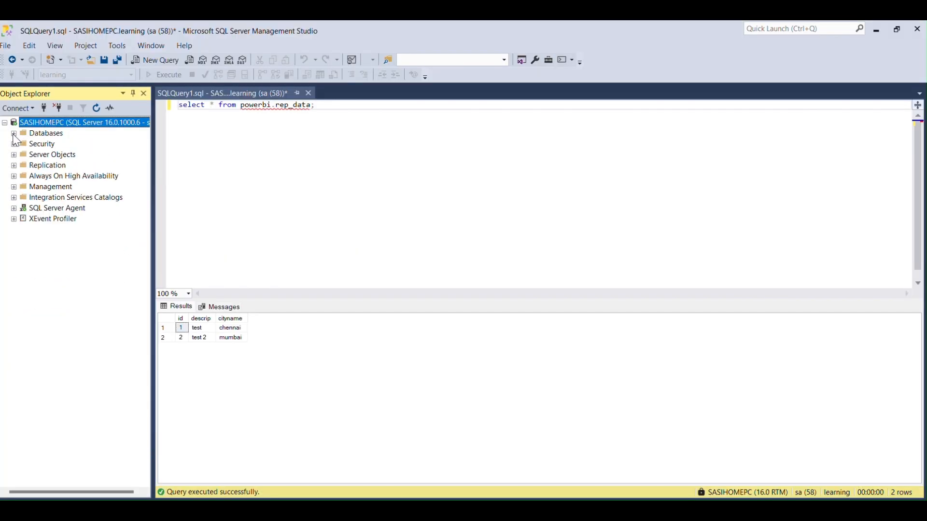
click(14, 208)
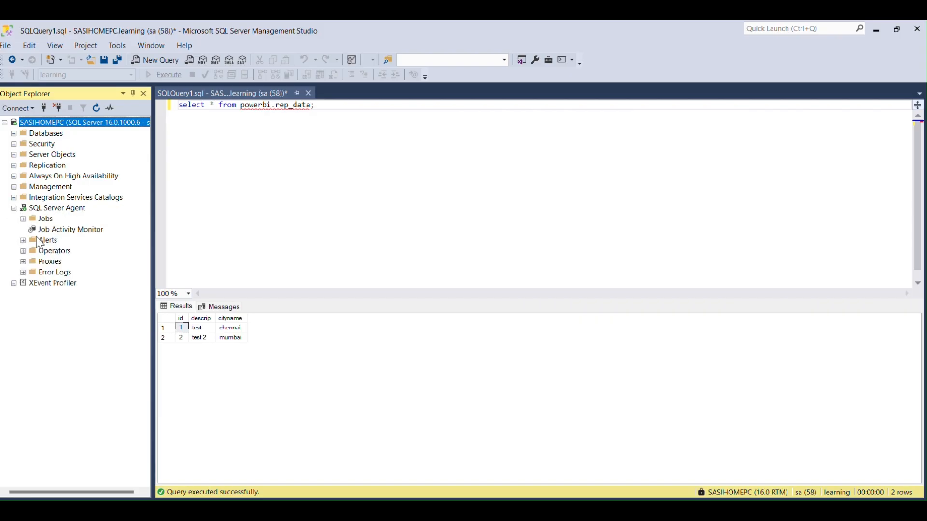
click(44, 220)
right_click(43, 221)
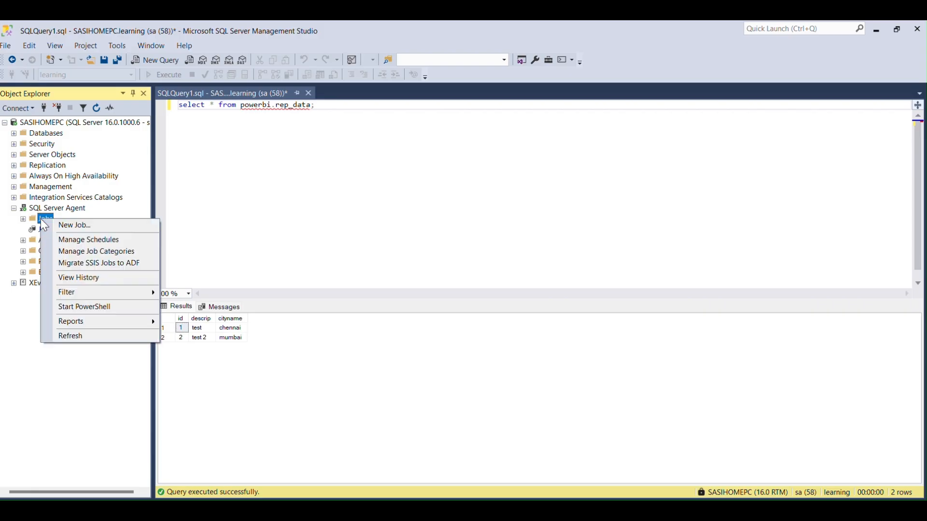
click(100, 336)
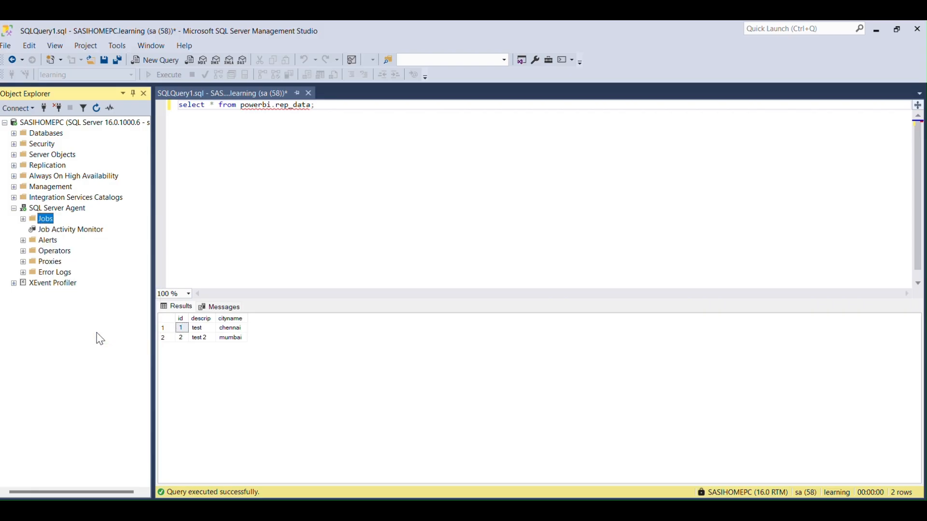
key(alt+Tab)
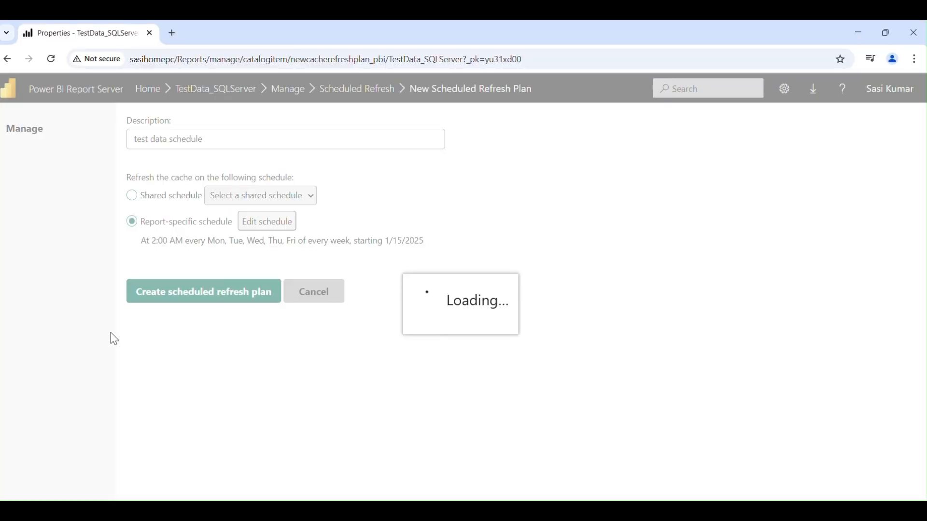
key(alt+Tab)
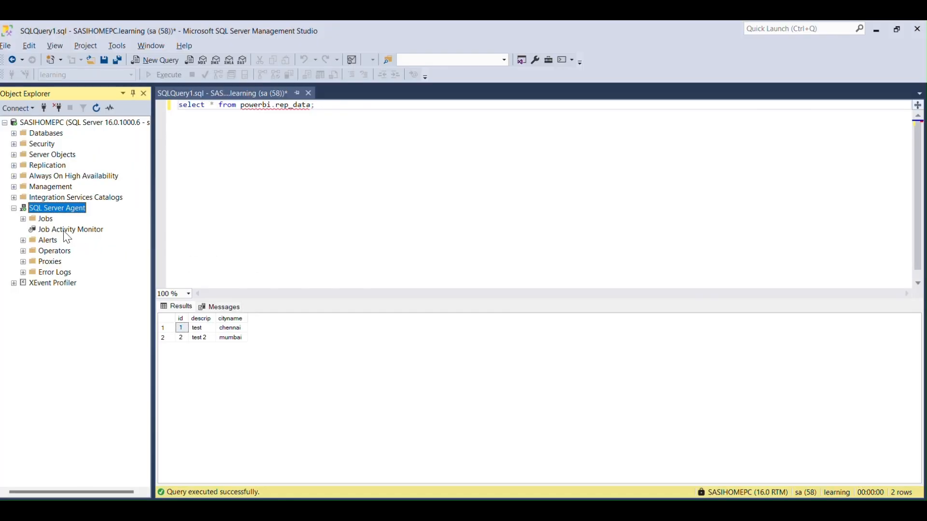
right_click(47, 222)
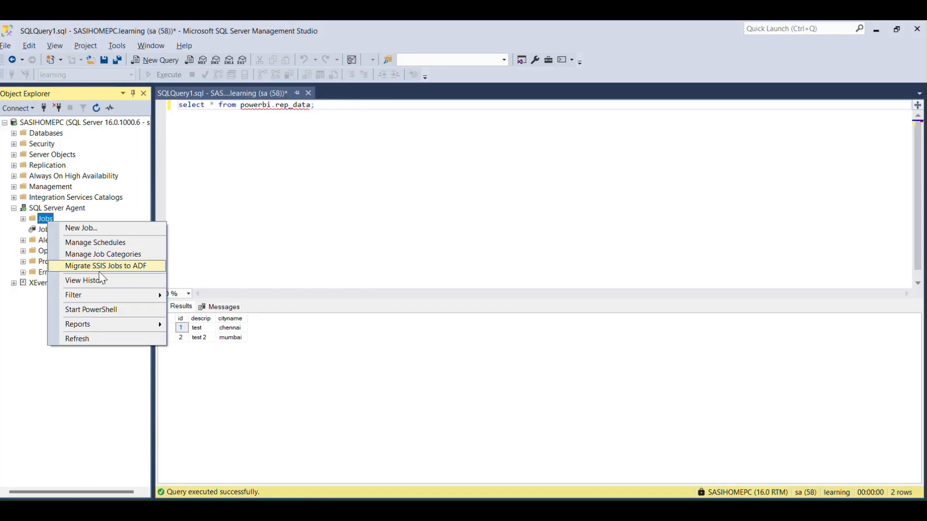
click(109, 340)
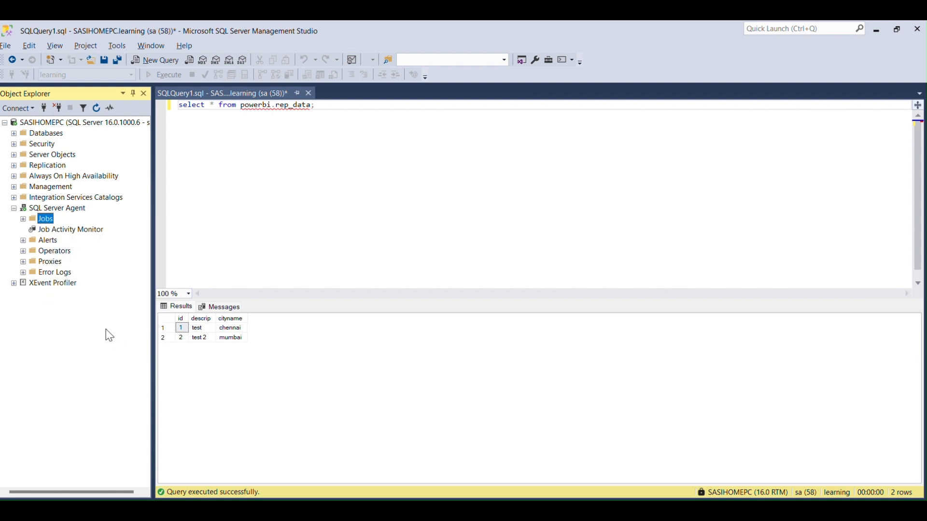
Step: Refresh the whole SQL Server Agent tree to check for a new refresh job
click(23, 241)
click(53, 208)
right_click(48, 209)
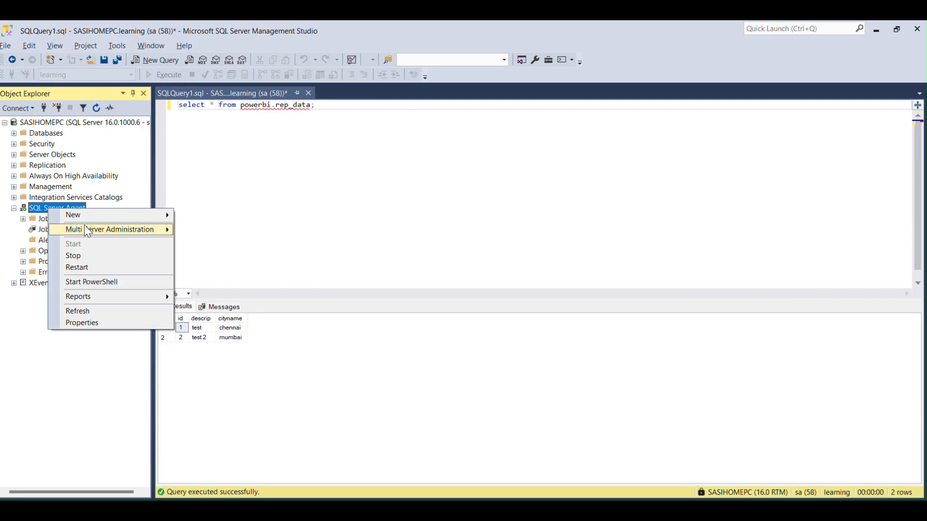
click(100, 313)
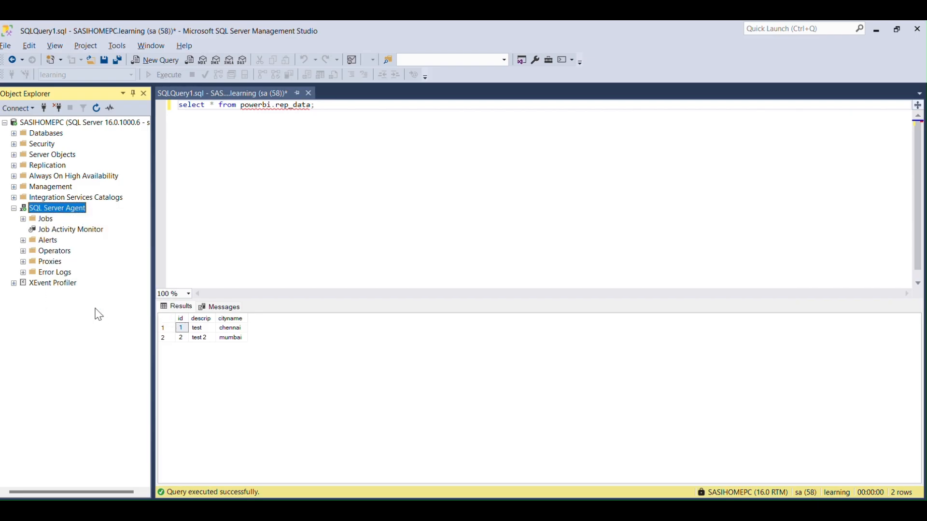
click(38, 220)
right_click(36, 221)
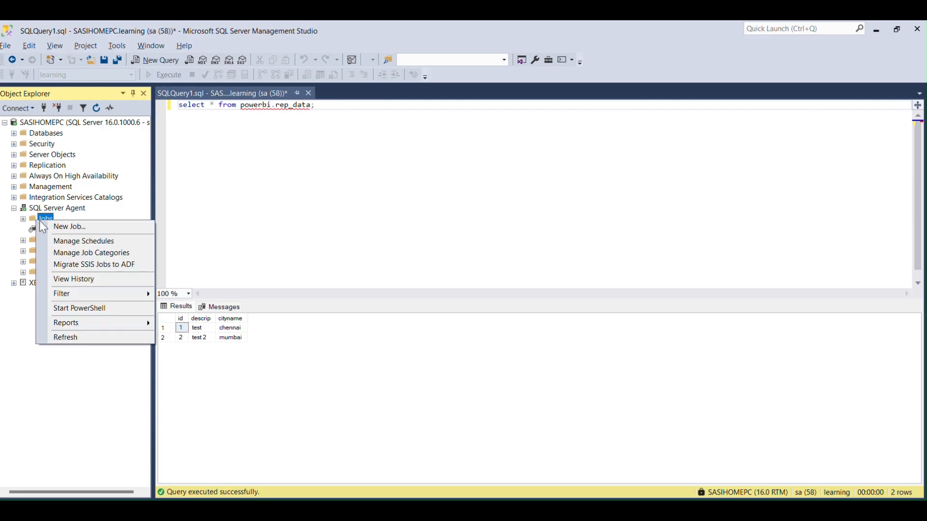
click(285, 226)
key(alt+Tab)
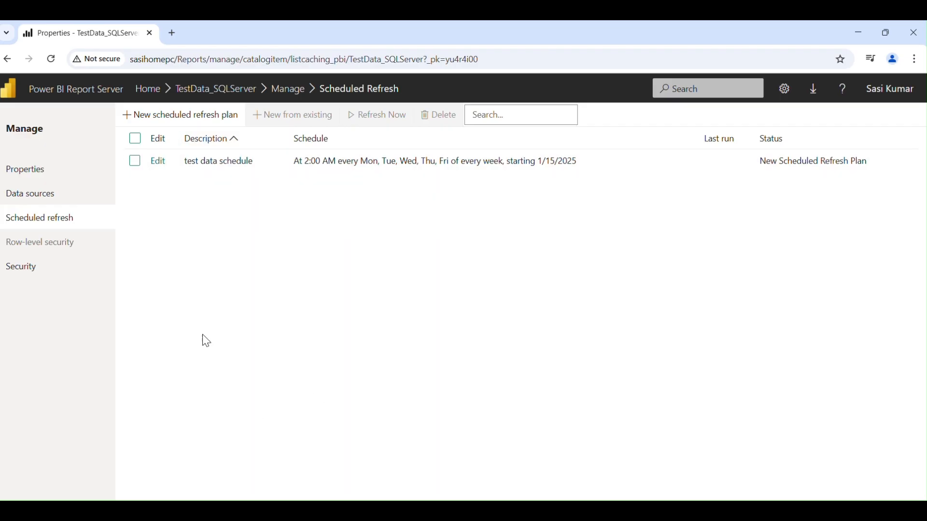
Step: Open TestData_SQLServer from the breadcrumb to view its two-row id/descrip/cityname table
click(208, 90)
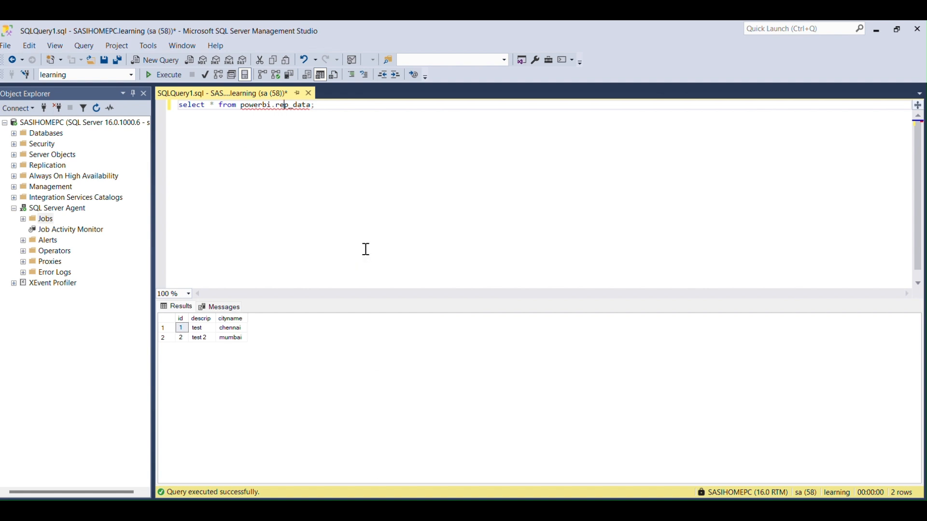
key(alt+Tab)
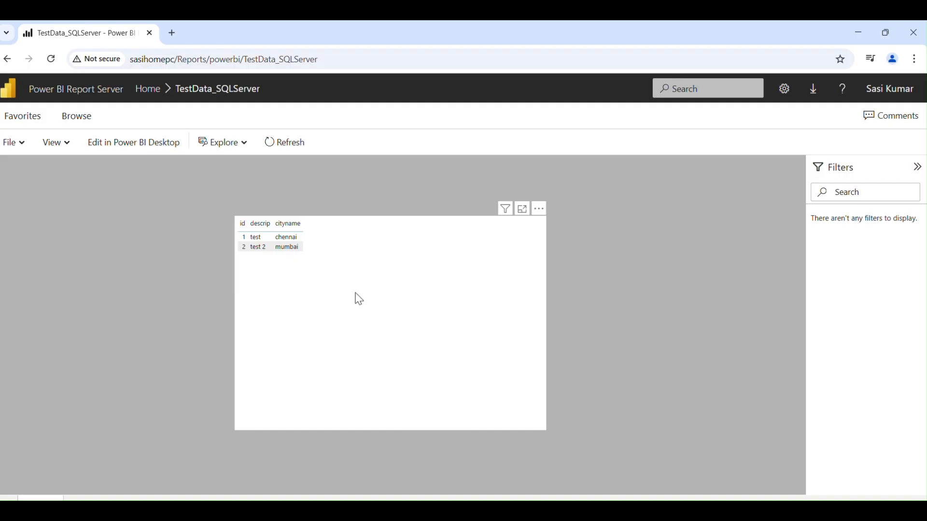
Step: Insert the row (4, 'test 4', 'hyderabad') into powerbi.rep_data
key(alt+Tab)
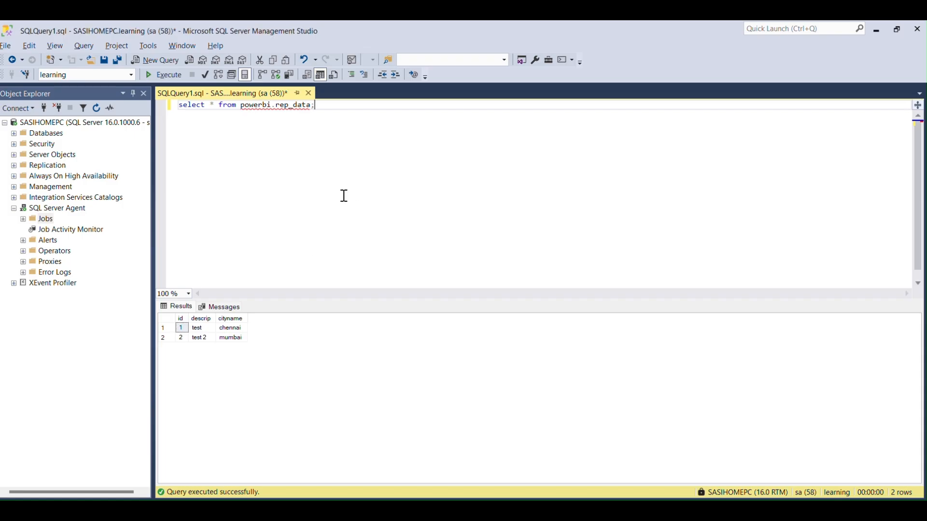
key(Return)
text(insert into powerb)
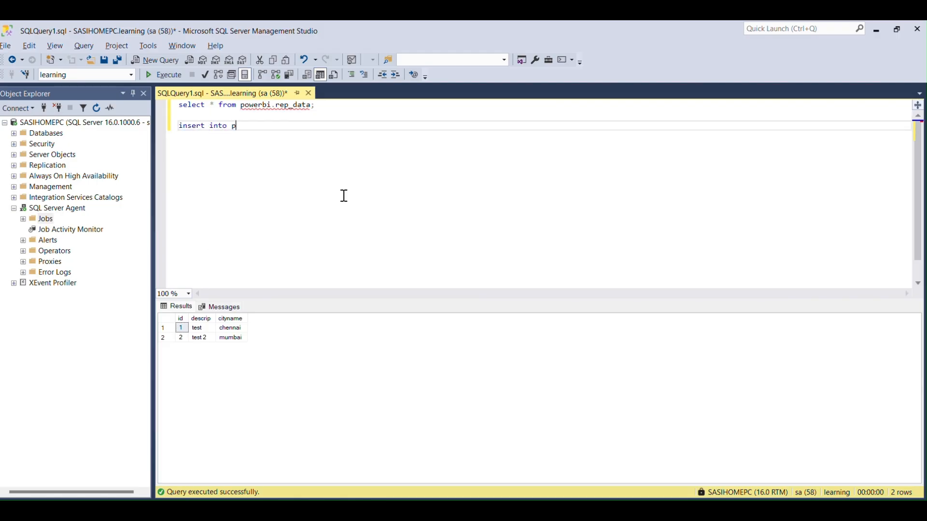
click(163, 74)
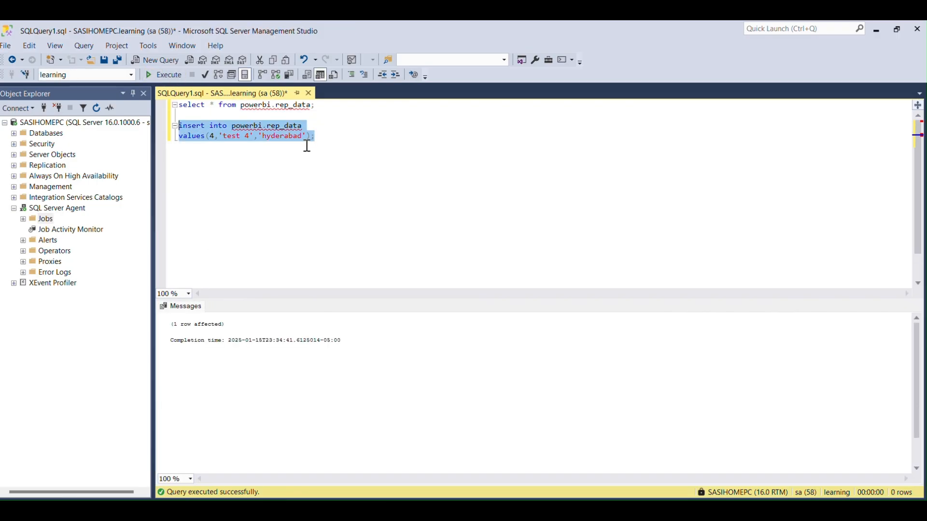
Step: Rerun SELECT * FROM powerbi.rep_data to confirm it returns four rows
key(ctrl+a)
text(sel)
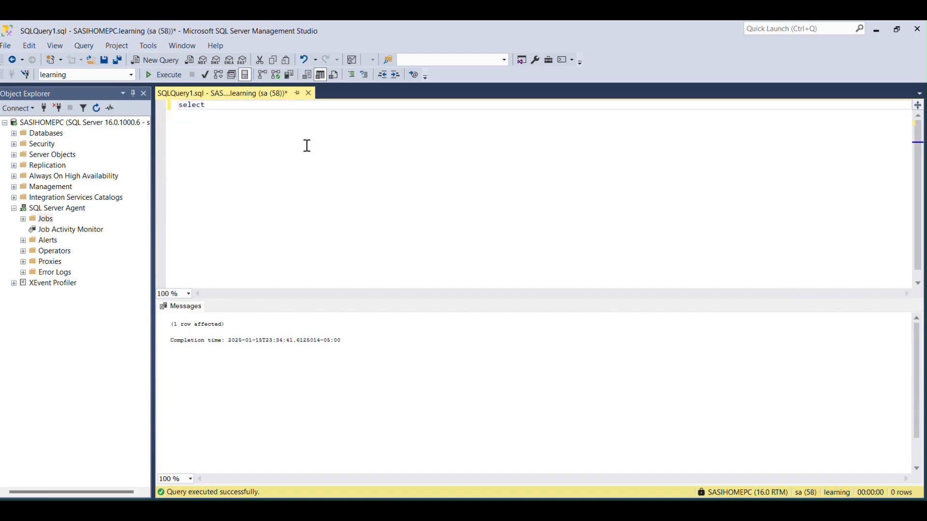
text(ect * from powerbi.rep_data;)
click(169, 75)
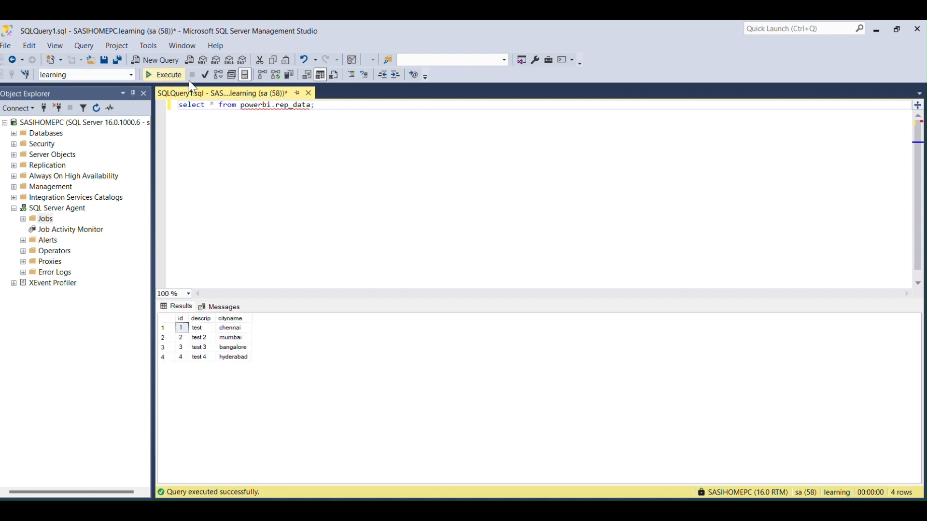
key(alt+Tab)
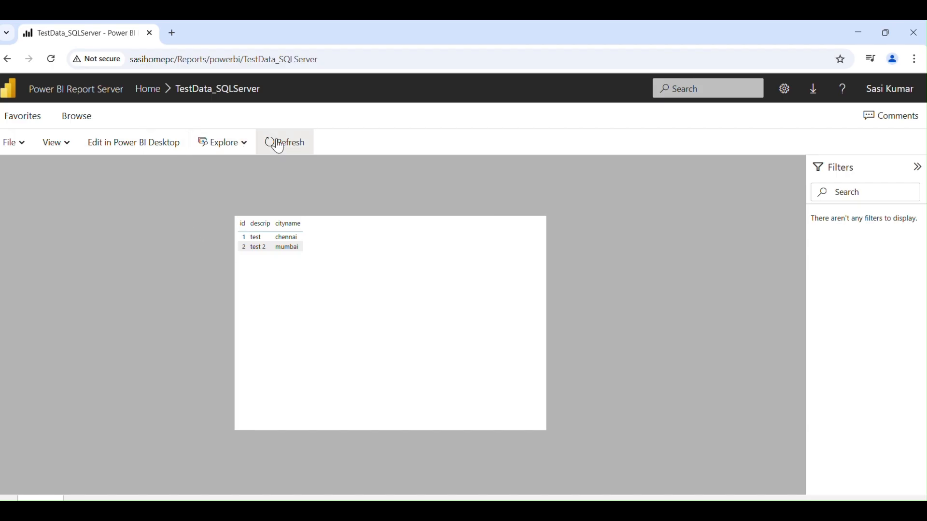
Step: From Home, open TestData_SQLServer's Scheduled refresh page and run 'test data schedule' with Refresh Now
click(49, 60)
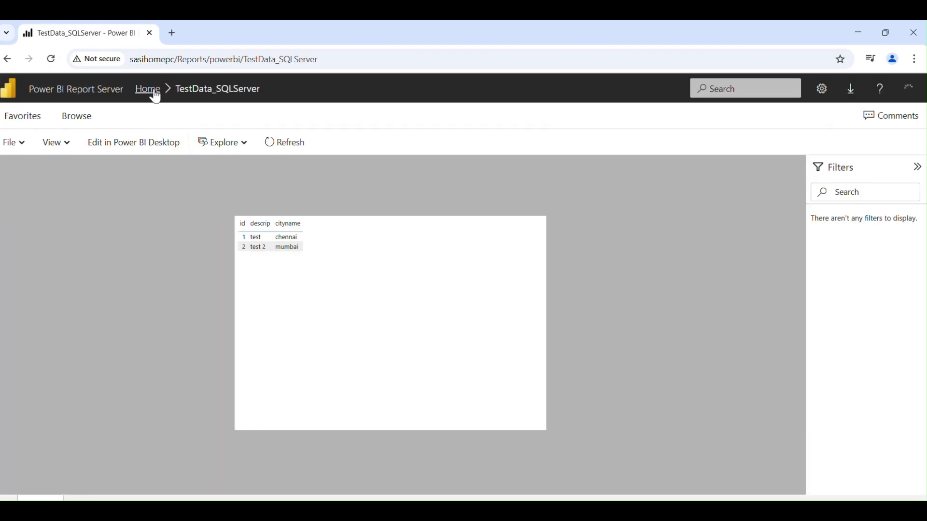
click(155, 94)
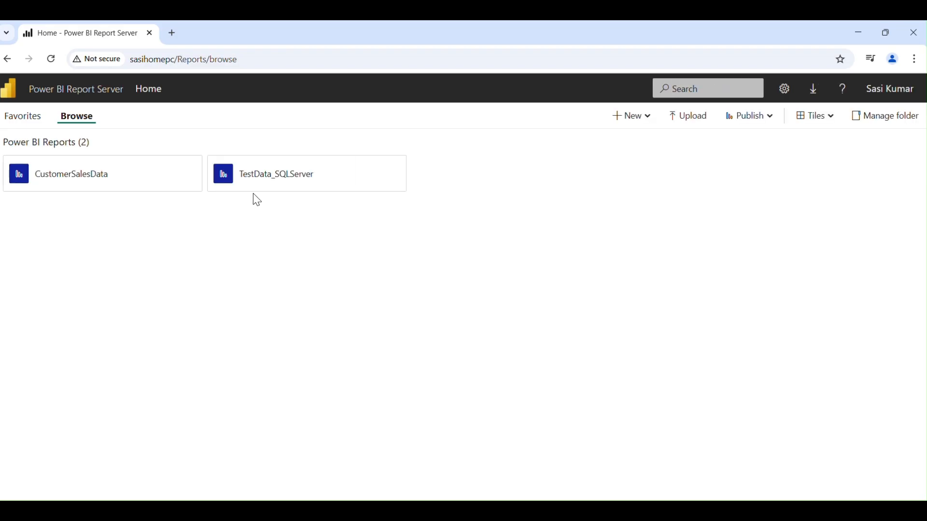
click(367, 179)
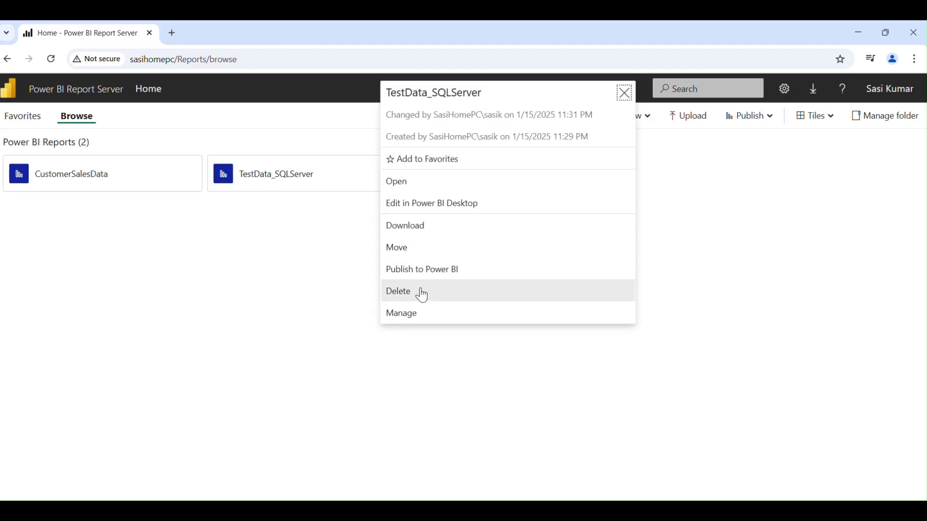
click(424, 317)
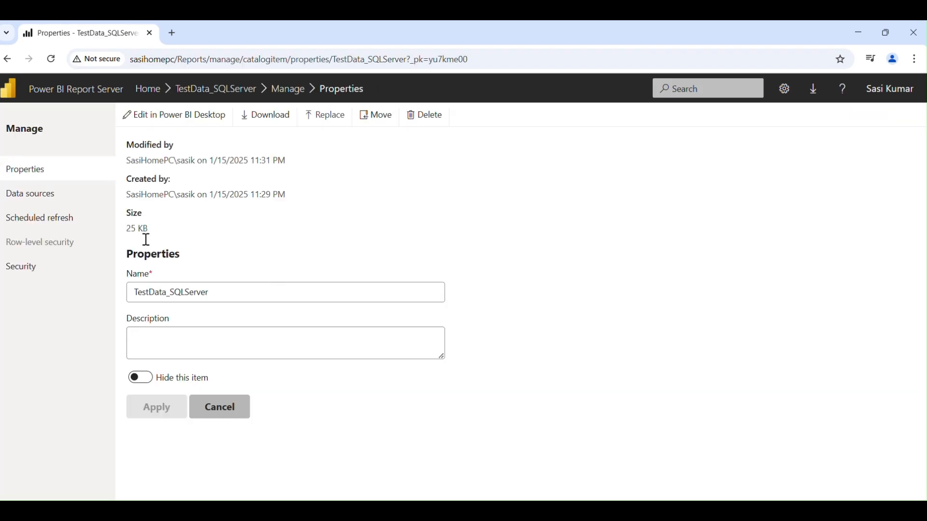
click(58, 222)
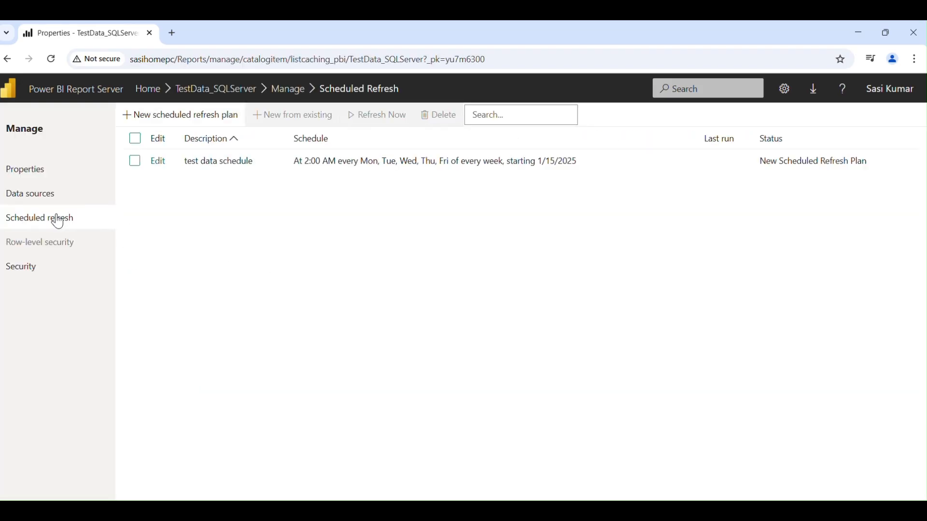
click(133, 162)
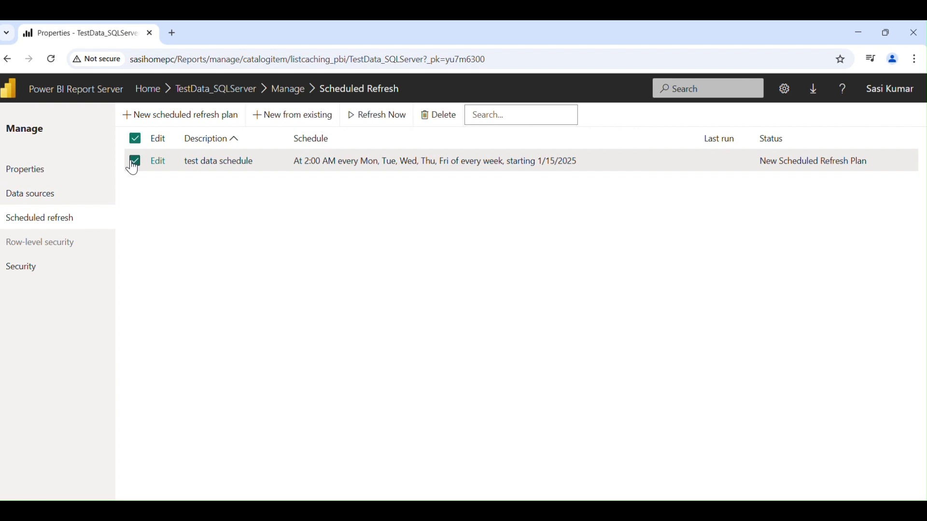
click(375, 124)
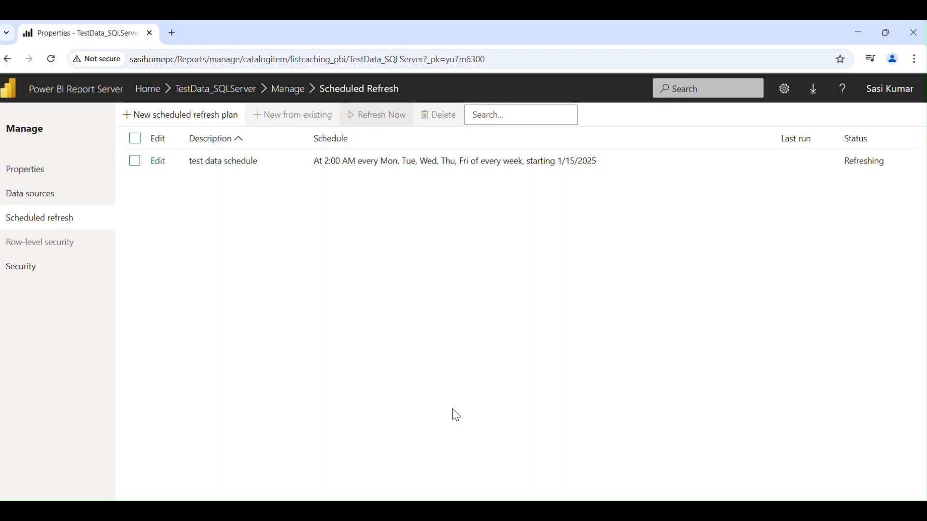
click(372, 465)
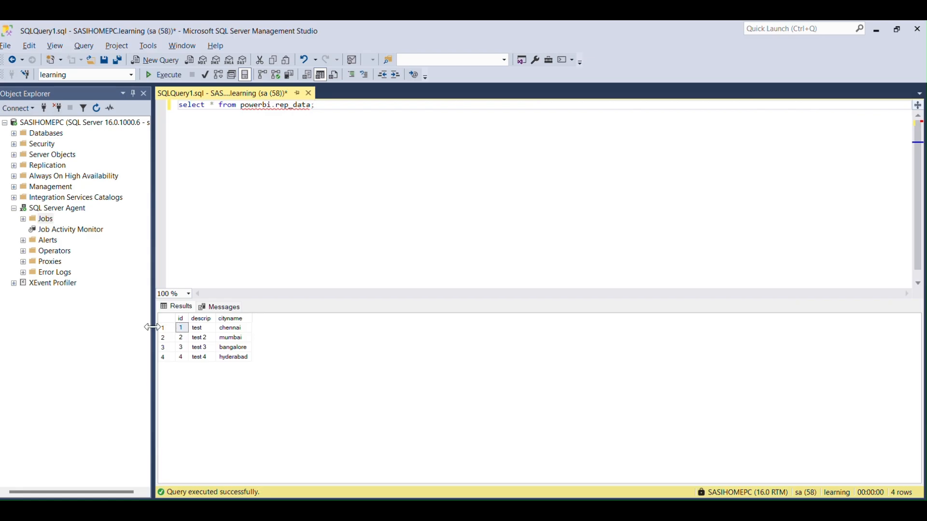
click(48, 208)
right_click(47, 207)
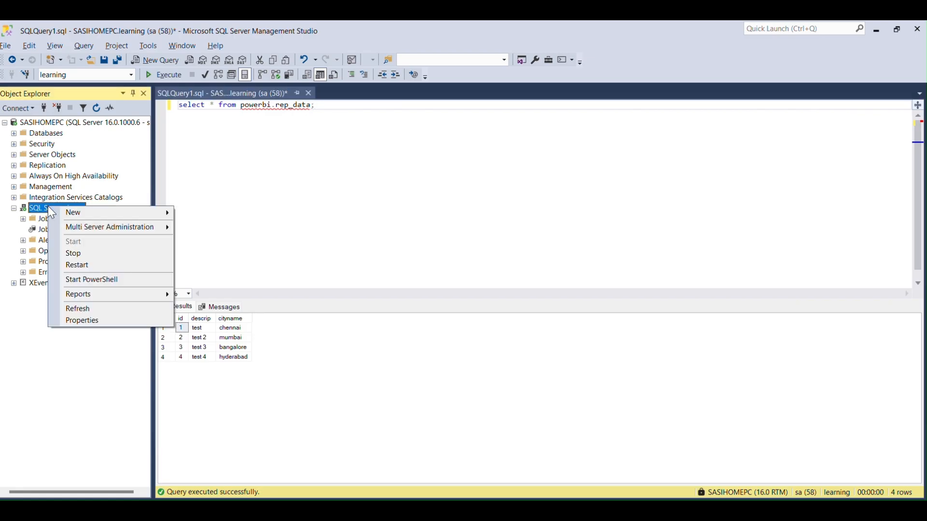
click(92, 309)
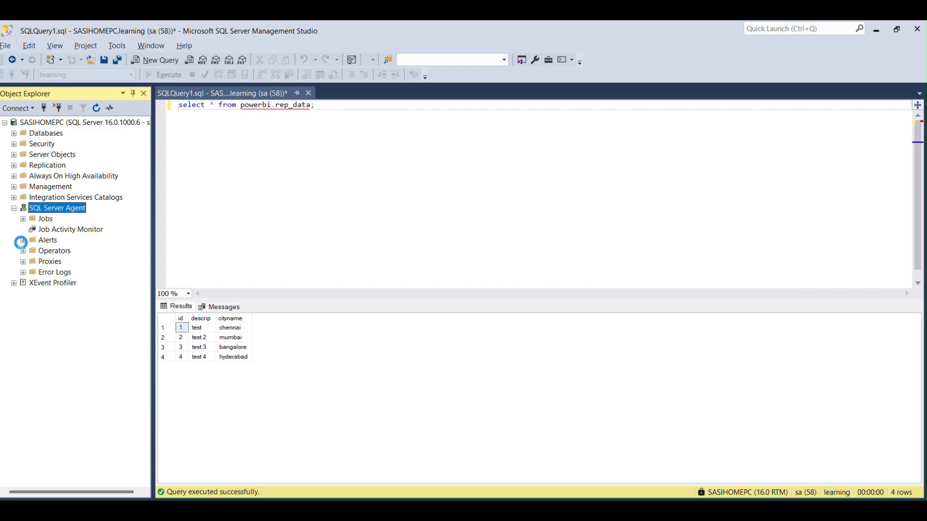
click(32, 230)
double_click(33, 231)
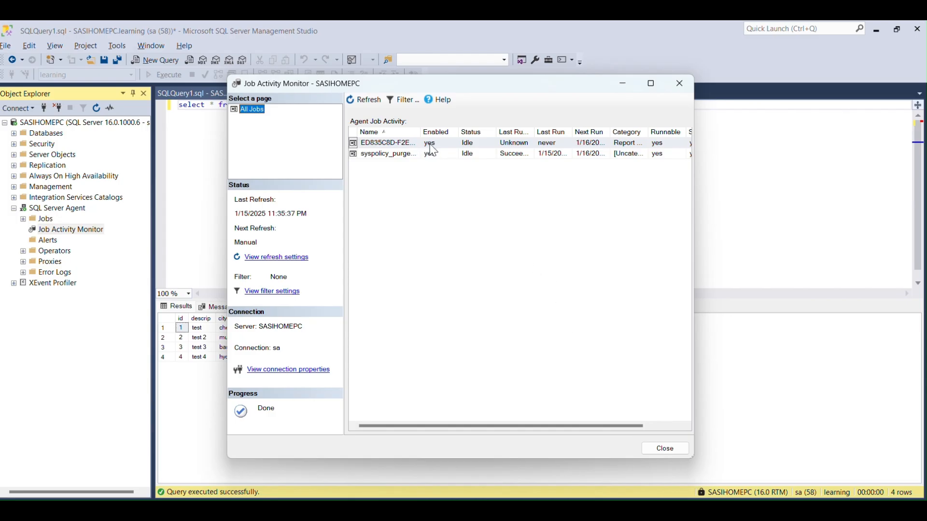
click(666, 444)
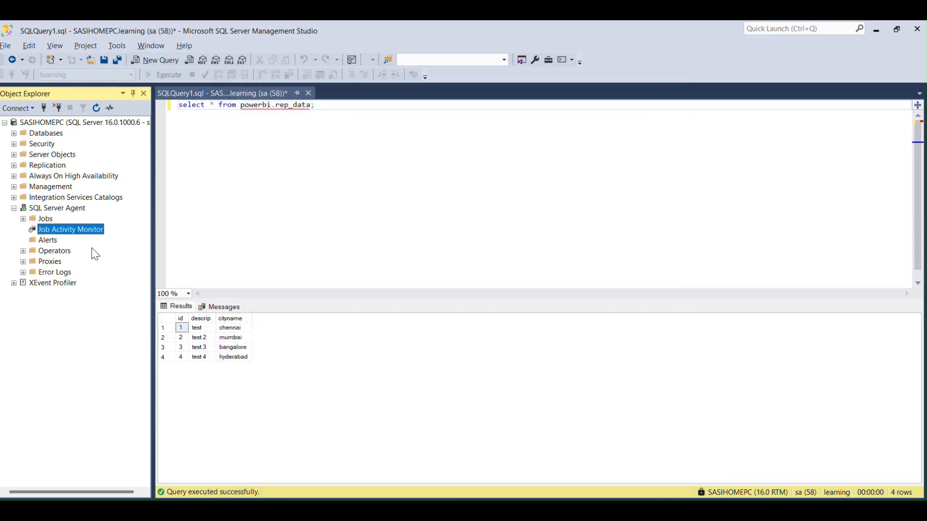
right_click(47, 230)
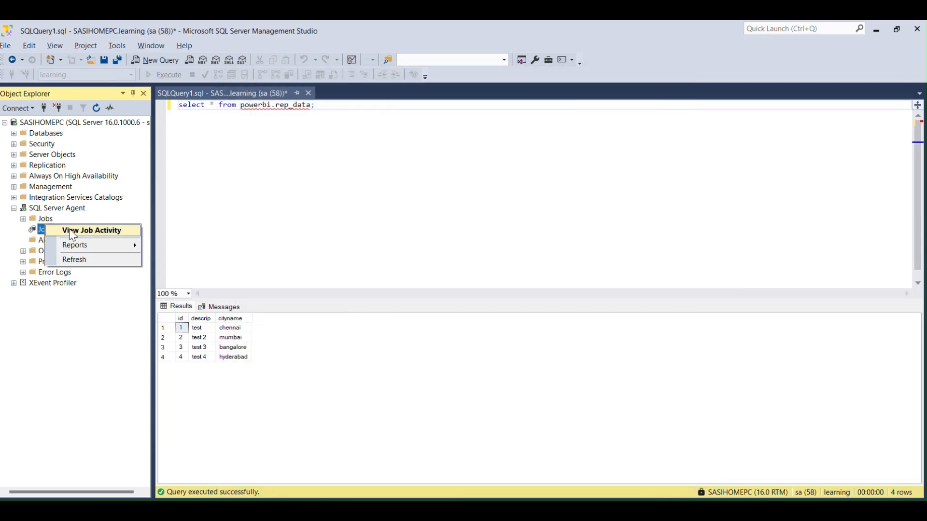
click(72, 231)
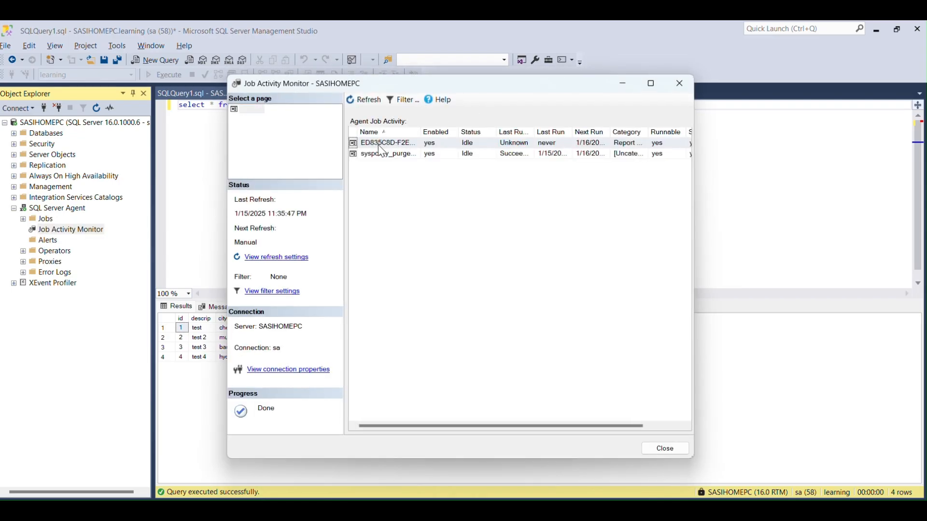
double_click(379, 143)
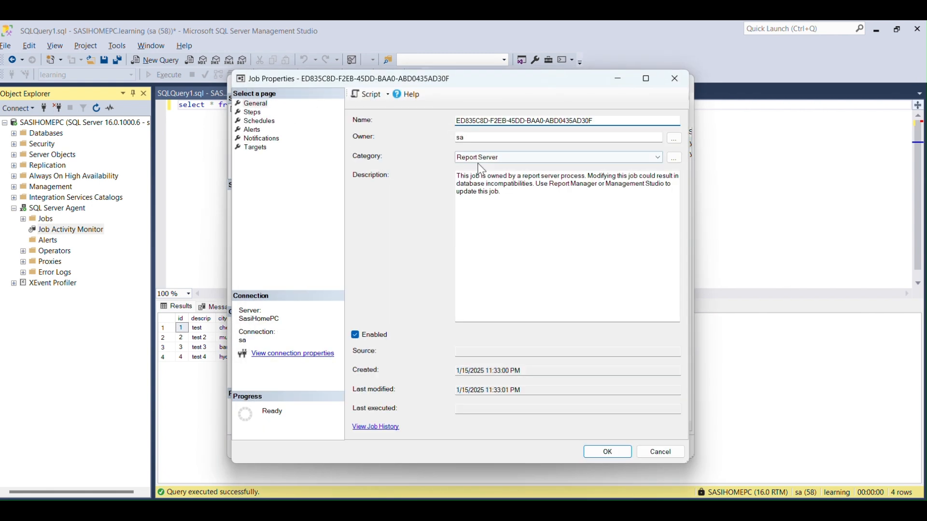
click(253, 113)
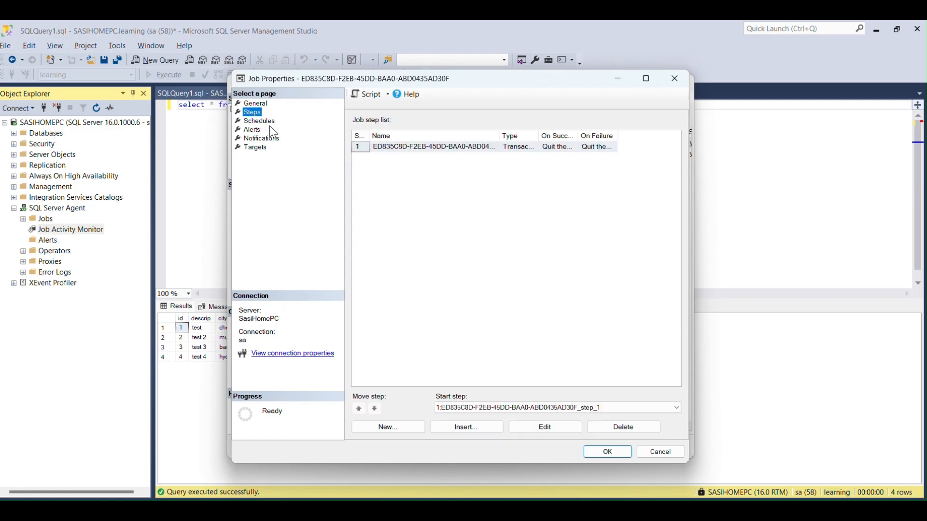
click(557, 428)
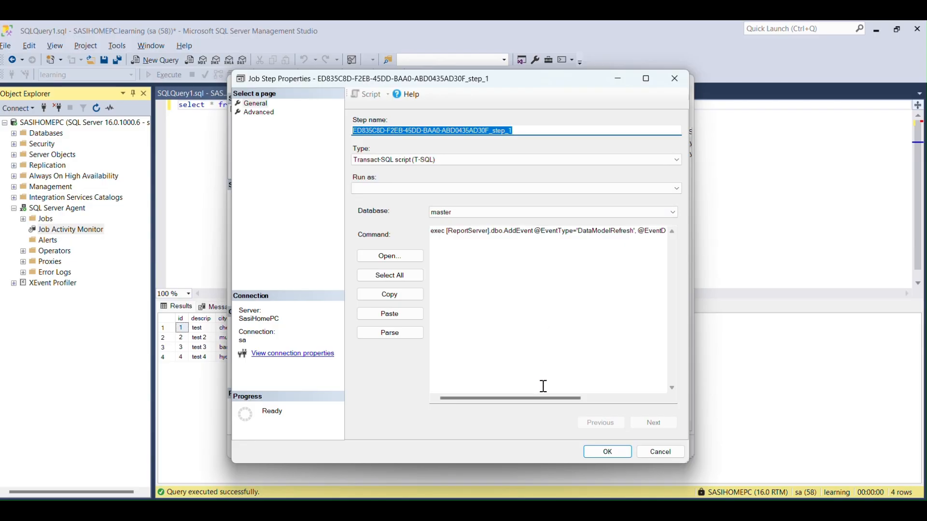
drag(537, 398, 512, 383)
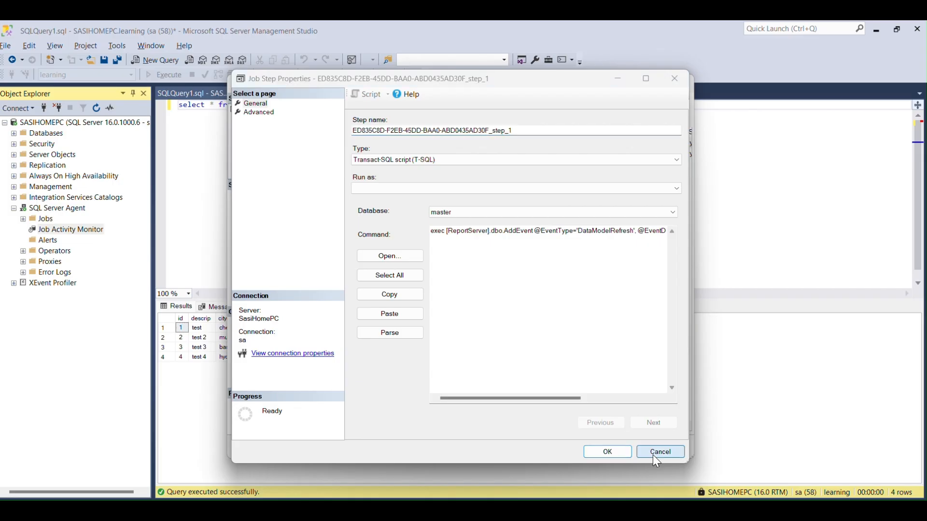
click(654, 456)
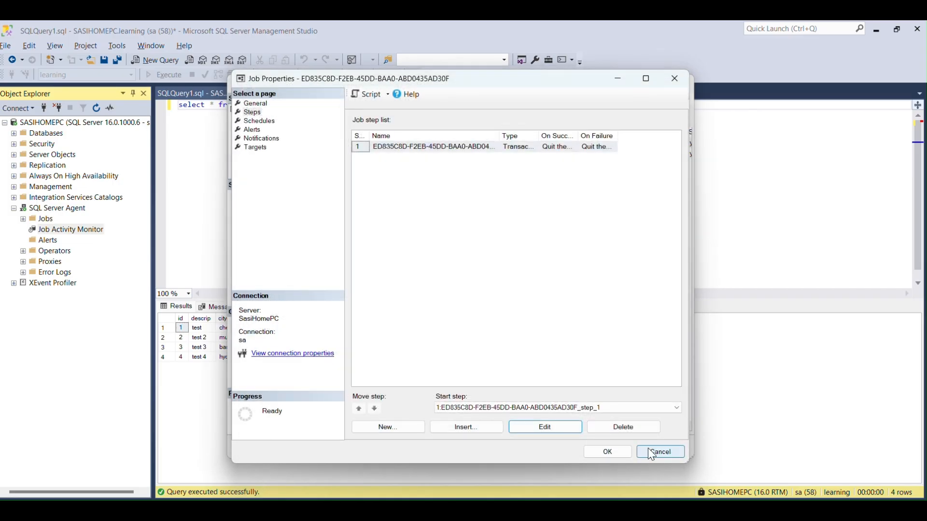
click(263, 121)
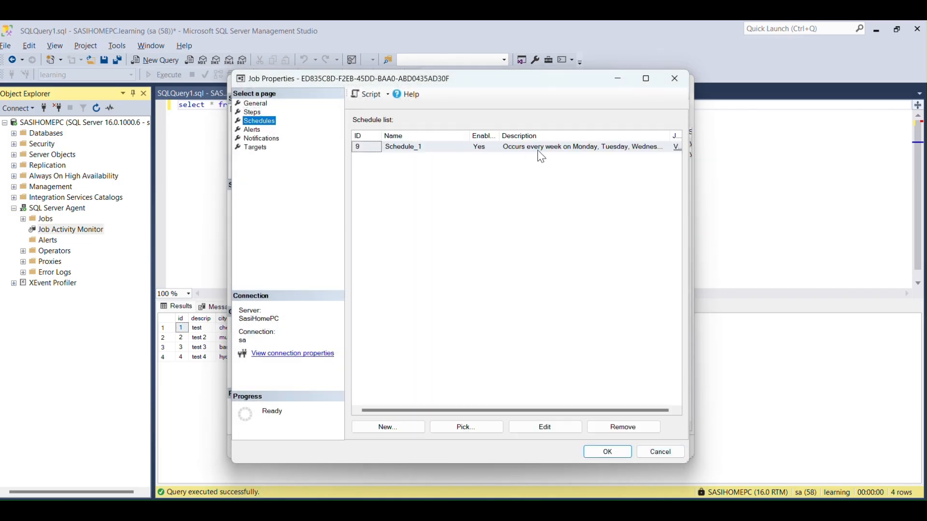
click(265, 138)
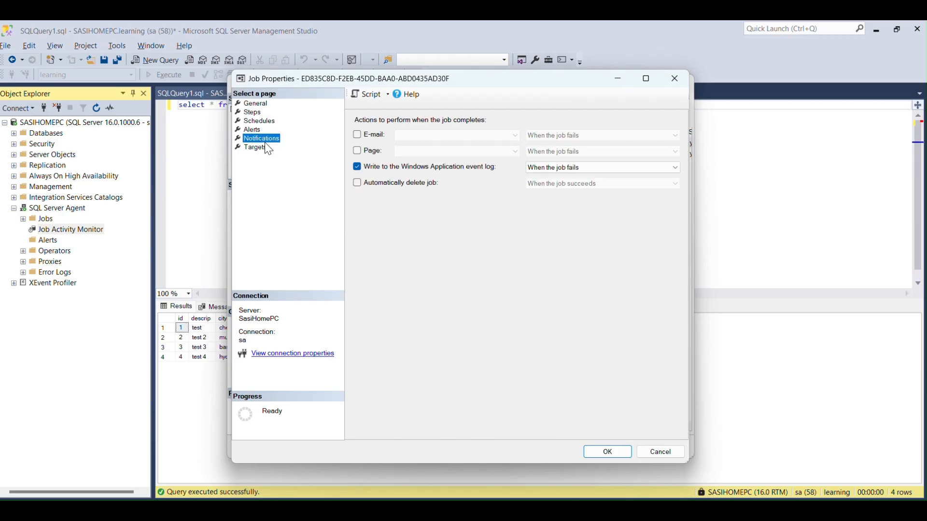
click(667, 455)
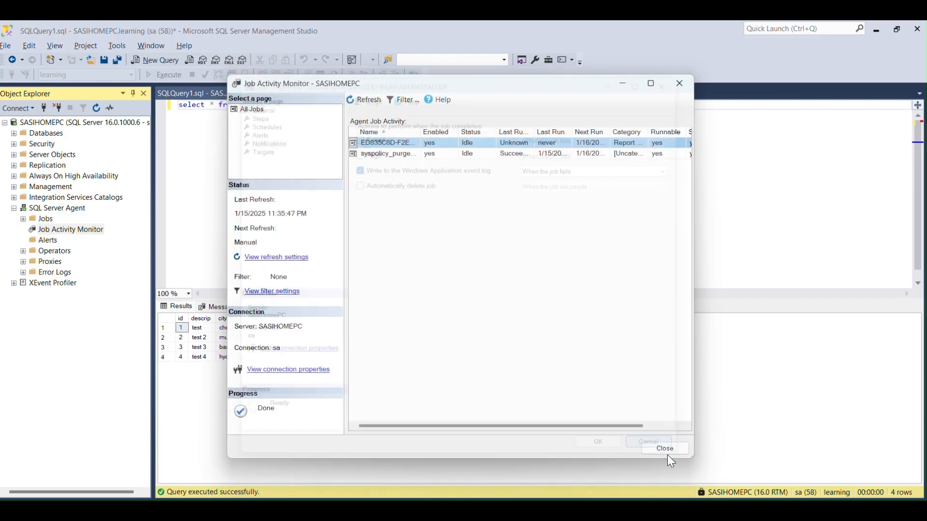
click(660, 450)
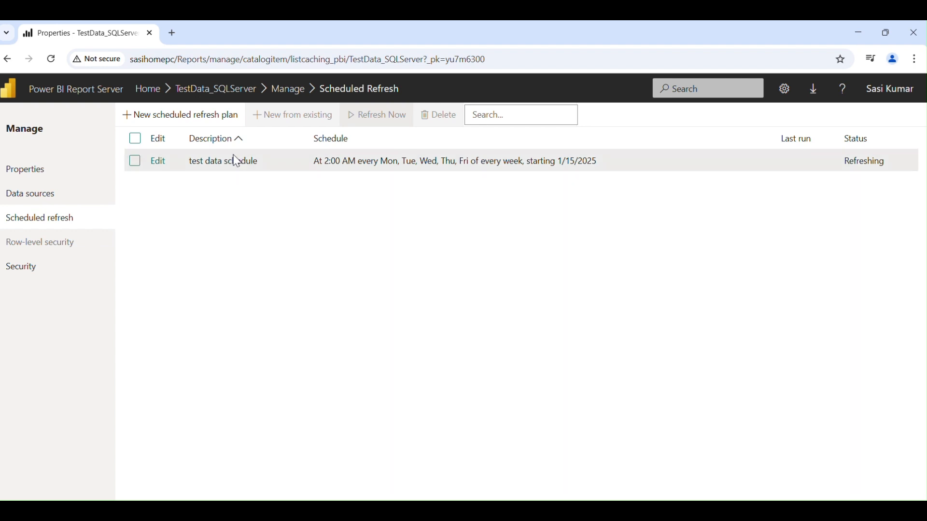
Step: Reload to see Completed Data Refresh, then open TestData_SQLServer showing four rows including hyderabad
click(52, 59)
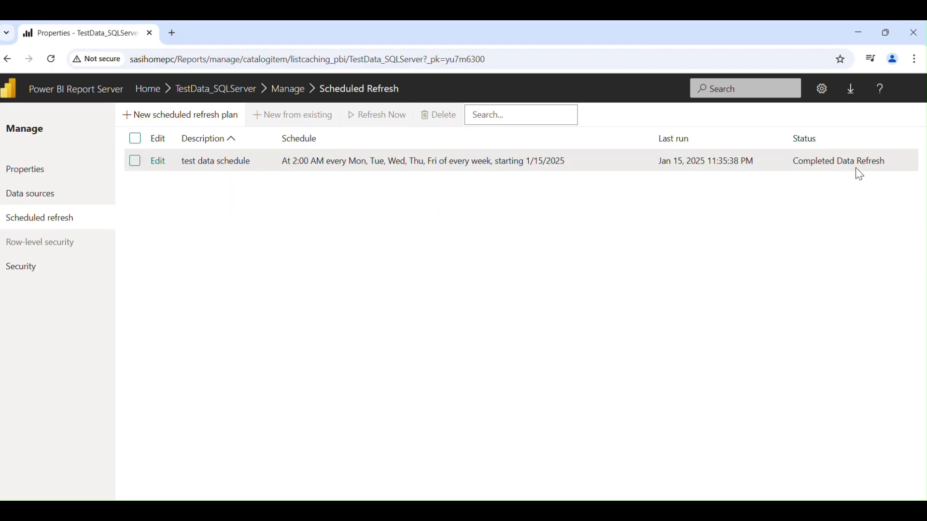
click(221, 91)
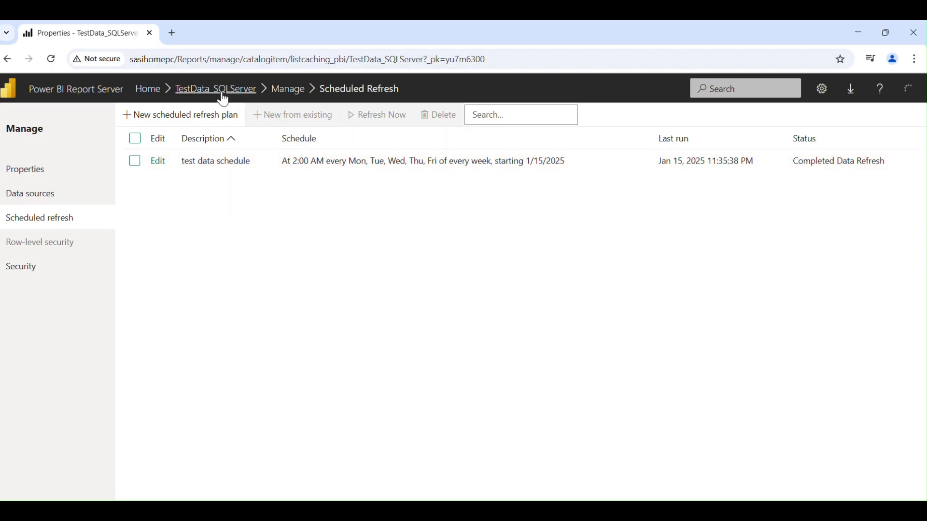